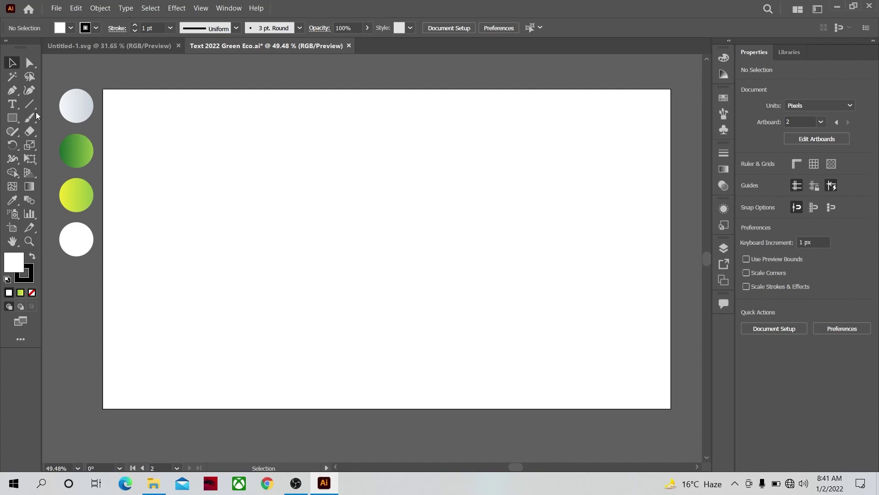
# - Add the point text "2022" in the upper part of the blank artboard
pyautogui.click(12, 104)
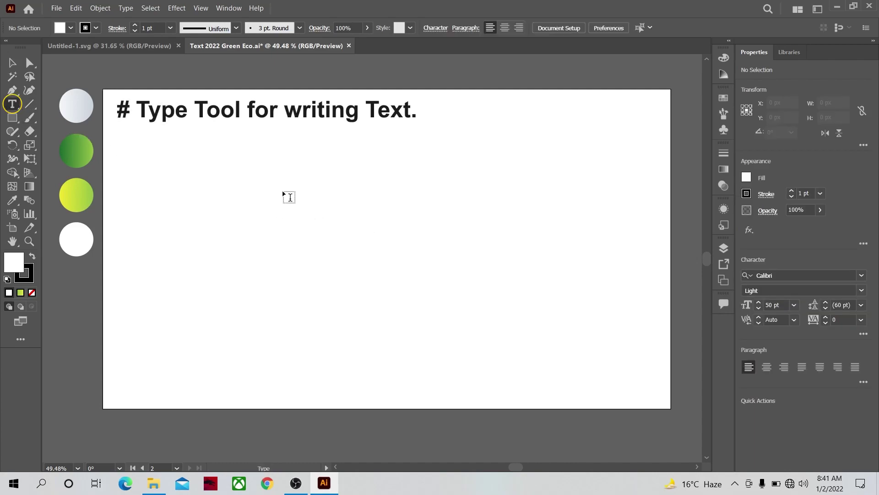
pyautogui.click(290, 196)
pyautogui.write('2')
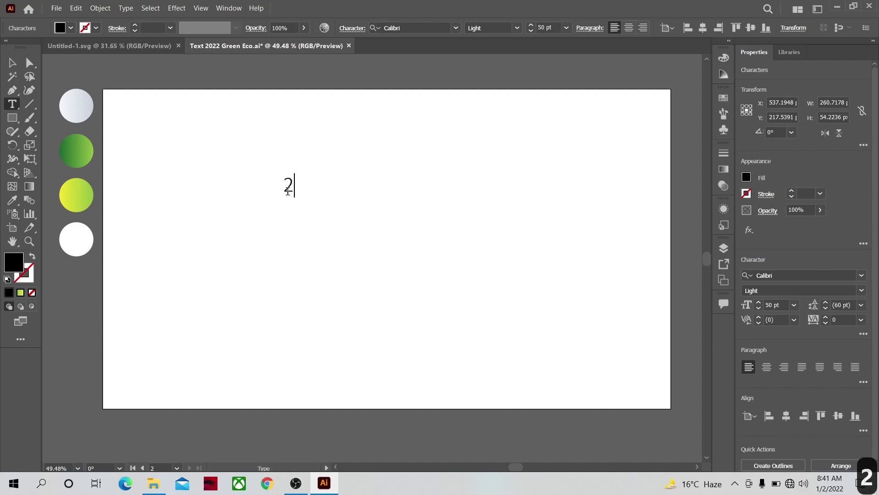
pyautogui.write('022')
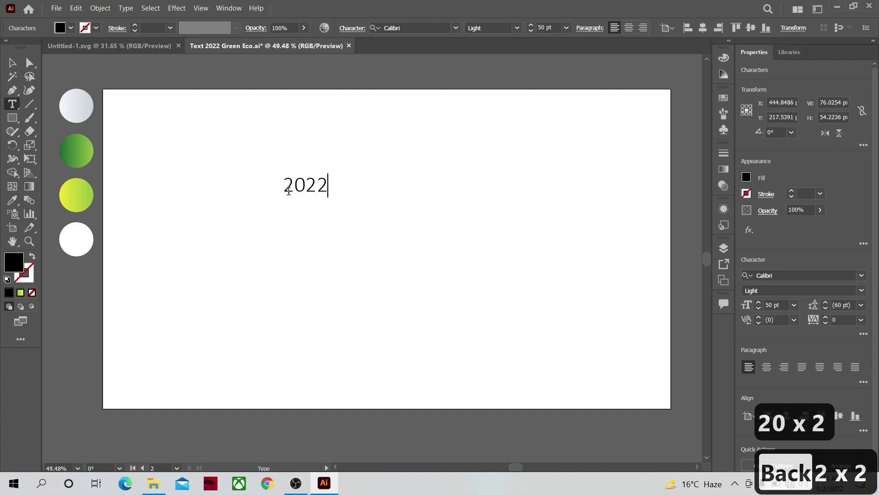
# - Set the 2022 text to 300 pt in the Anja Eliane accent Nornal font
pyautogui.click(13, 65)
pyautogui.click(784, 305)
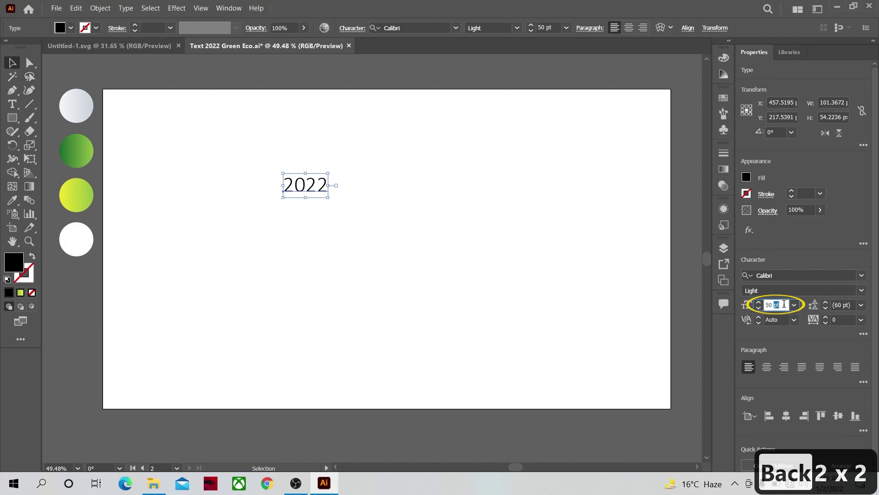
pyautogui.write('300')
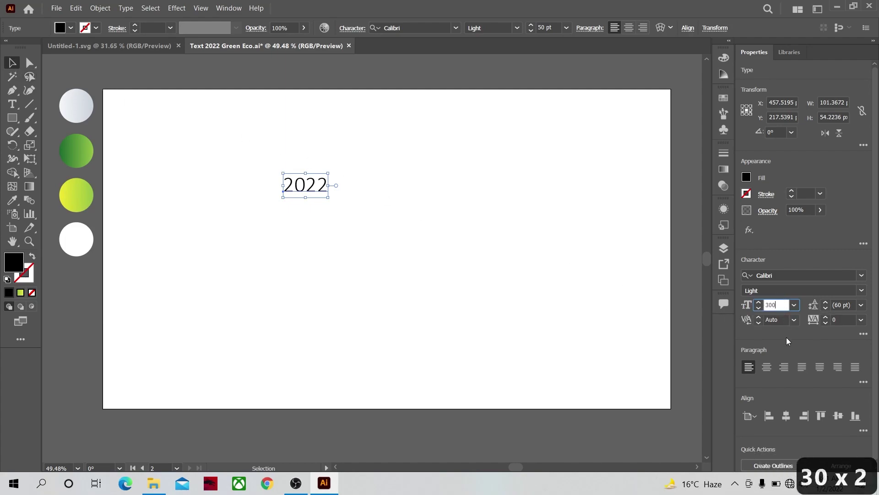
pyautogui.press('Return')
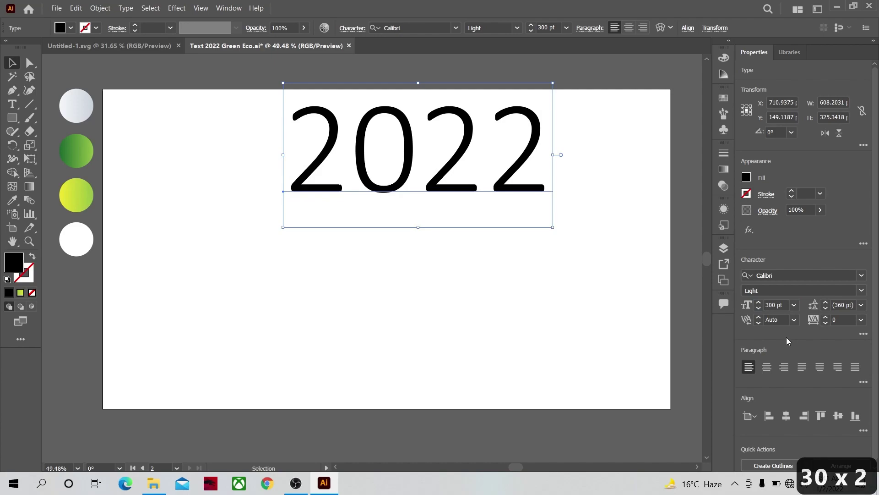
pyautogui.click(776, 274)
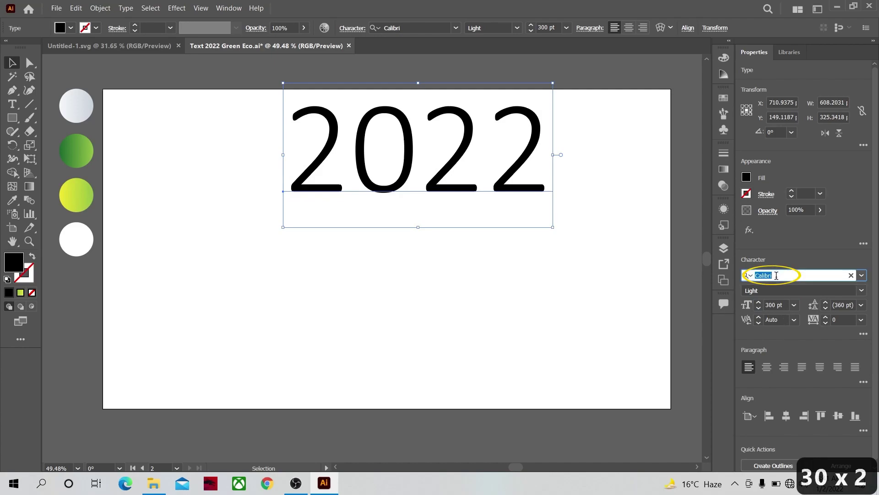
pyautogui.write('an')
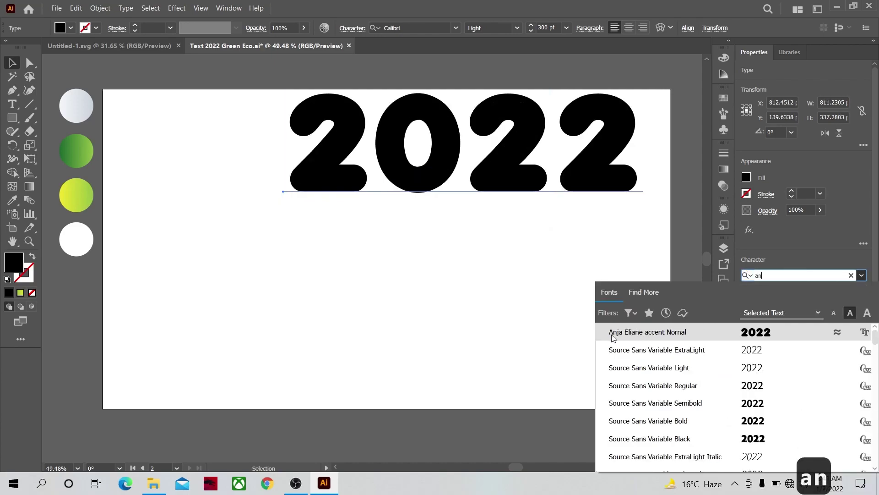
pyautogui.click(636, 335)
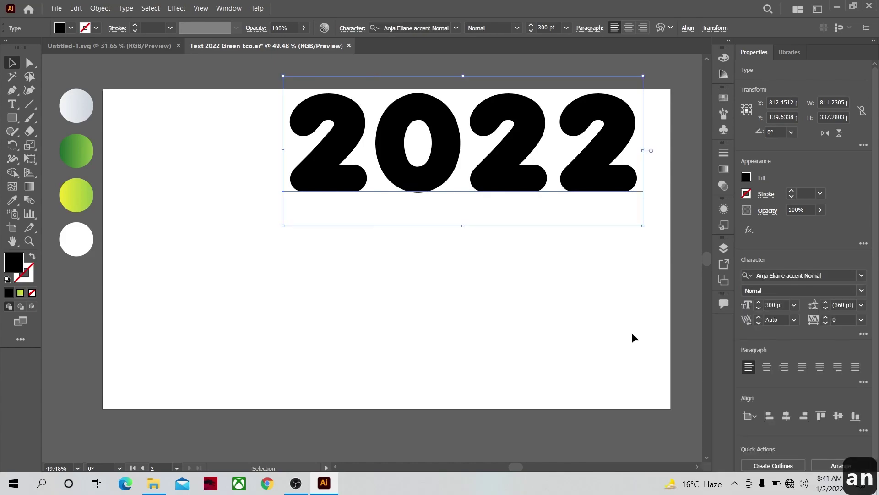
# - Move the 2022 text down and left towards the artboard's middle and convert it to outlines
pyautogui.moveTo(426, 184); pyautogui.dragTo(412, 215)
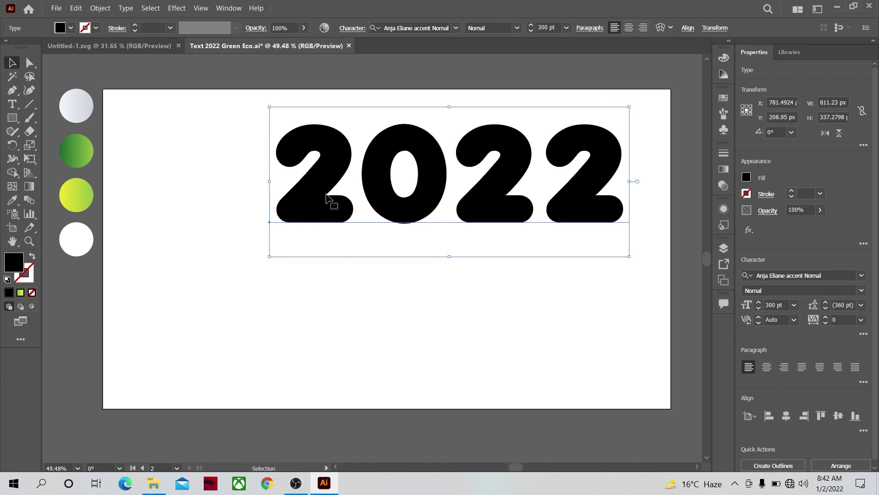
pyautogui.moveTo(316, 216); pyautogui.dragTo(280, 250)
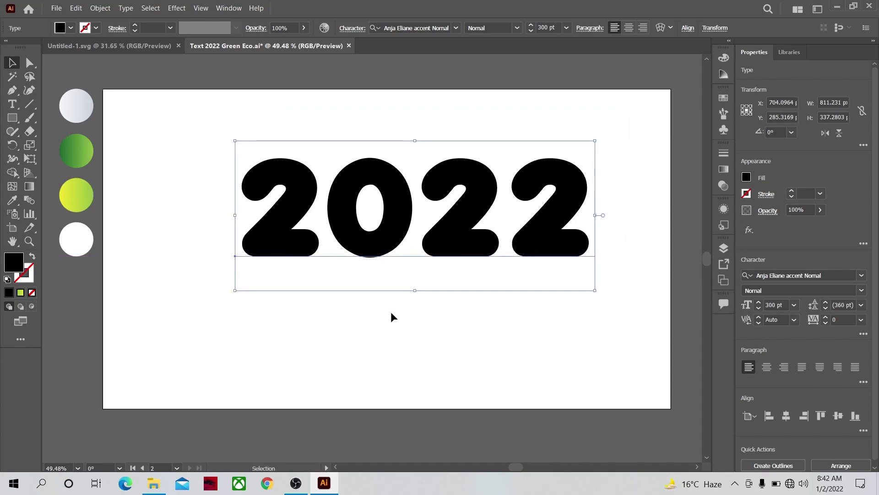
pyautogui.rightClick(298, 238)
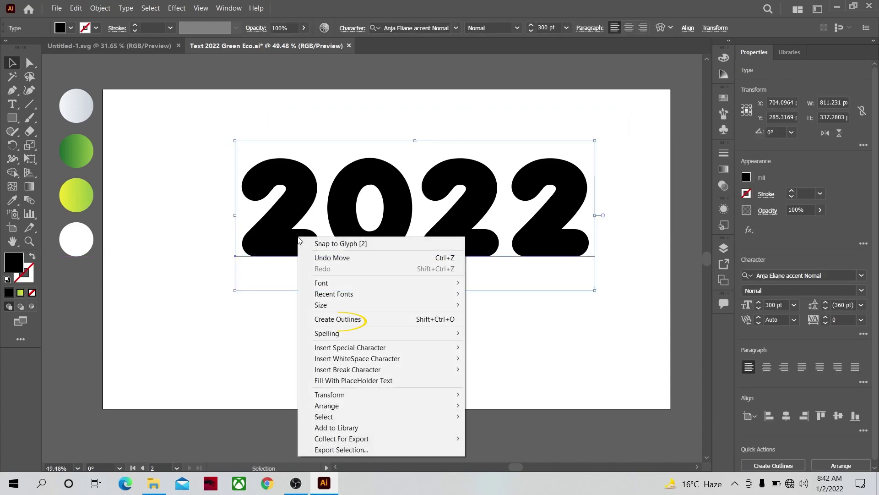
pyautogui.click(367, 322)
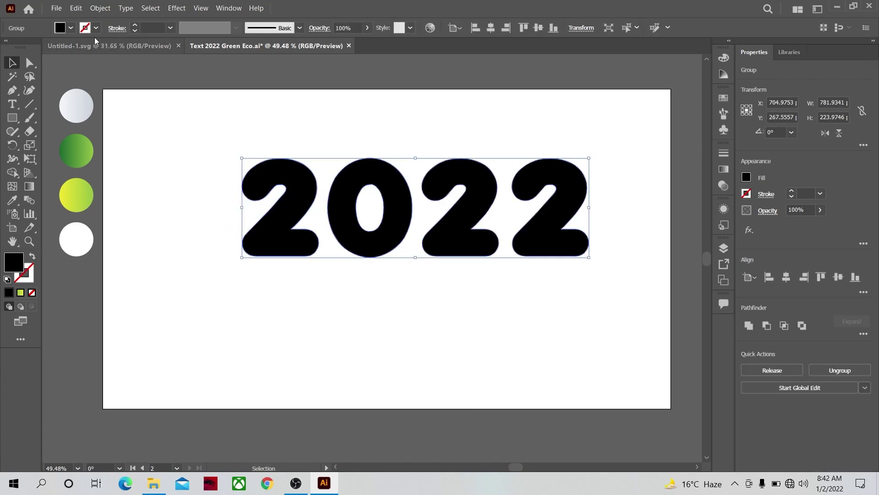
# - Give the outlined 2022 group a white fill and a black stroke
pyautogui.click(62, 28)
pyautogui.click(25, 48)
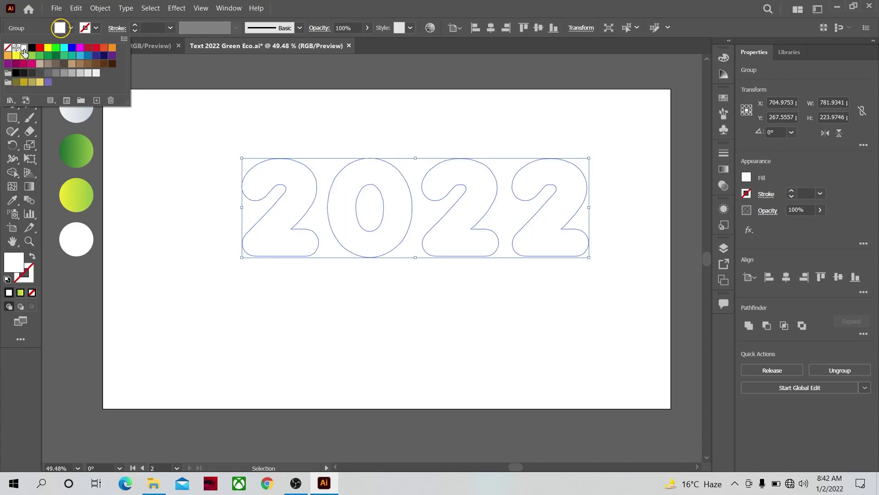
pyautogui.click(95, 29)
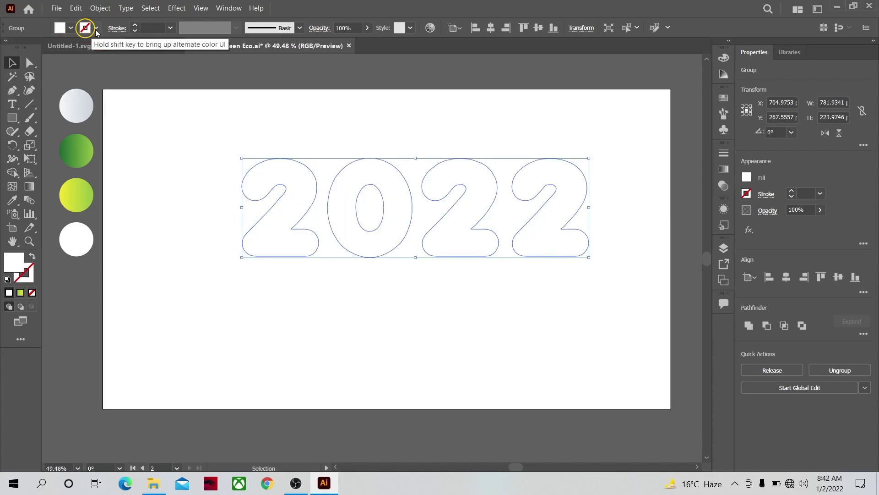
pyautogui.click(95, 30)
pyautogui.click(31, 49)
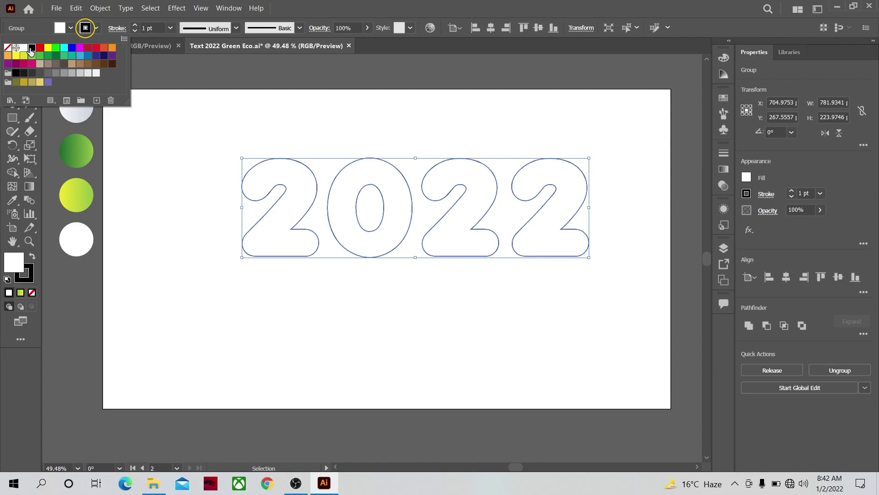
pyautogui.click(227, 131)
pyautogui.click(352, 126)
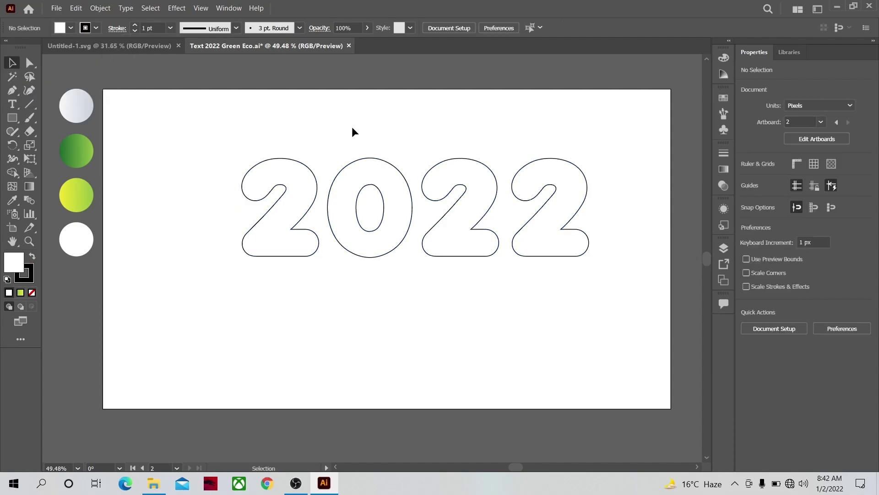
# - Center the 2022 group horizontally and vertically on the artboard
pyautogui.click(404, 182)
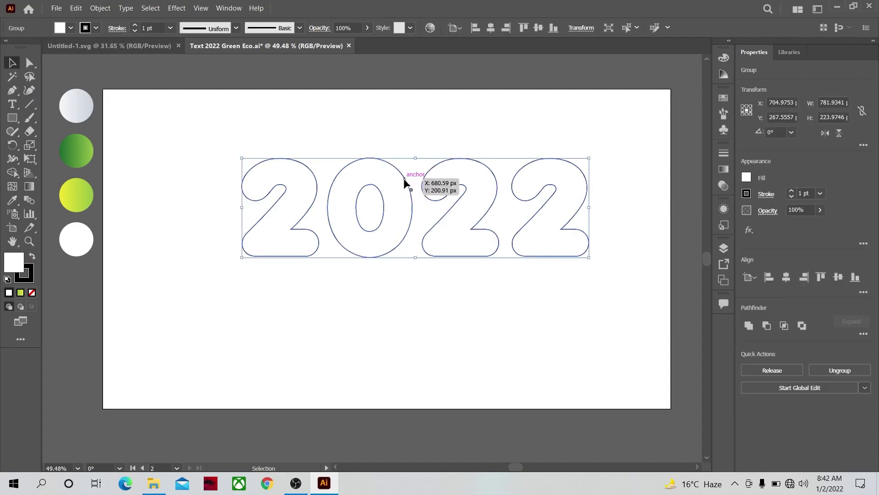
pyautogui.click(785, 279)
pyautogui.click(839, 280)
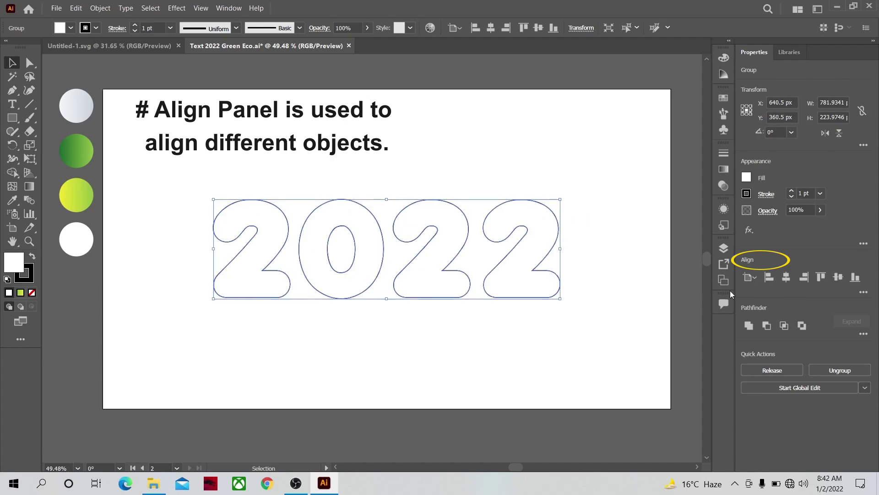
pyautogui.click(300, 172)
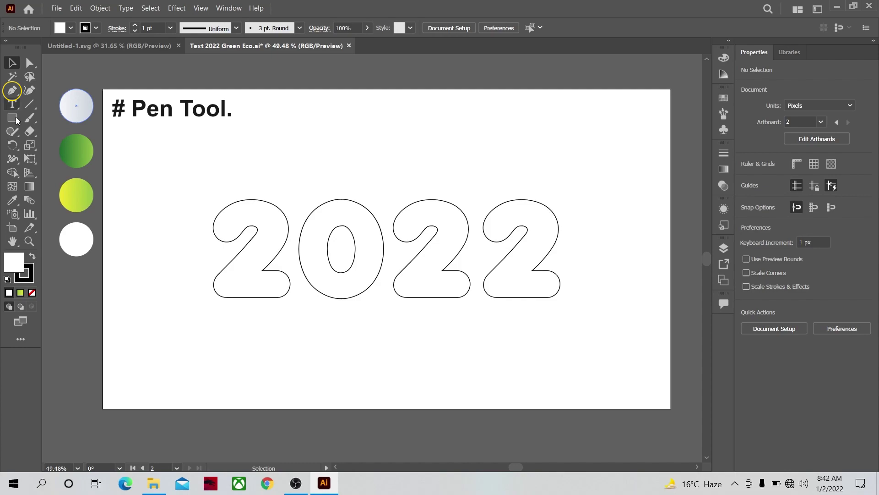
# - Draw a closed wavy ribbon shape with the Pen tool across the lower part of the first 2 and the 0
pyautogui.click(29, 241)
pyautogui.moveTo(389, 231); pyautogui.dragTo(426, 247)
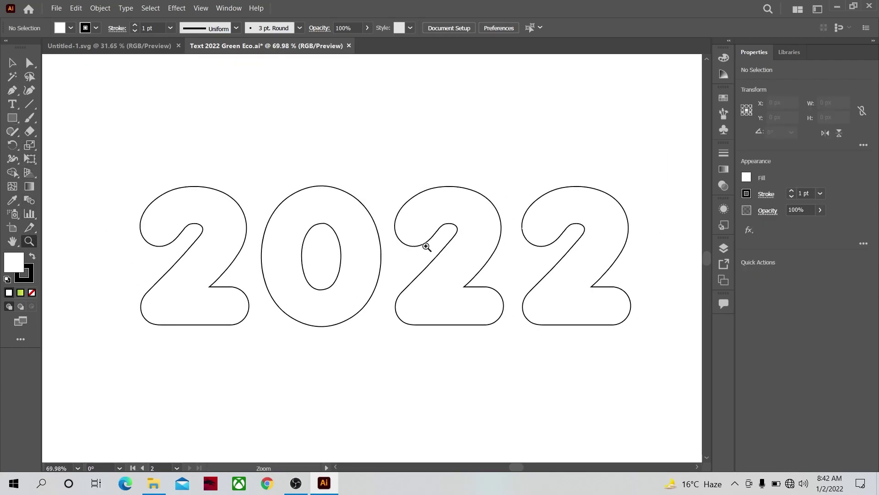
pyautogui.click(12, 90)
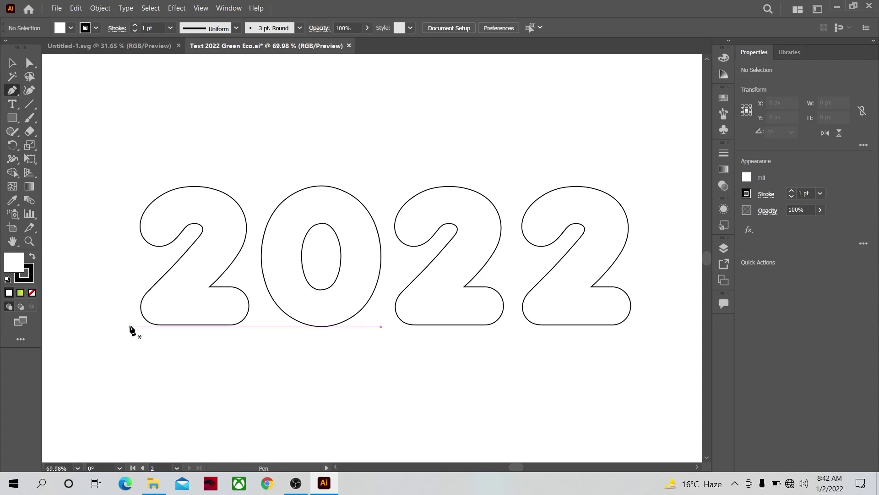
pyautogui.click(115, 327)
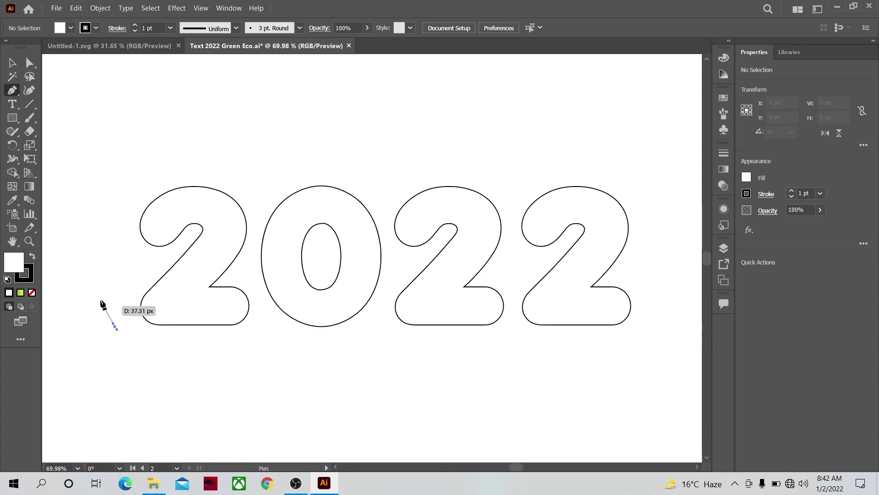
pyautogui.moveTo(123, 277); pyautogui.dragTo(160, 258)
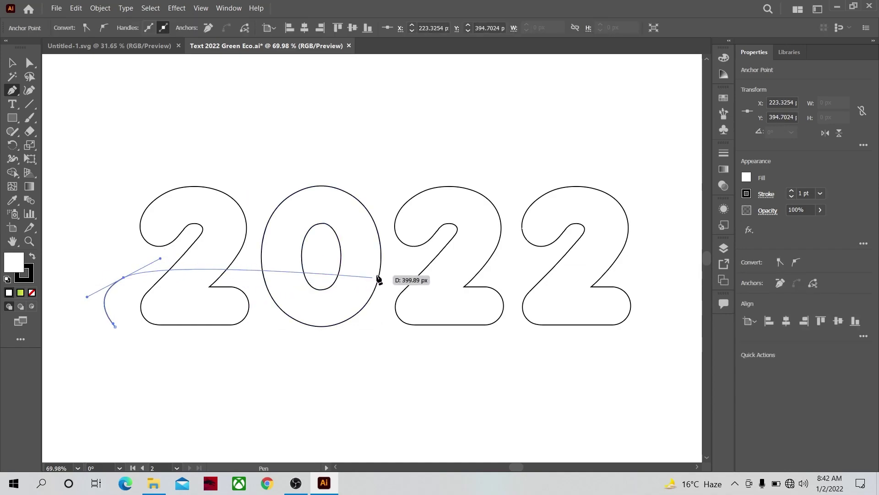
pyautogui.click(389, 267)
pyautogui.moveTo(389, 267); pyautogui.dragTo(480, 227)
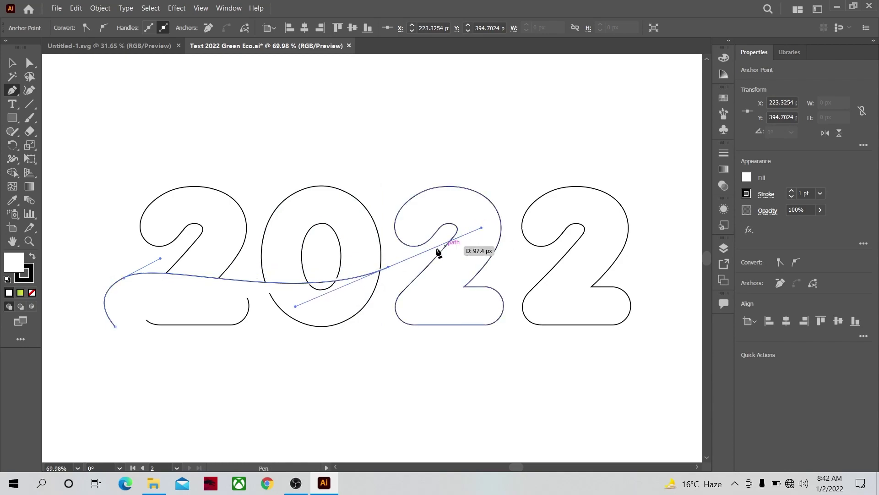
pyautogui.click(389, 267)
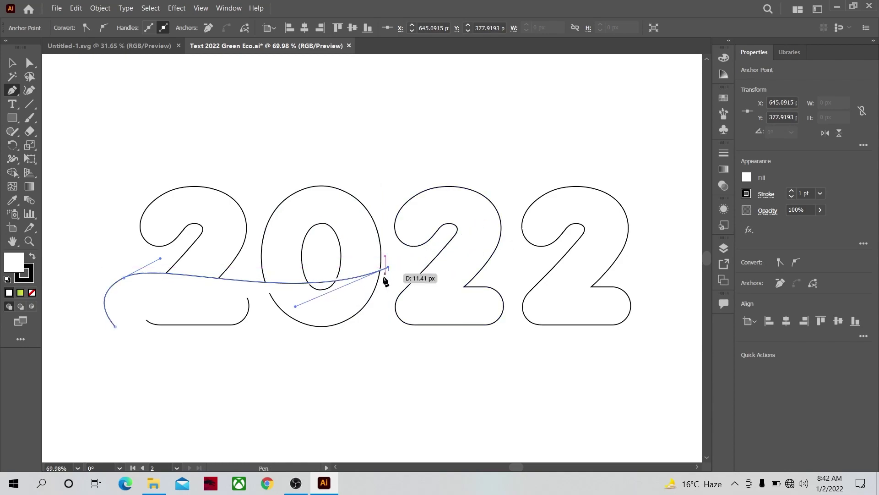
pyautogui.click(378, 297)
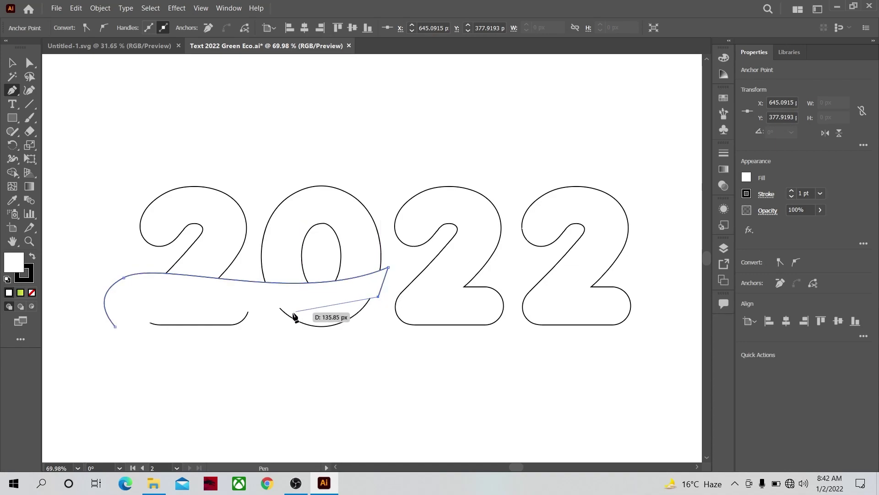
pyautogui.moveTo(277, 325); pyautogui.dragTo(288, 353)
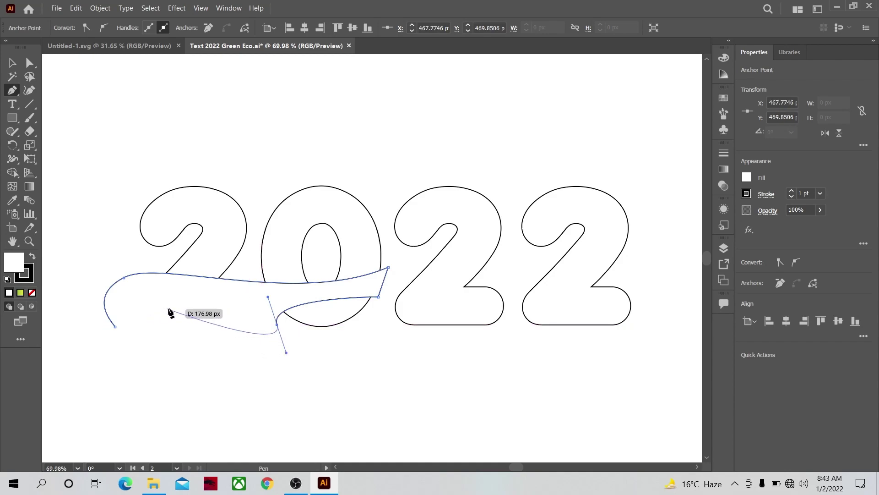
pyautogui.moveTo(169, 307); pyautogui.dragTo(93, 329)
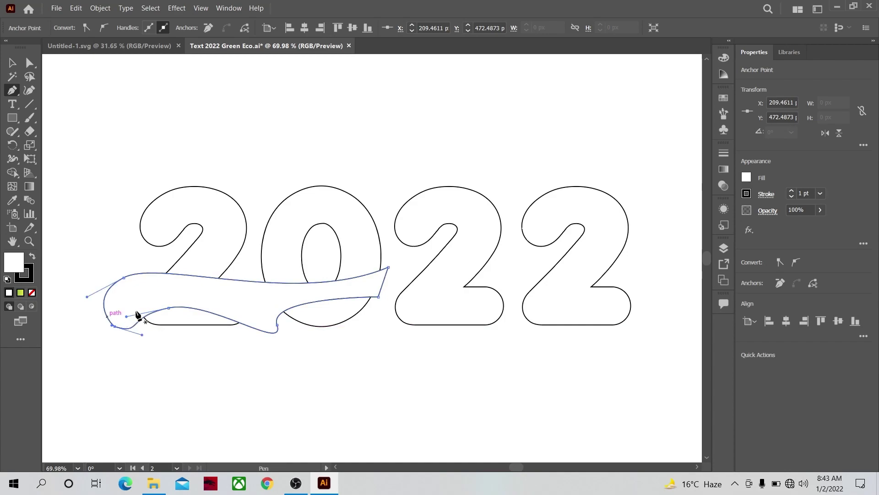
# - Draw a closed leaf-like shape with the Pen tool over the upper part of the first 2 and the 0
pyautogui.click(236, 158)
pyautogui.moveTo(249, 233); pyautogui.dragTo(324, 231)
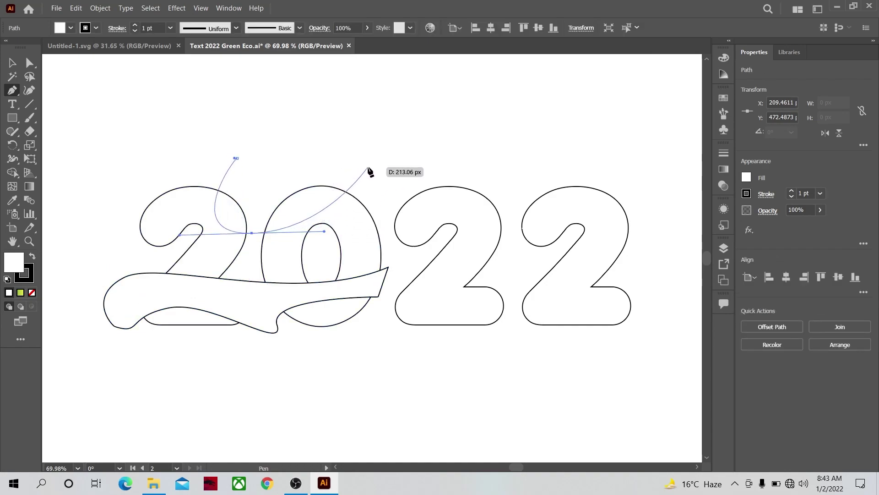
pyautogui.moveTo(362, 173); pyautogui.dragTo(433, 161)
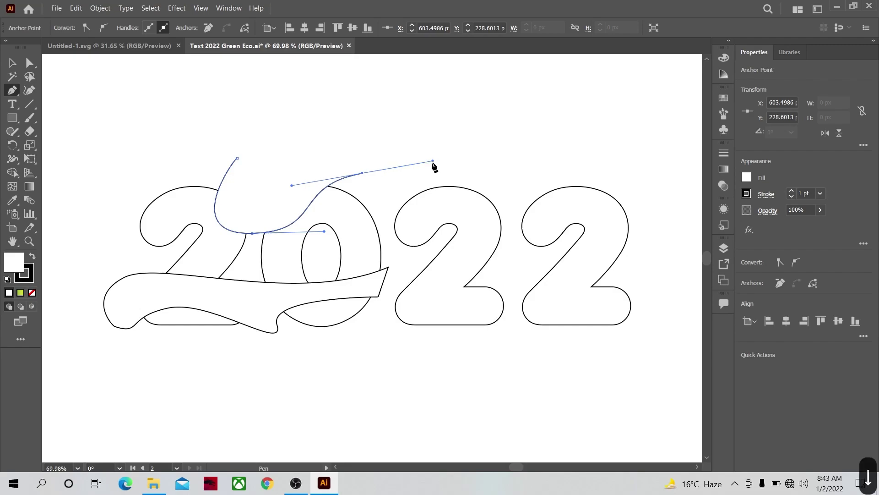
pyautogui.press('Down')
pyautogui.press('Right')
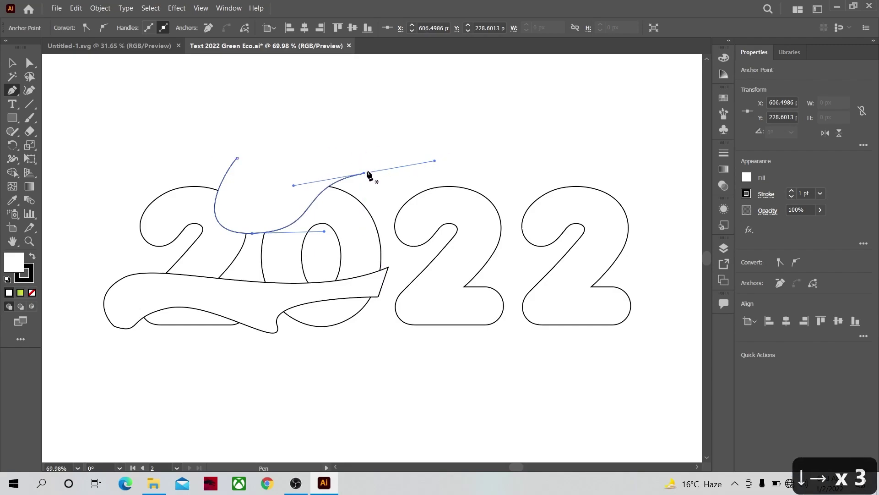
pyautogui.click(364, 173)
pyautogui.moveTo(237, 158); pyautogui.dragTo(184, 189)
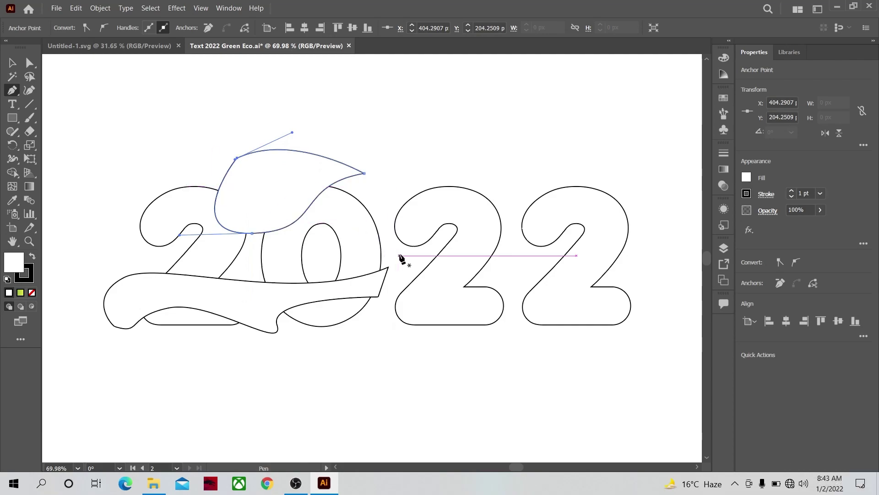
# - Draw a closed wavy ribbon shape with the Pen tool across the third and fourth numerals, the last two 2s
pyautogui.moveTo(401, 252); pyautogui.dragTo(534, 249)
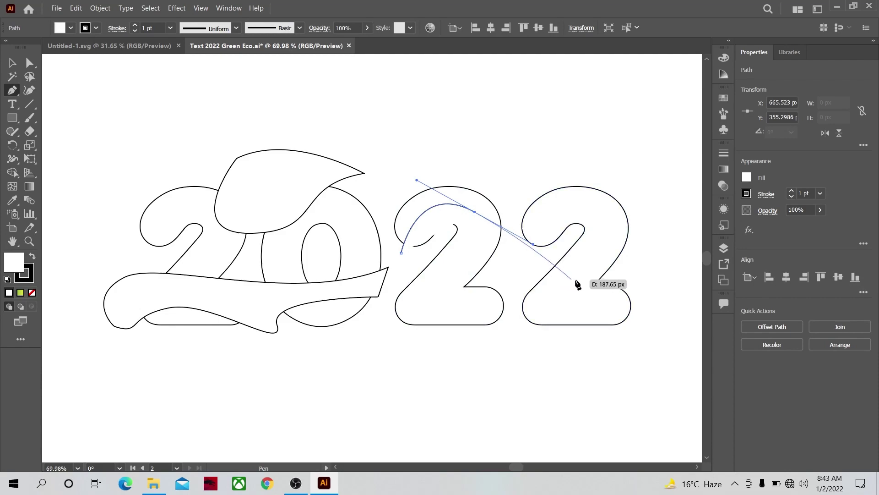
pyautogui.moveTo(626, 252); pyautogui.dragTo(666, 220)
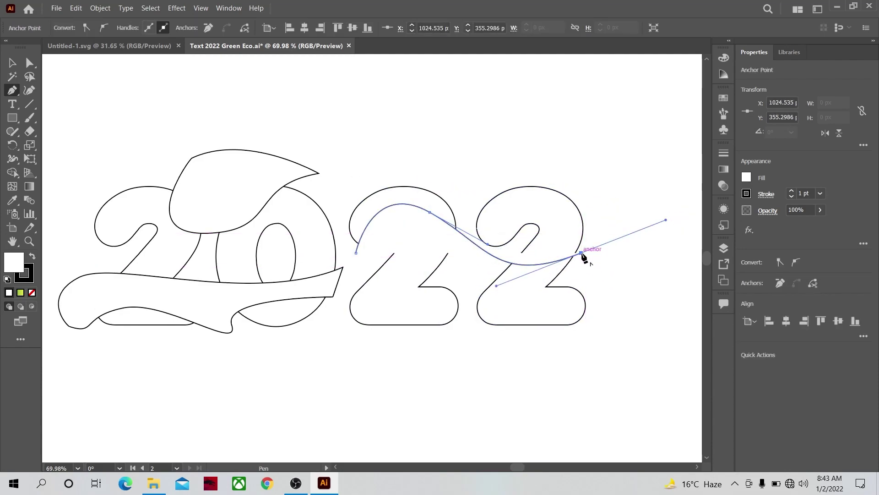
pyautogui.moveTo(584, 256); pyautogui.dragTo(592, 300)
pyautogui.moveTo(591, 300); pyautogui.dragTo(528, 309)
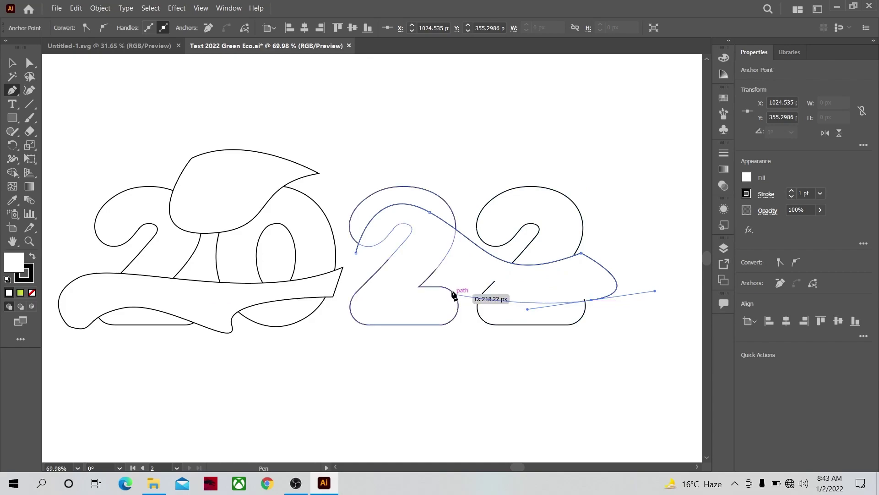
pyautogui.moveTo(445, 278); pyautogui.dragTo(435, 257)
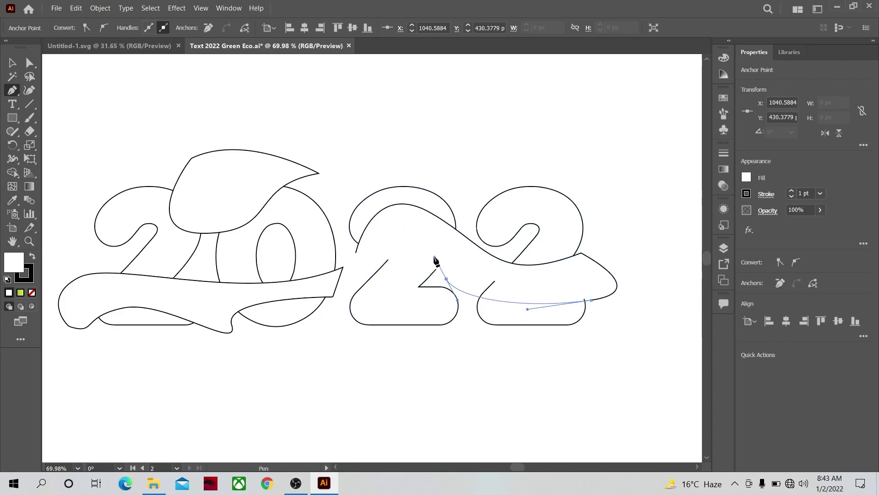
pyautogui.click(357, 255)
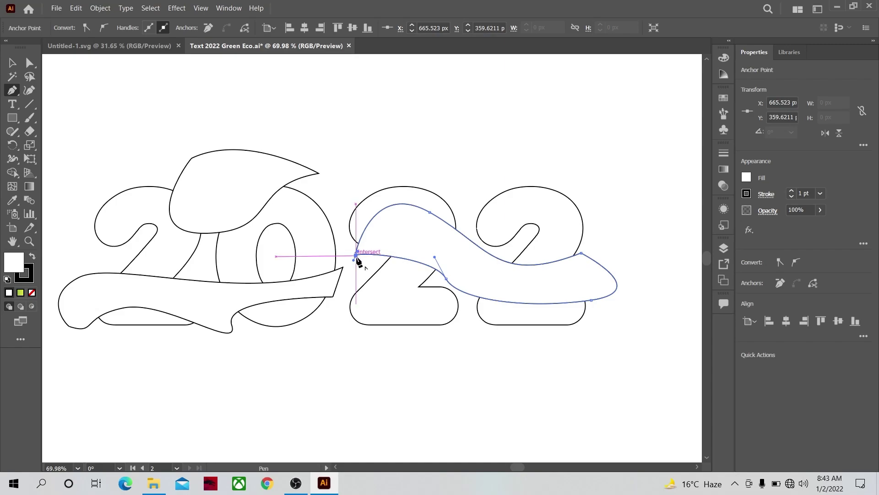
pyautogui.moveTo(357, 255); pyautogui.dragTo(358, 254)
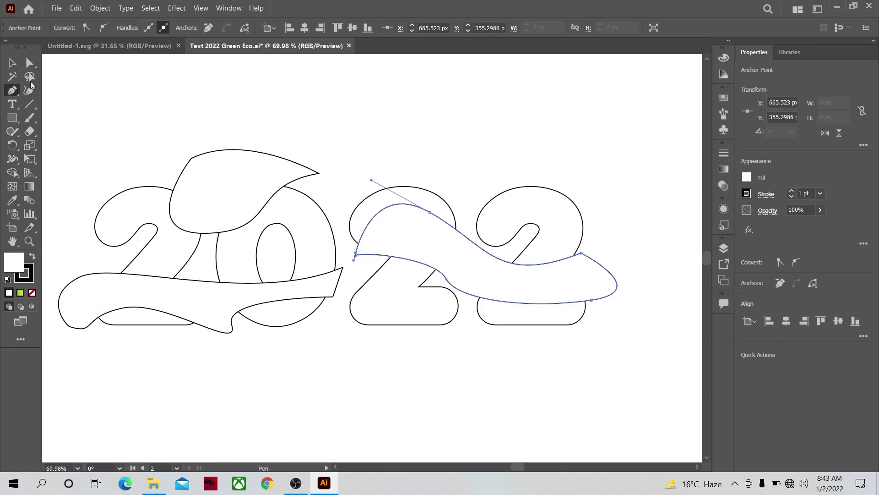
pyautogui.click(11, 63)
pyautogui.click(180, 97)
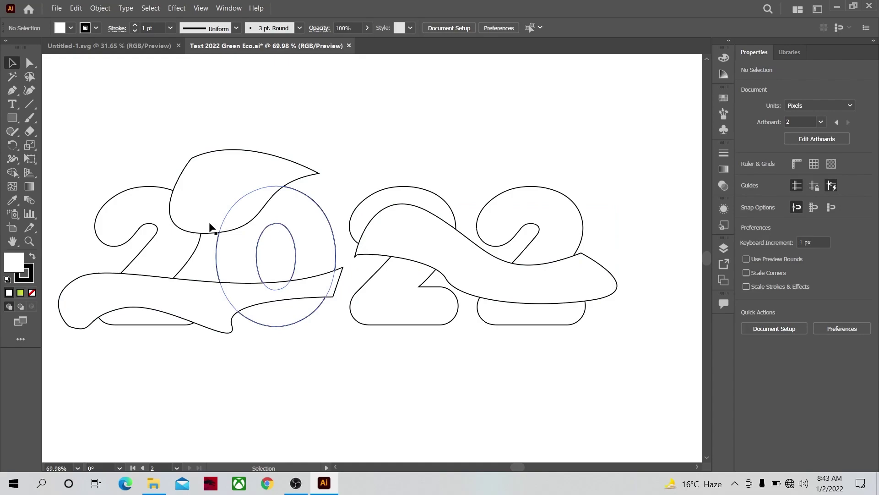
# - Subtract the leaf and ribbon pieces outside the first leaf's numerals, in the 0's hole and at the second ribbon's ends with the Shape Builder tool
pyautogui.click(28, 244)
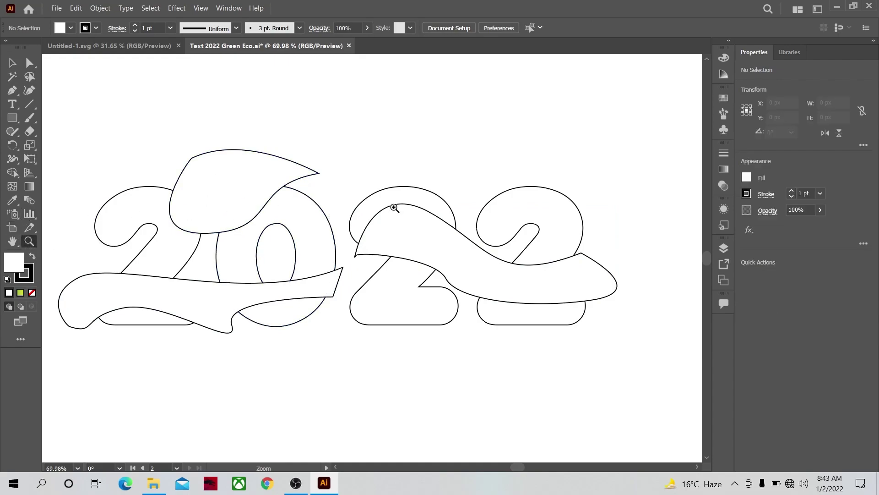
pyautogui.keyDown('alt'); pyautogui.click(359, 208); pyautogui.keyUp('alt')
pyautogui.moveTo(358, 208); pyautogui.dragTo(347, 208)
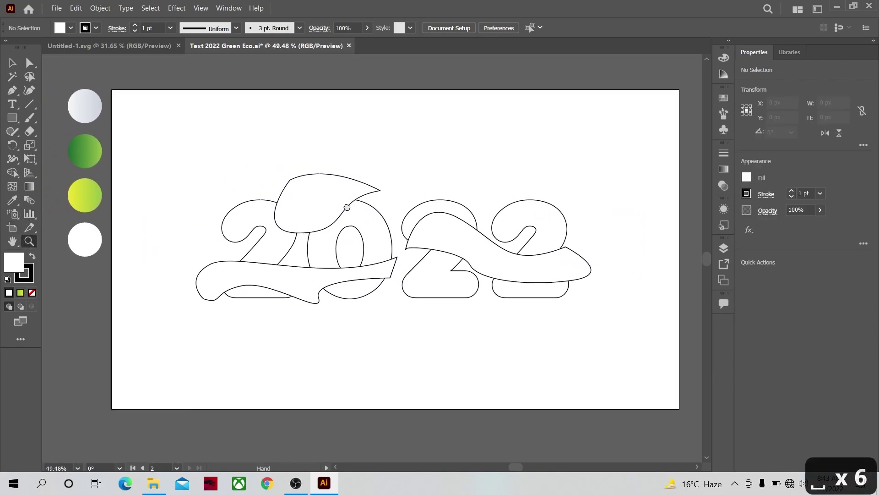
pyautogui.press('v')
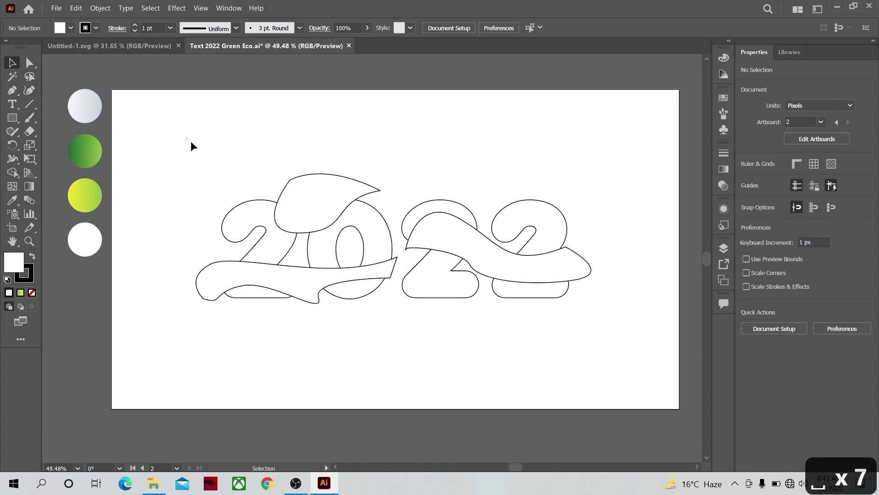
pyautogui.moveTo(190, 141); pyautogui.dragTo(550, 323)
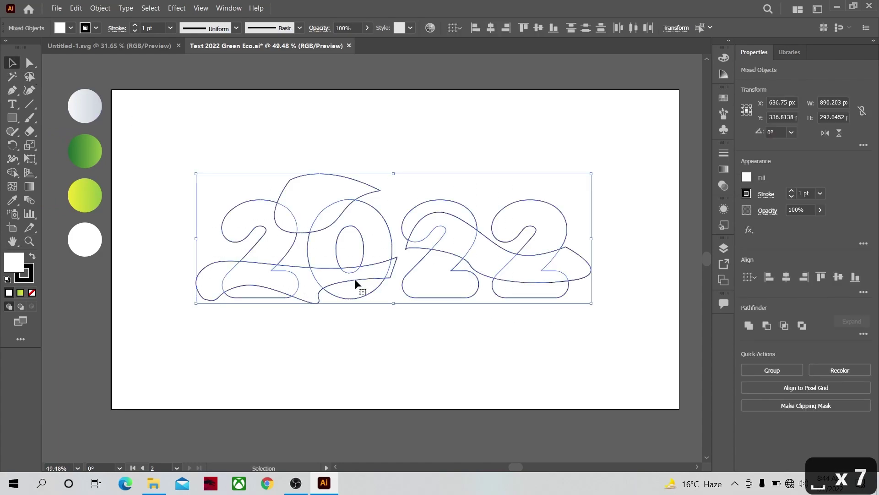
pyautogui.click(13, 173)
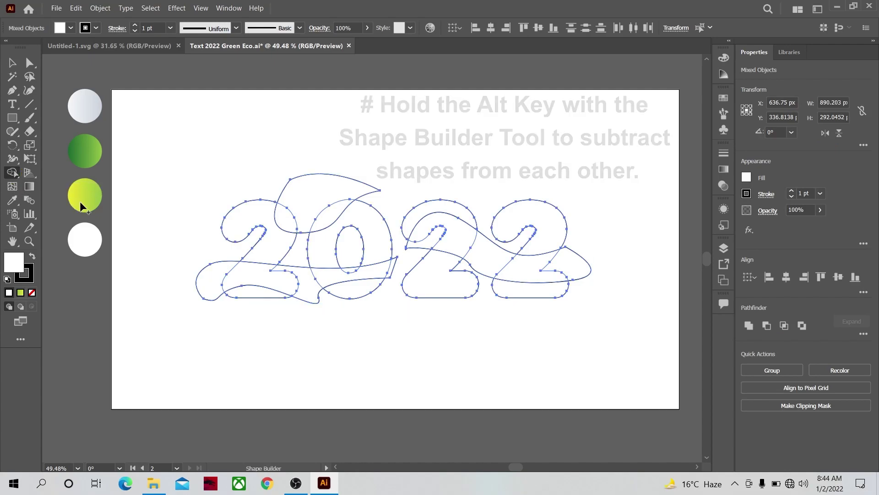
pyautogui.keyDown('alt'); pyautogui.click(311, 193); pyautogui.keyUp('alt')
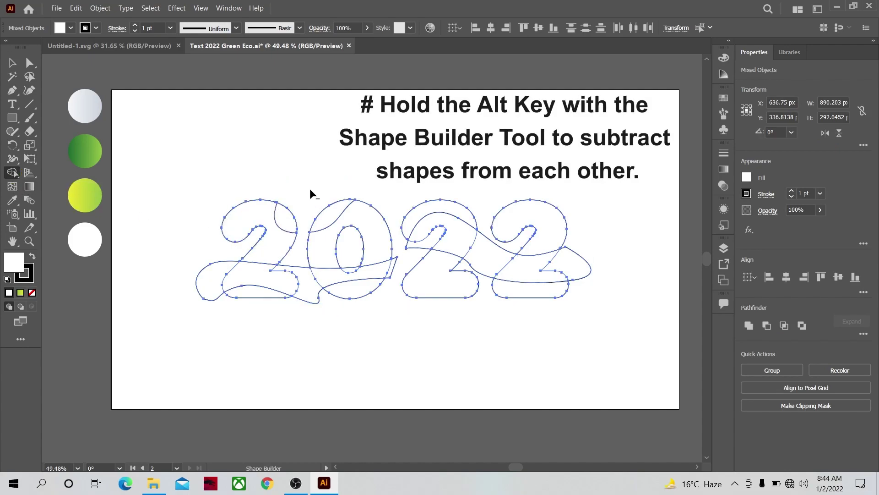
pyautogui.keyDown('alt'); pyautogui.click(349, 271); pyautogui.keyUp('alt')
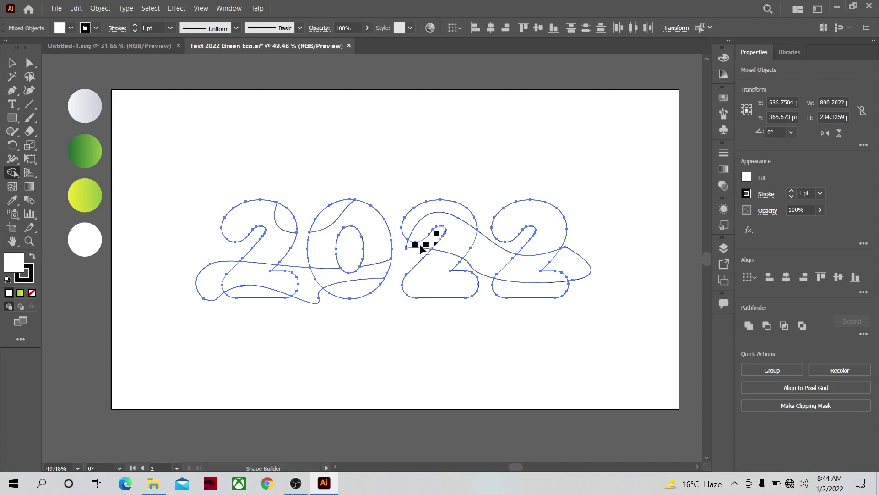
pyautogui.keyDown('alt'); pyautogui.click(488, 254); pyautogui.keyUp('alt')
pyautogui.keyDown('alt'); pyautogui.click(574, 265); pyautogui.keyUp('alt')
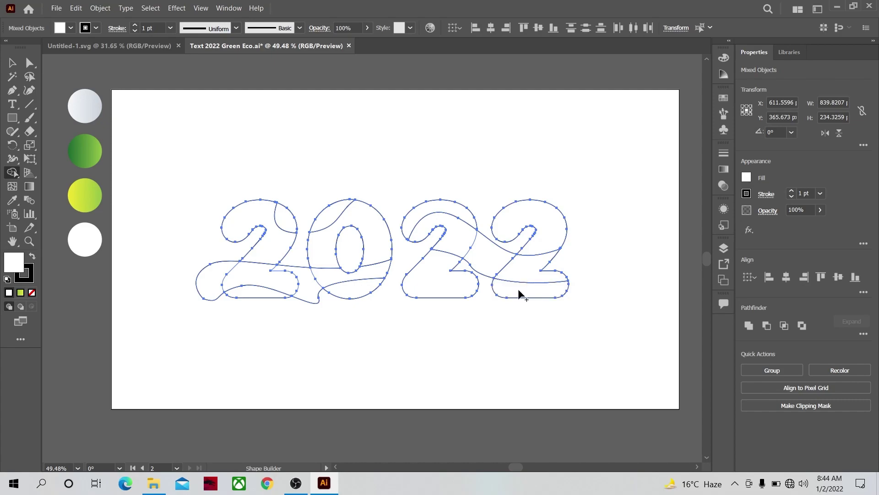
pyautogui.moveTo(492, 263); pyautogui.dragTo(446, 212)
pyautogui.click(257, 278)
pyautogui.click(13, 63)
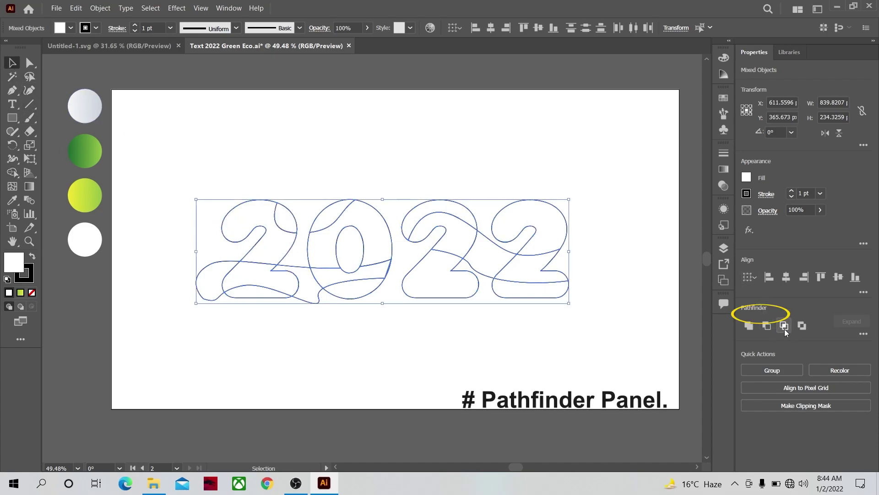
pyautogui.click(863, 334)
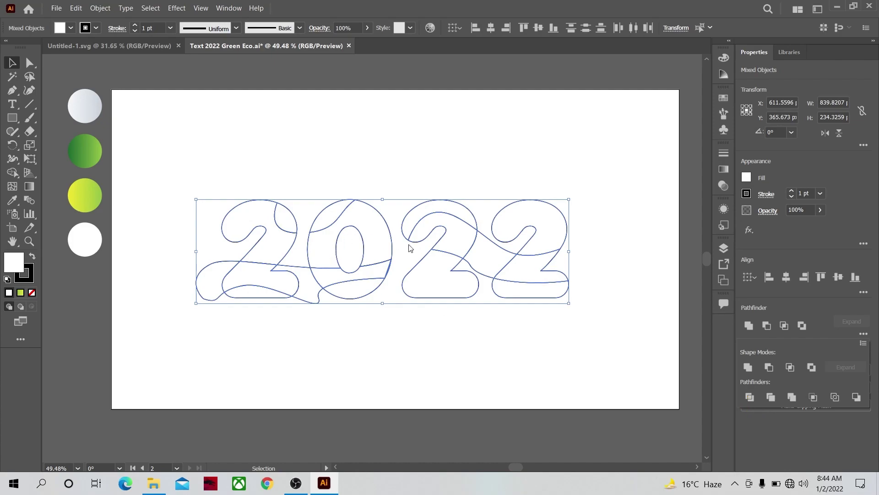
pyautogui.click(407, 321)
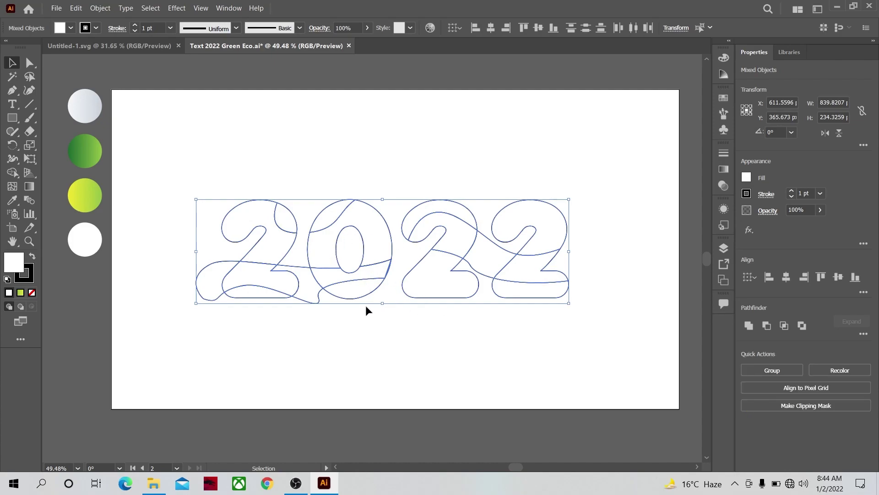
pyautogui.click(264, 166)
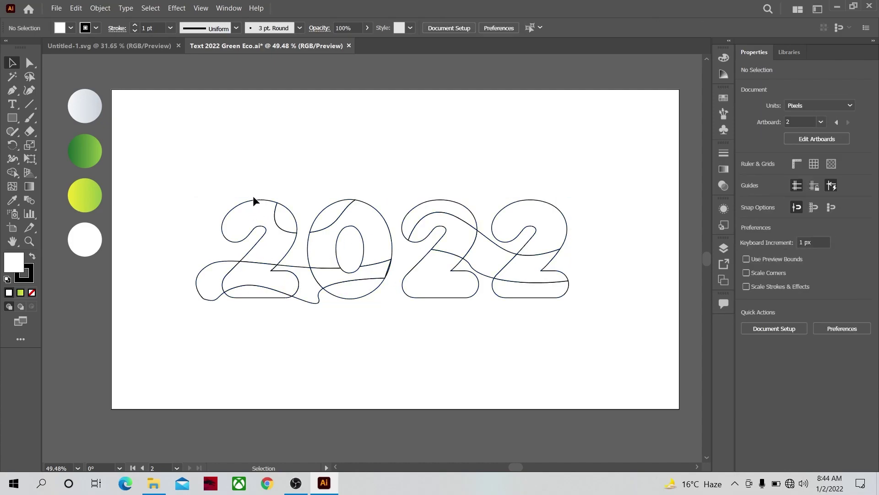
# - Apply the dark-to-light green gradient swatch with the Eyedropper to the ribbon pieces lying outside and between the numerals
pyautogui.click(209, 269)
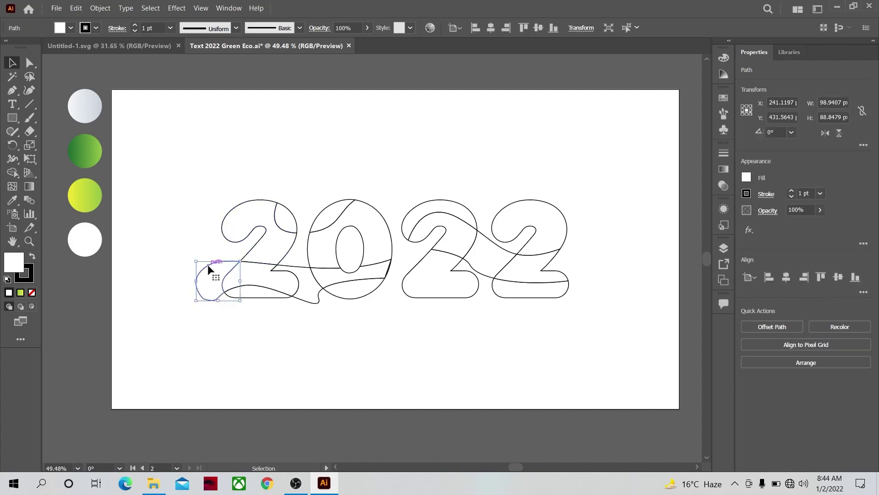
pyautogui.keyDown('shift'); pyautogui.click(303, 268); pyautogui.keyUp('shift')
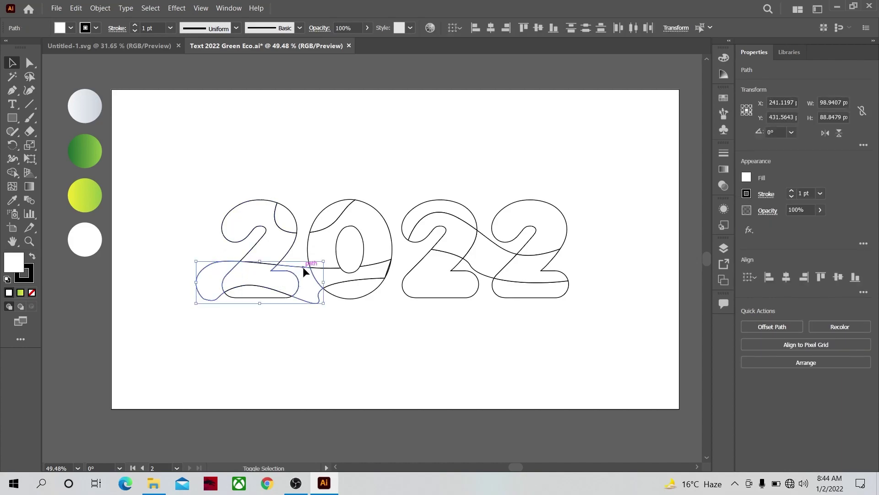
pyautogui.keyDown('shift'); pyautogui.click(481, 275); pyautogui.keyUp('shift')
pyautogui.click(14, 201)
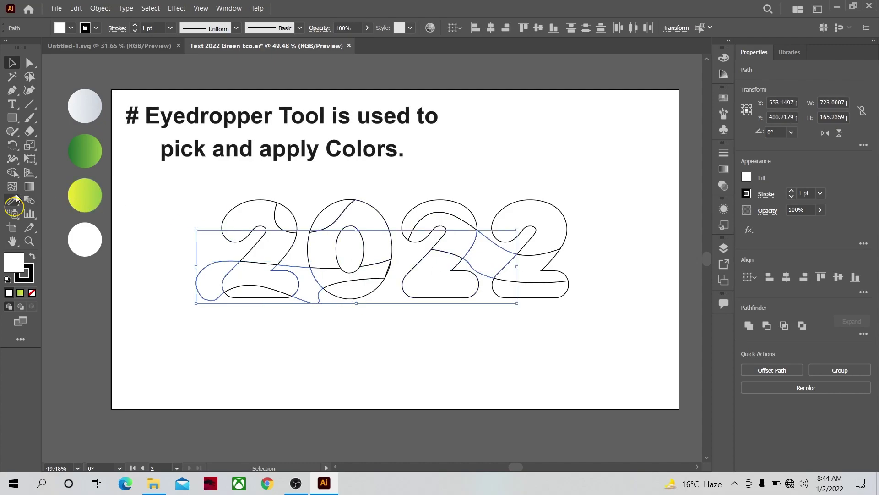
pyautogui.click(83, 150)
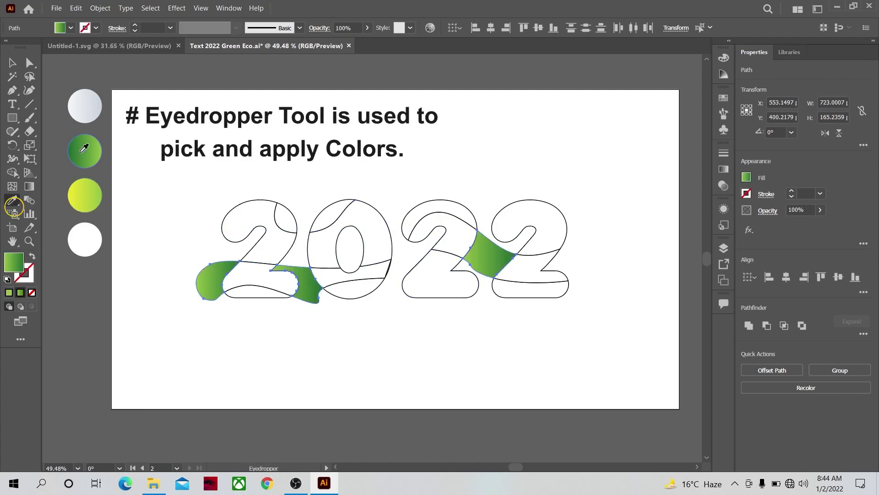
pyautogui.click(13, 63)
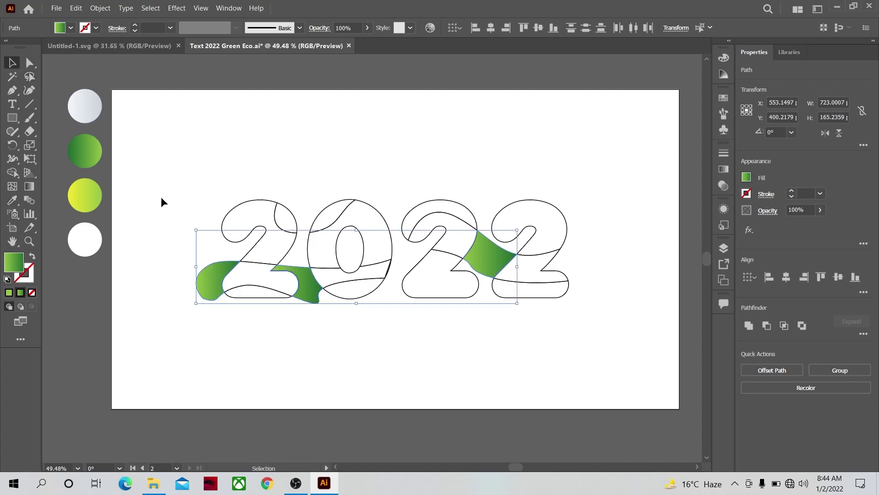
# - Apply the yellow-green gradient swatch with the Eyedropper to all leaf and ribbon pieces inside the four numerals
pyautogui.click(188, 228)
pyautogui.click(284, 232)
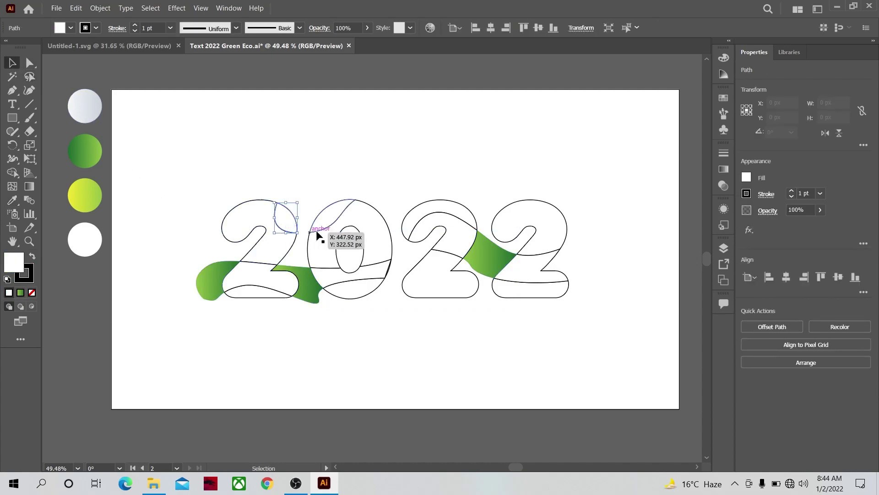
pyautogui.keyDown('shift'); pyautogui.click(323, 229); pyautogui.keyUp('shift')
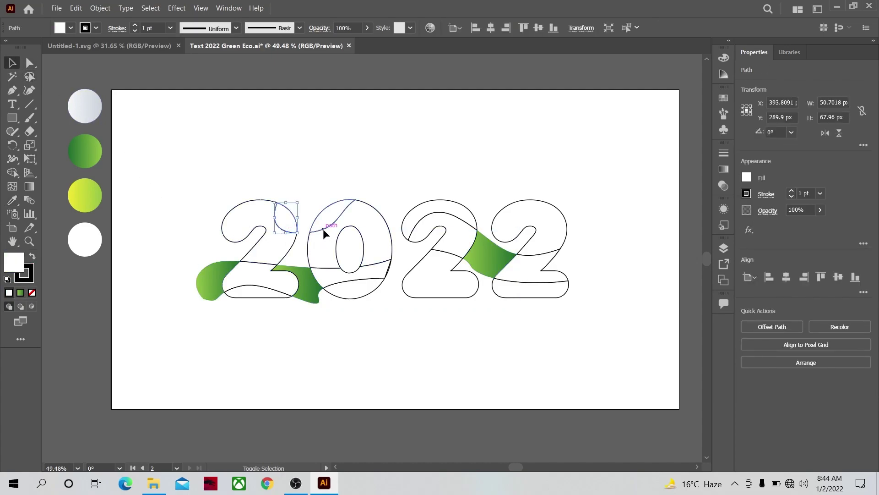
pyautogui.keyDown('shift'); pyautogui.click(419, 231); pyautogui.keyUp('shift')
pyautogui.keyDown('shift'); pyautogui.click(533, 256); pyautogui.keyUp('shift')
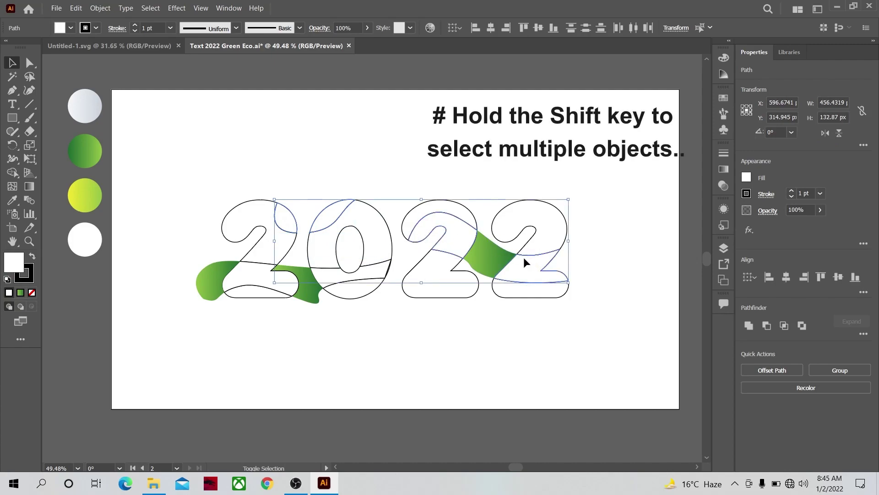
pyautogui.keyDown('shift'); pyautogui.click(360, 280); pyautogui.keyUp('shift')
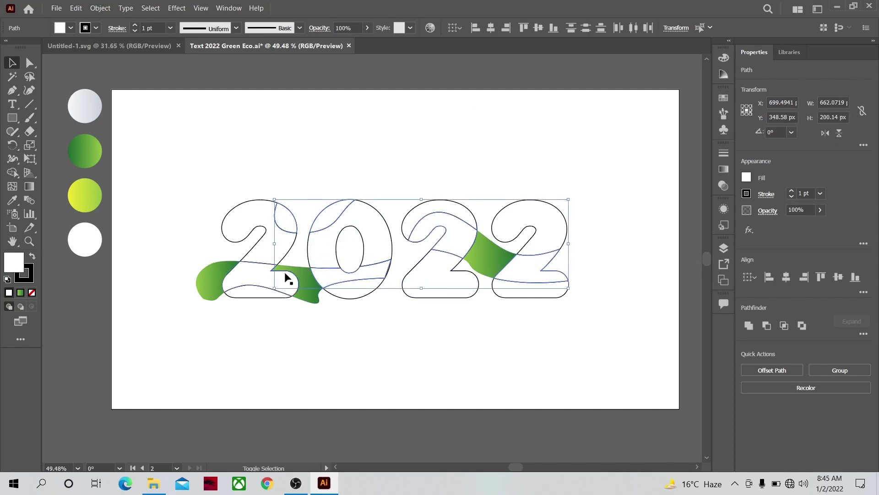
pyautogui.keyDown('shift'); pyautogui.click(255, 265); pyautogui.keyUp('shift')
pyautogui.click(11, 202)
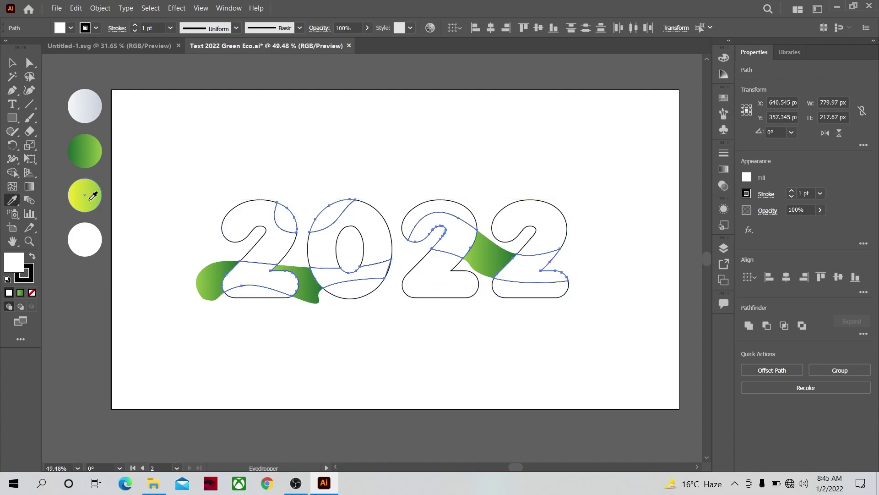
pyautogui.click(90, 198)
pyautogui.click(11, 62)
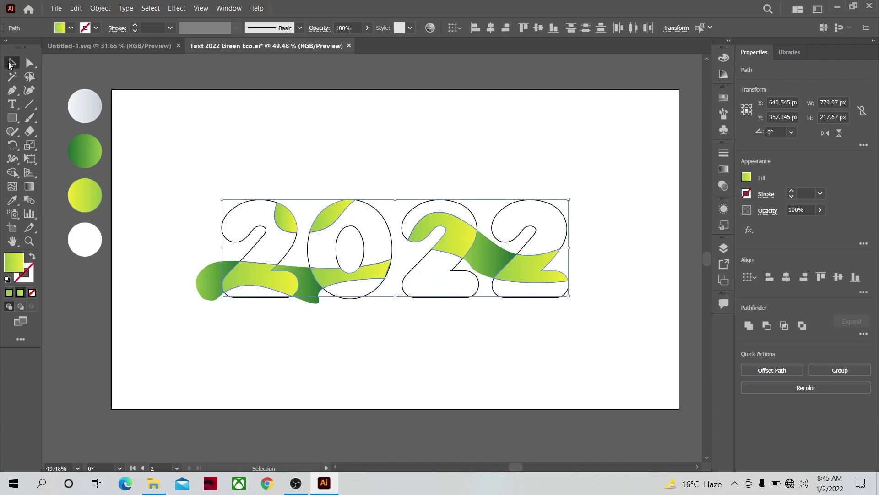
pyautogui.click(189, 146)
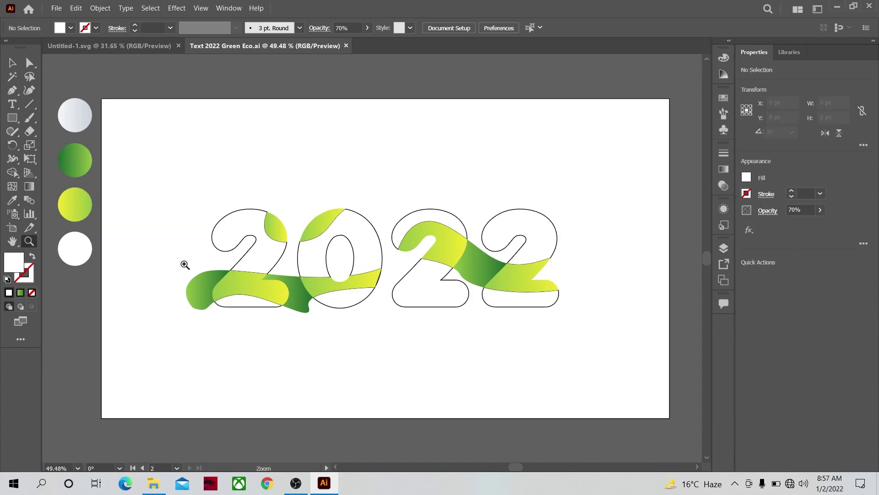
# - Draw a closed curved leaf shape about 68 by 56 px with the Pen tool above the green ribbon's outer end beside the first 2
pyautogui.moveTo(182, 261); pyautogui.dragTo(373, 260)
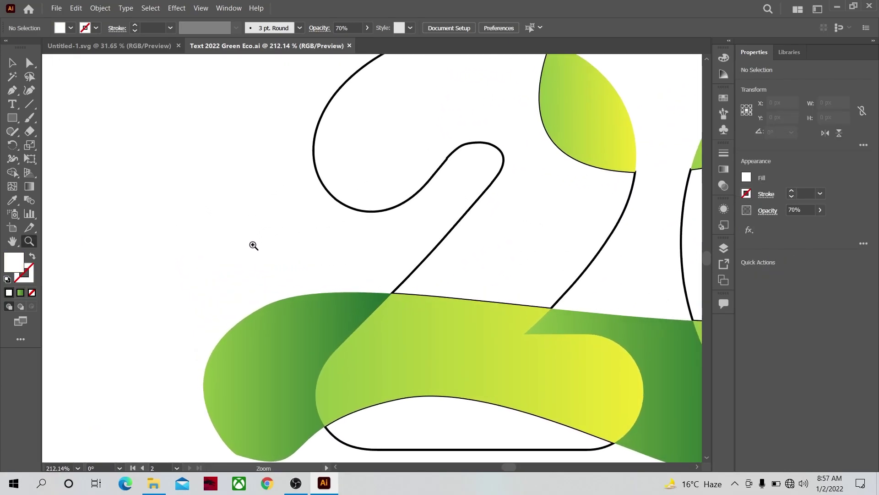
pyautogui.click(10, 93)
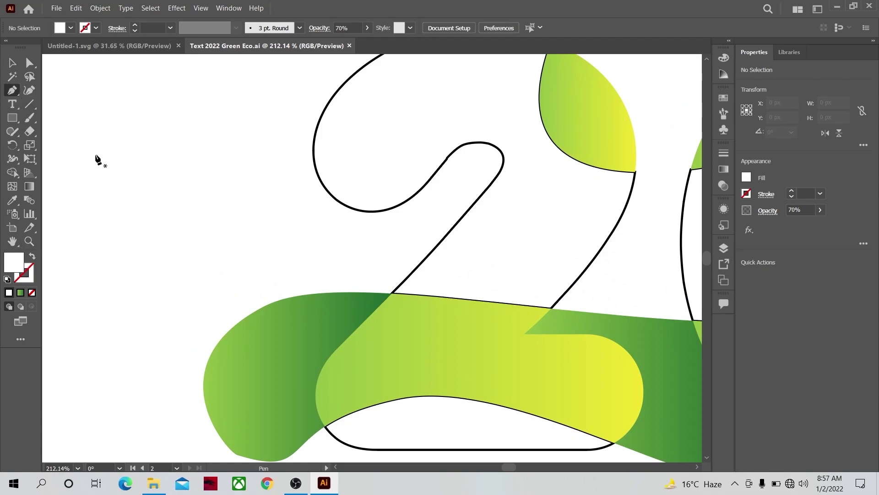
pyautogui.click(268, 319)
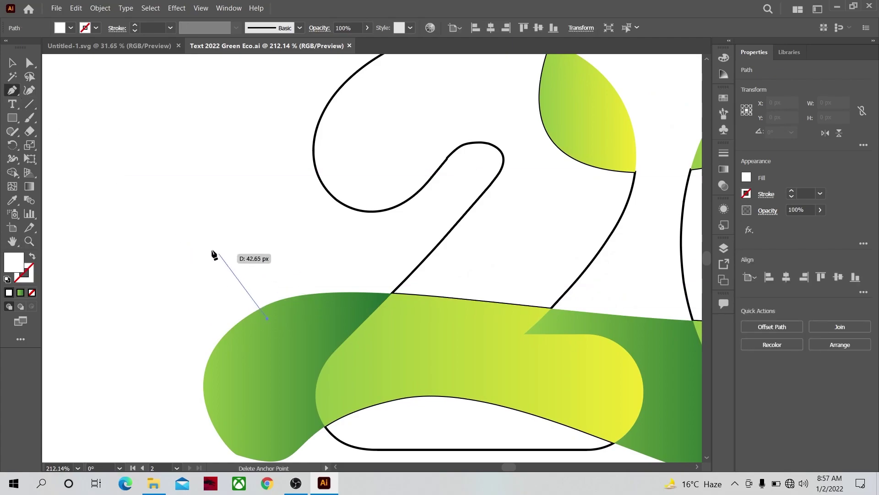
pyautogui.moveTo(138, 231); pyautogui.dragTo(74, 236)
pyautogui.click(161, 232)
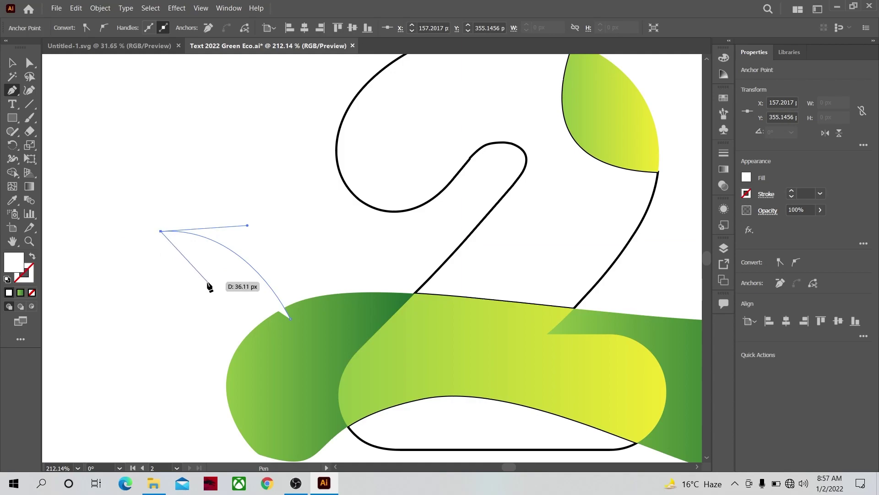
pyautogui.moveTo(214, 308); pyautogui.dragTo(217, 339)
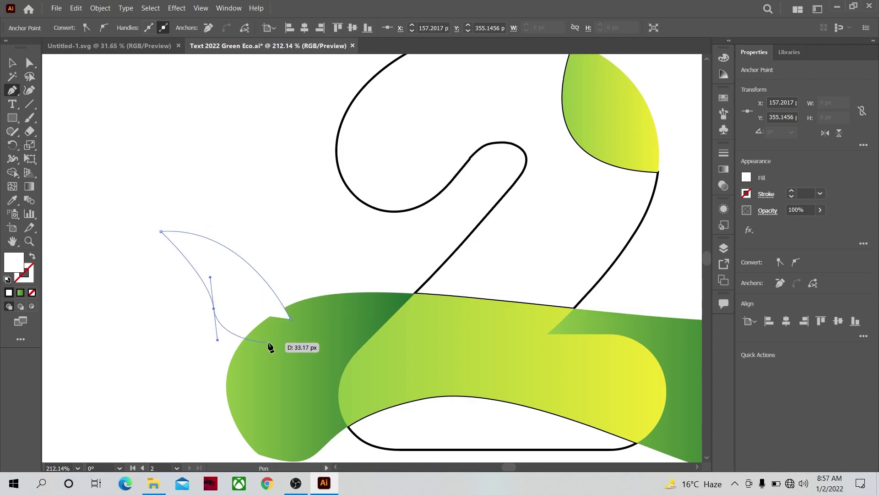
pyautogui.moveTo(290, 319); pyautogui.dragTo(313, 284)
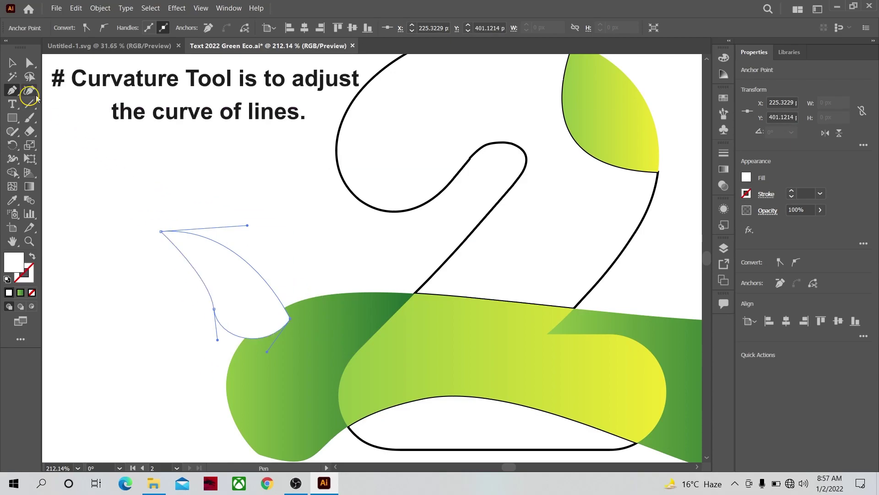
# - Reshape the leaf's outer, inner and lower edges with the Curvature tool for a fuller upper curve and a slimmer base
pyautogui.click(29, 90)
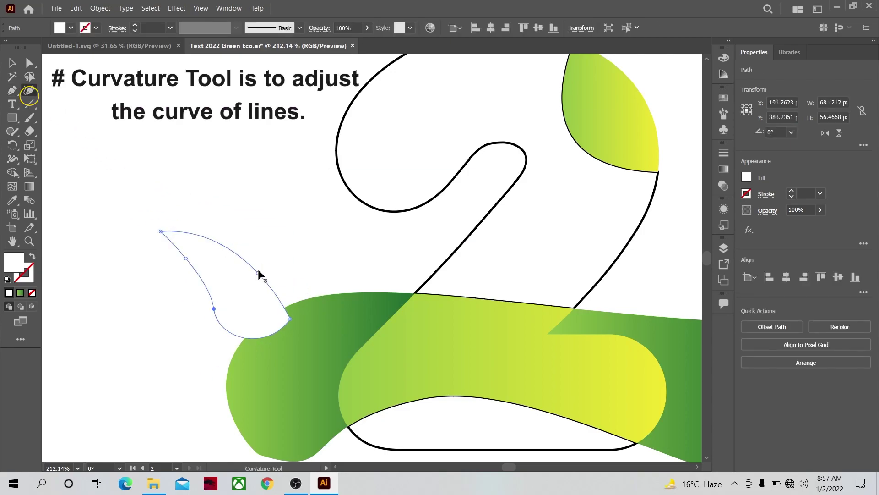
pyautogui.moveTo(259, 273); pyautogui.dragTo(265, 263)
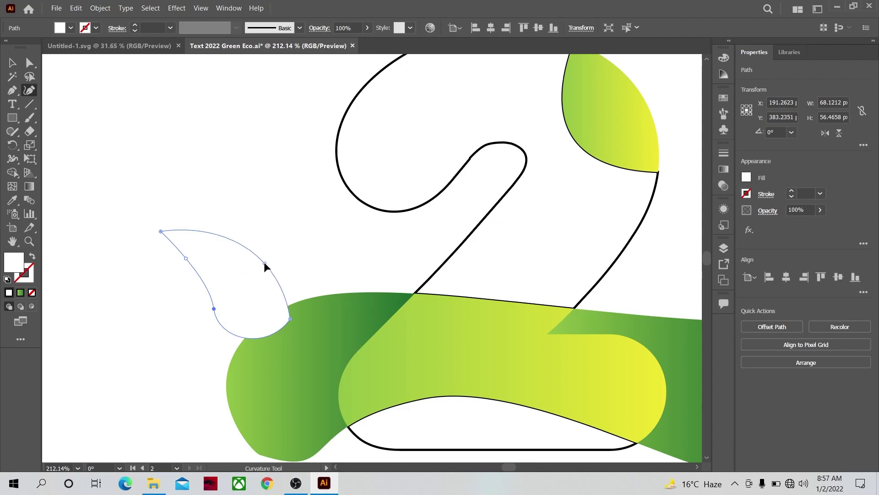
pyautogui.click(265, 263)
pyautogui.moveTo(187, 259); pyautogui.dragTo(193, 264)
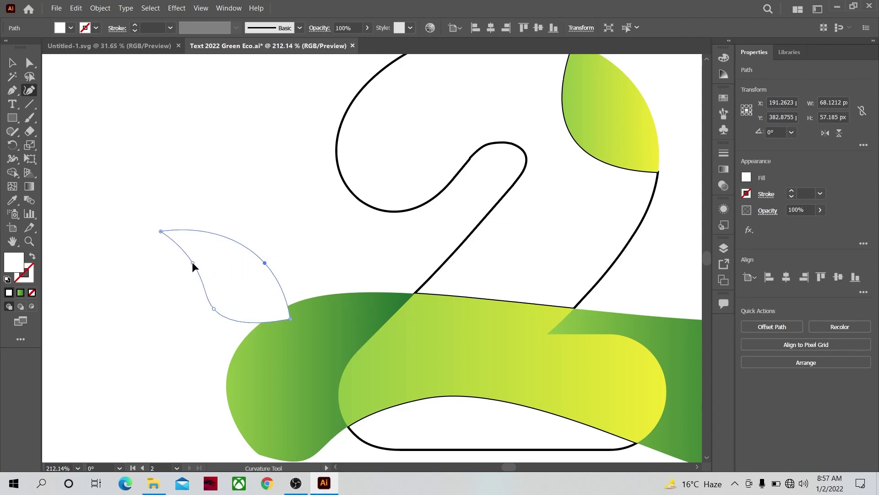
pyautogui.click(194, 264)
pyautogui.moveTo(214, 310); pyautogui.dragTo(228, 323)
# - Round the leaf's base corner to a radius of about 6.3 px and extend its pointed tip slightly outward
pyautogui.click(29, 65)
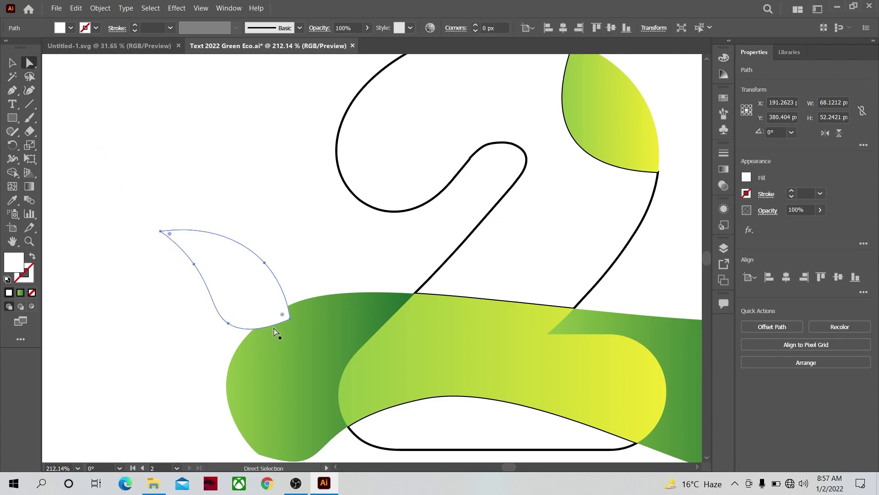
pyautogui.click(290, 319)
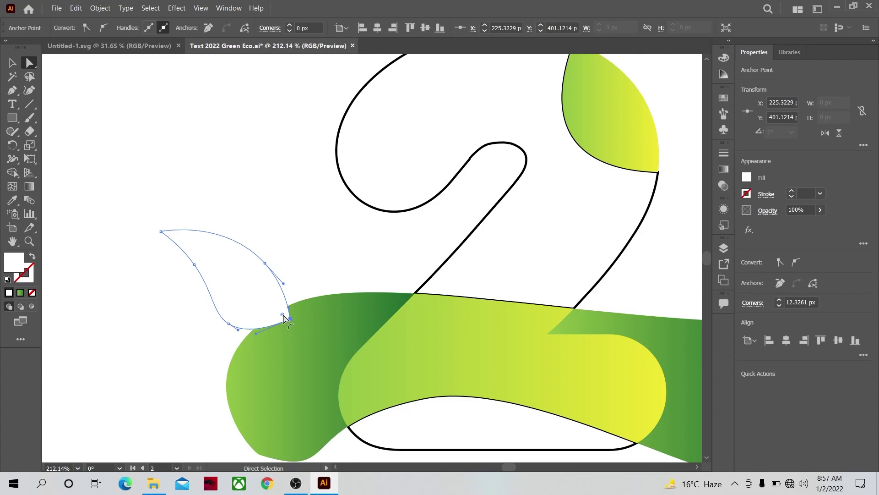
pyautogui.moveTo(284, 317); pyautogui.dragTo(277, 313)
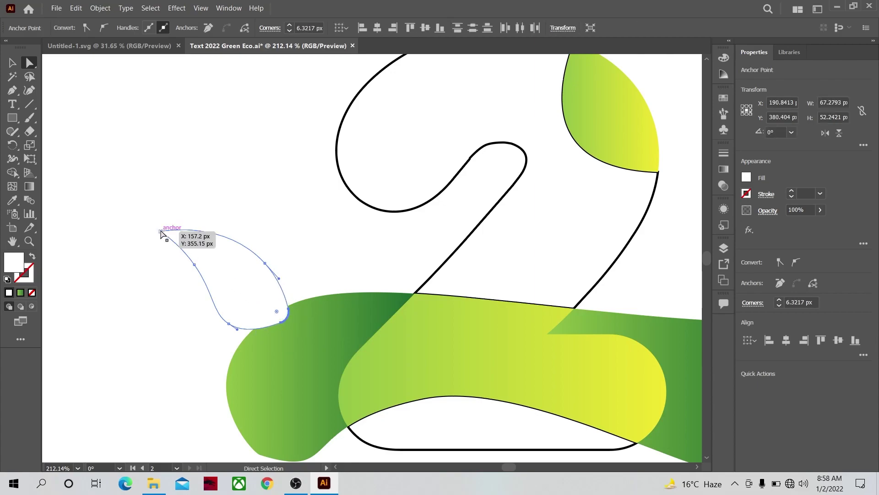
pyautogui.moveTo(160, 232); pyautogui.dragTo(150, 227)
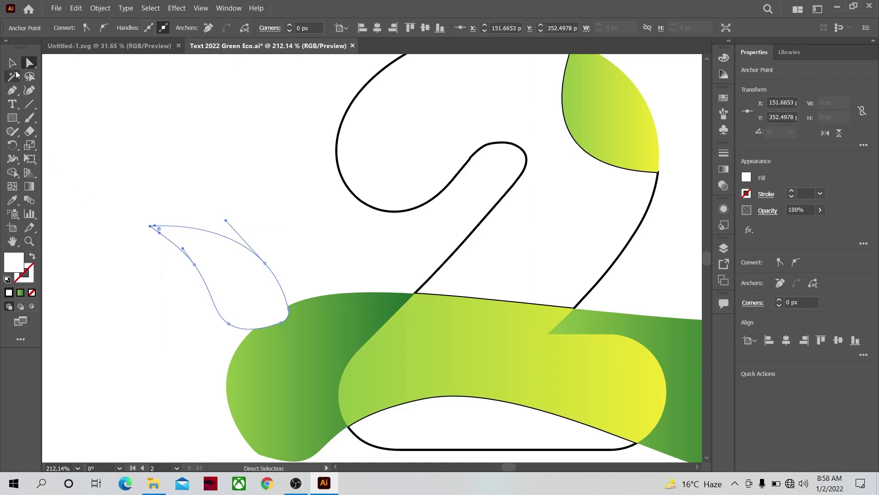
pyautogui.click(13, 64)
pyautogui.click(129, 136)
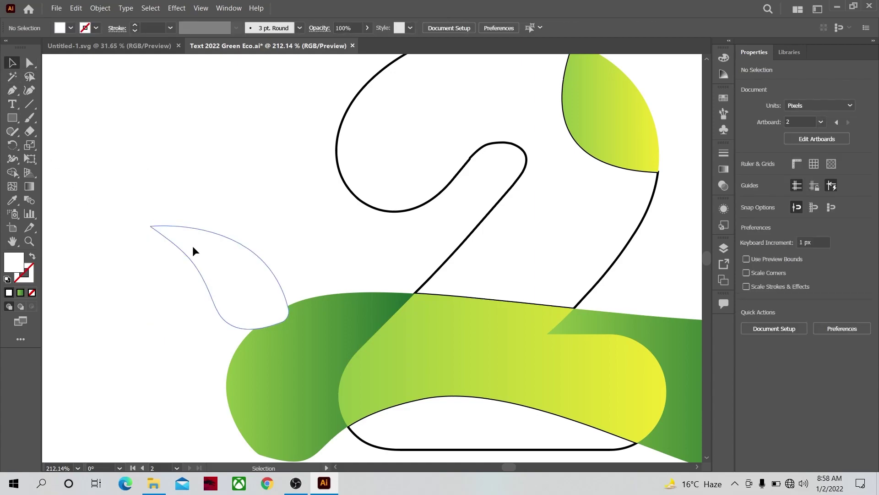
# - Apply the ribbon end's green gradient to the leaf with the Eyedropper
pyautogui.click(193, 248)
pyautogui.click(13, 202)
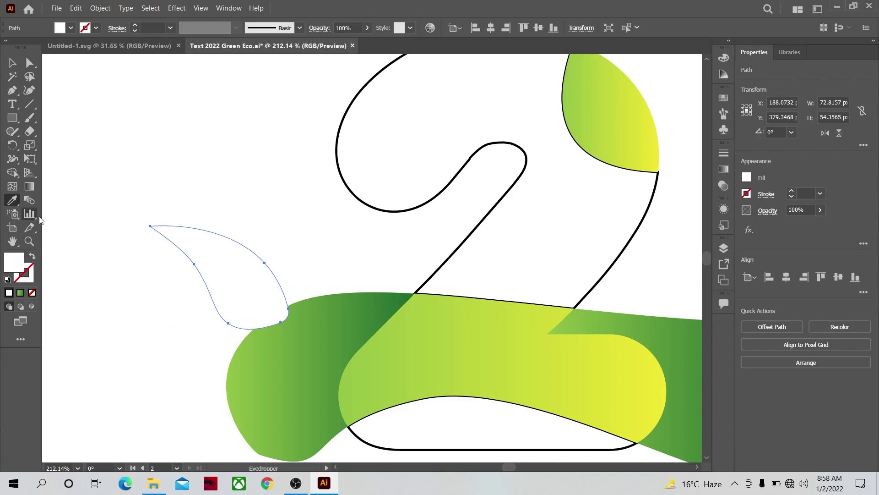
pyautogui.click(281, 353)
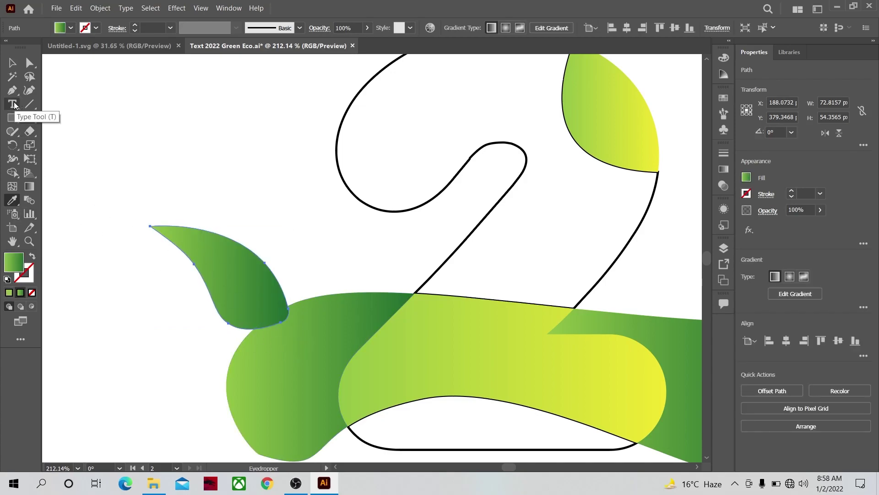
pyautogui.click(12, 68)
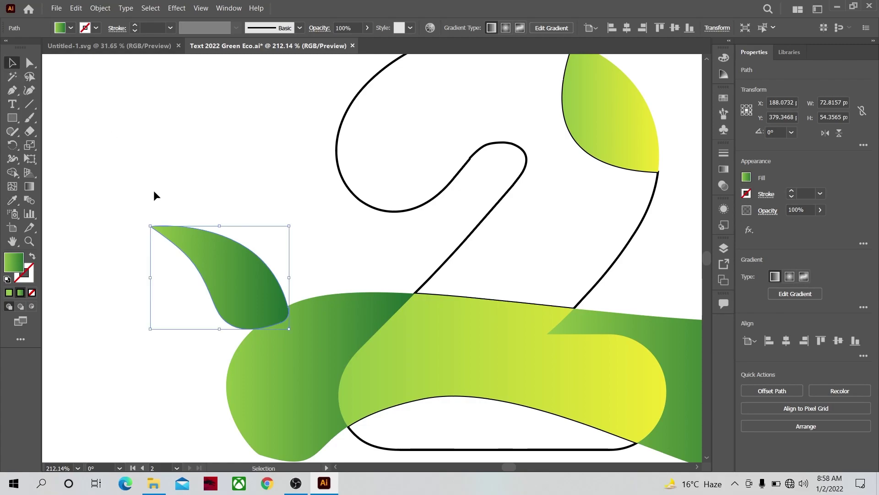
pyautogui.click(99, 190)
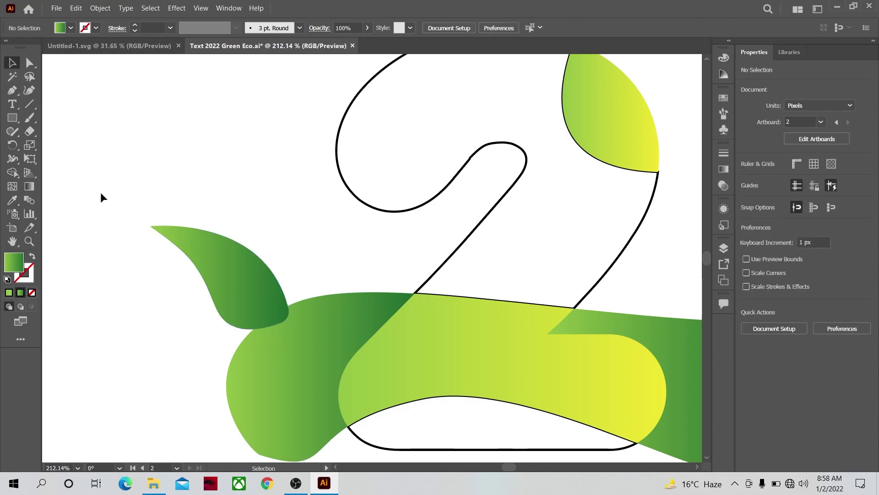
# - Draw a closed, thin curved vein about 71 by 49 px with the Pen tool from the leaf's tip to its base
pyautogui.click(182, 250)
pyautogui.click(12, 90)
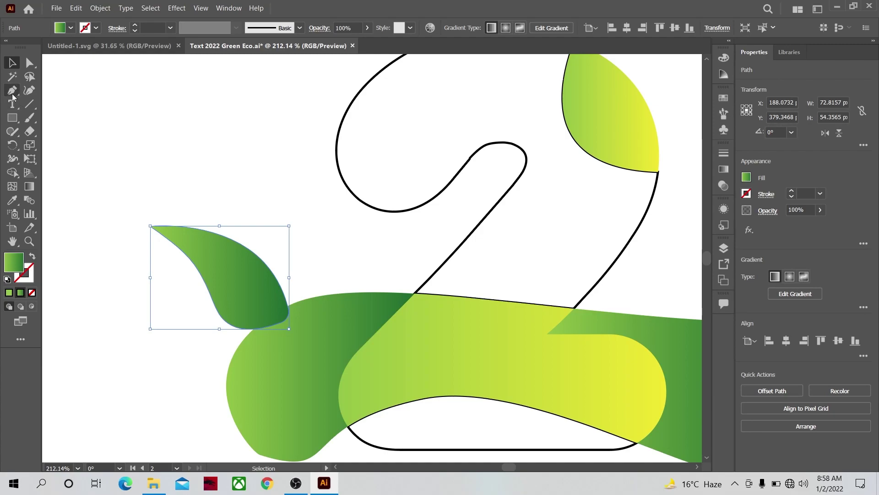
pyautogui.keyDown('ctrl'); pyautogui.click(142, 202); pyautogui.keyUp('ctrl')
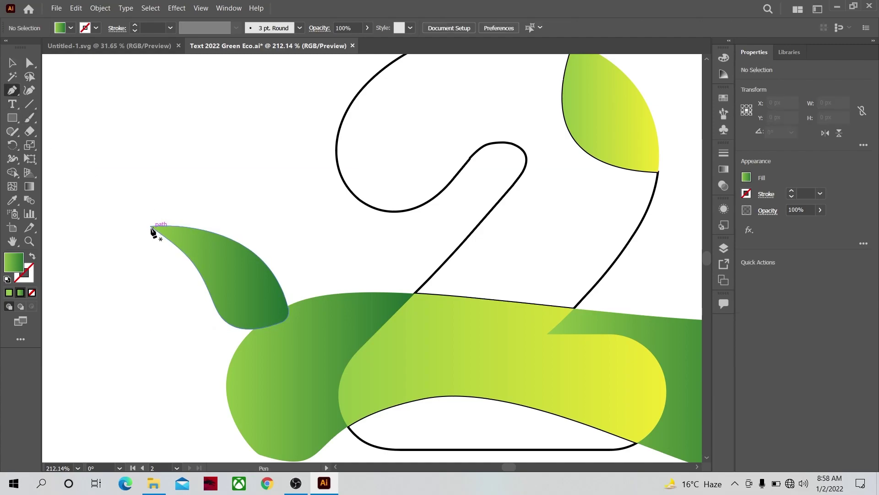
pyautogui.click(151, 227)
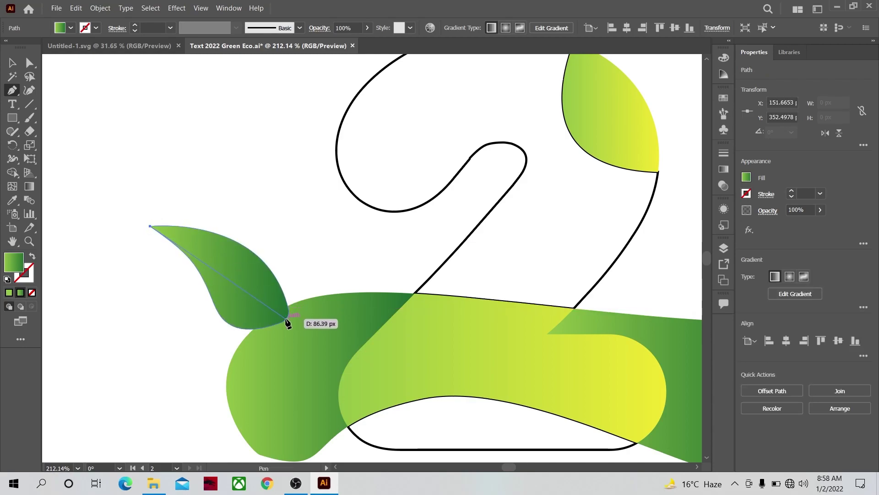
pyautogui.moveTo(286, 319); pyautogui.dragTo(287, 334)
pyautogui.moveTo(308, 395); pyautogui.dragTo(308, 393)
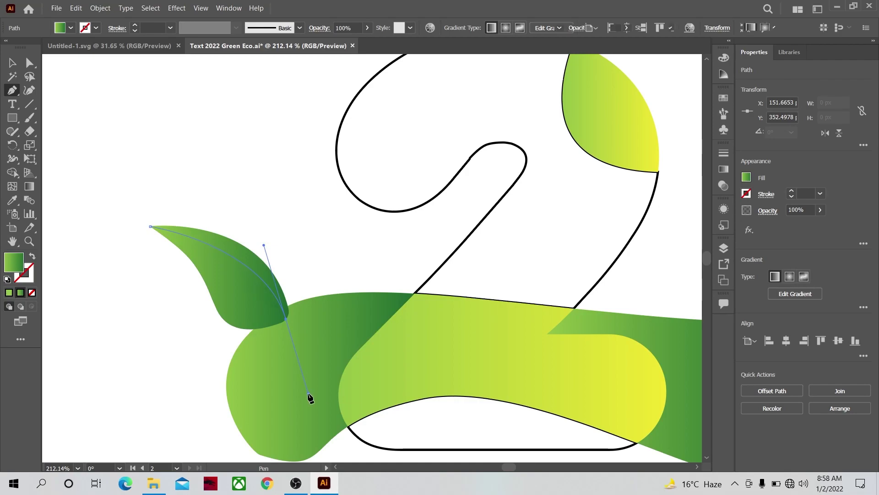
pyautogui.click(286, 319)
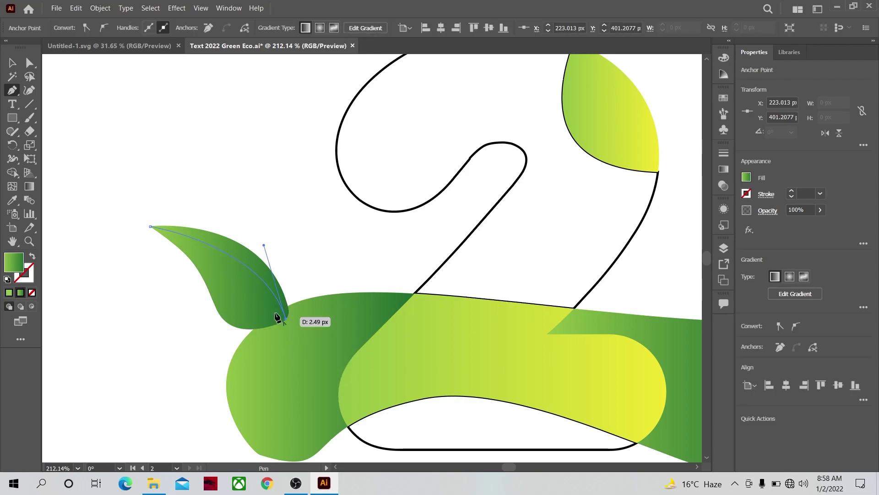
pyautogui.click(151, 227)
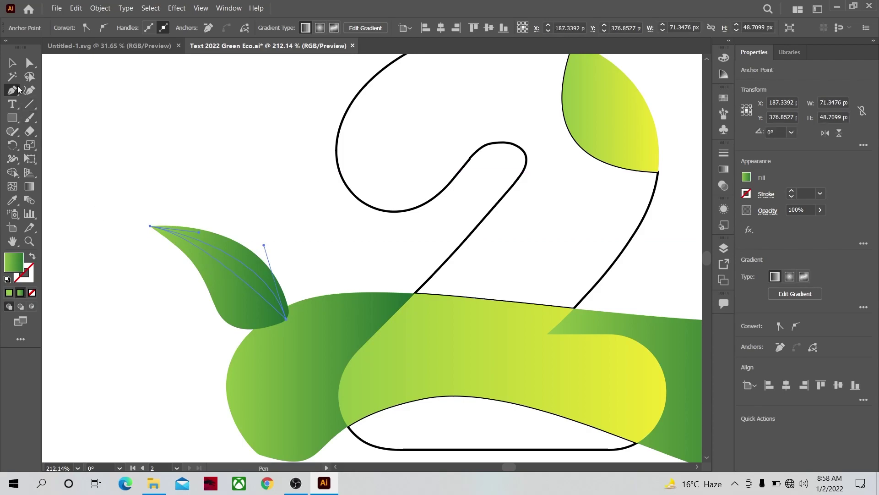
pyautogui.click(15, 66)
pyautogui.click(175, 142)
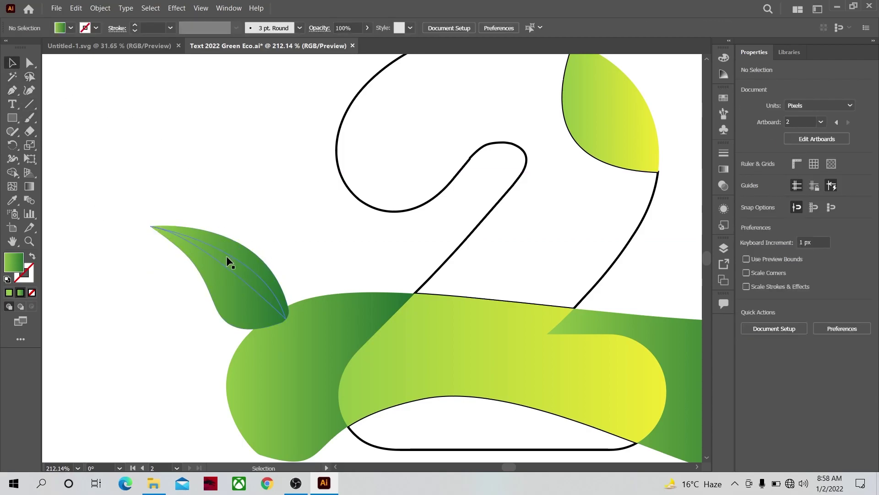
# - Fill the leaf's vein shape with white
pyautogui.click(226, 256)
pyautogui.click(71, 28)
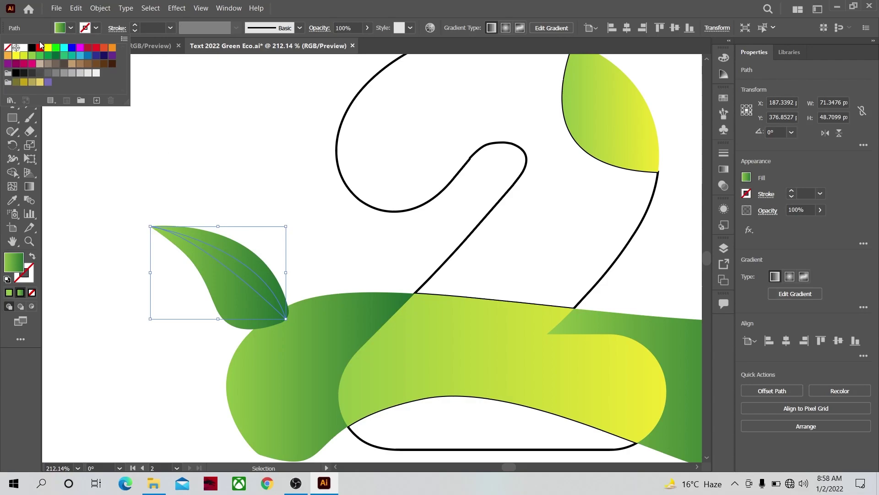
pyautogui.click(23, 48)
pyautogui.click(175, 152)
pyautogui.click(199, 215)
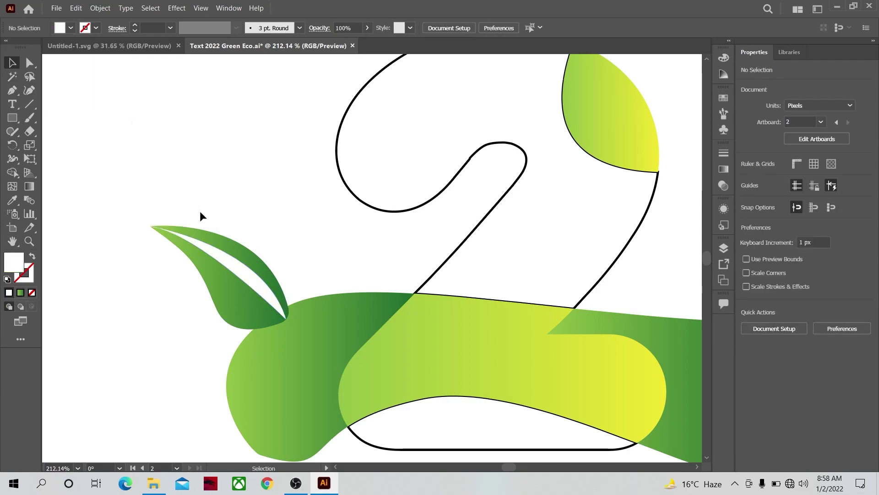
# - Set the white vein shape's opacity to 70%
pyautogui.click(240, 272)
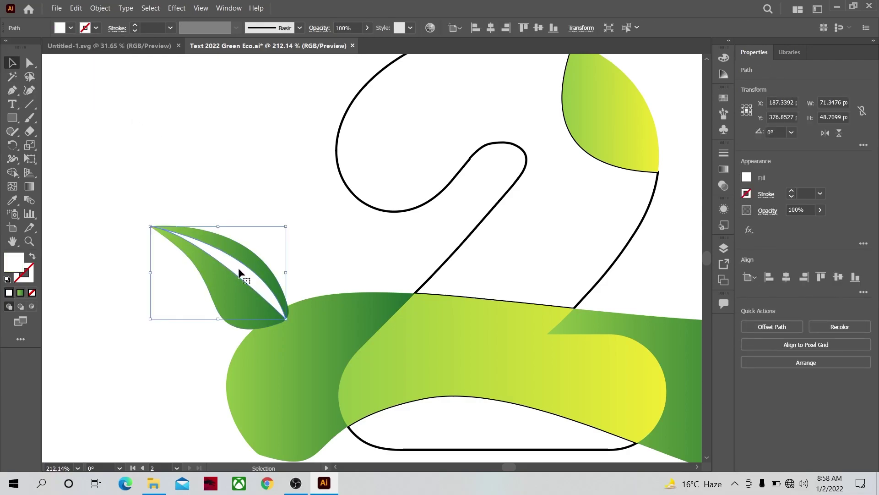
pyautogui.click(800, 209)
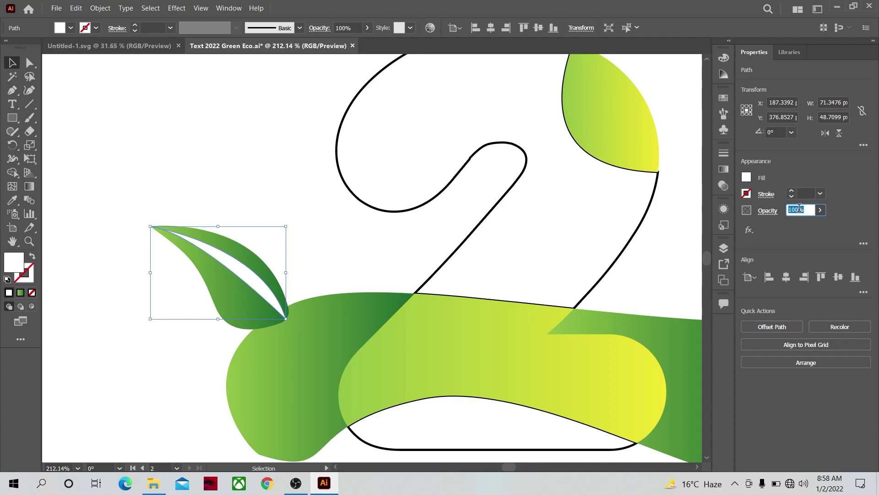
pyautogui.write('70')
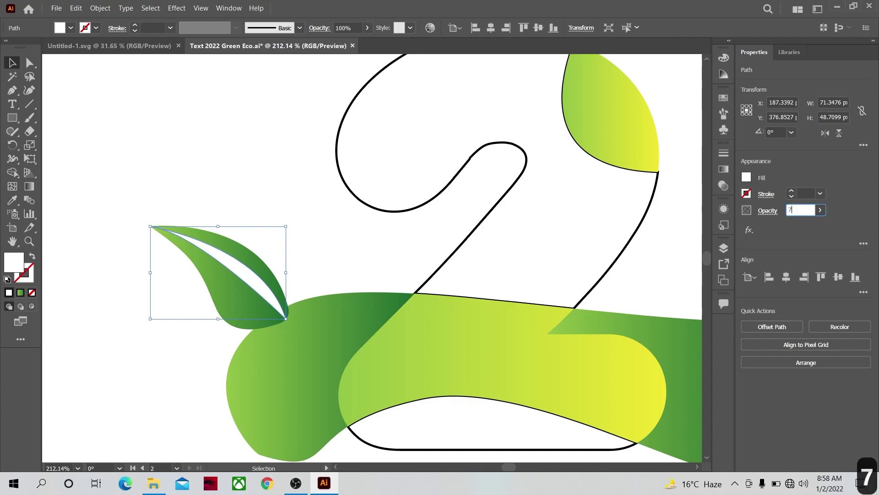
pyautogui.click(791, 224)
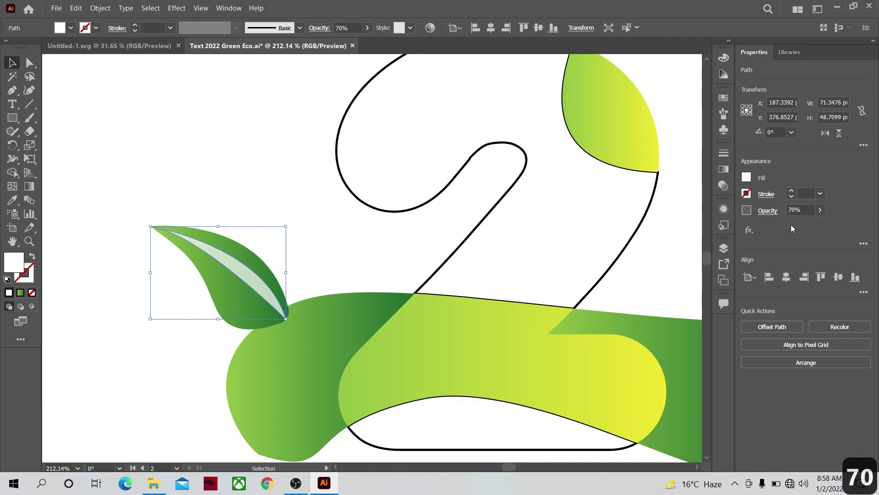
pyautogui.click(193, 163)
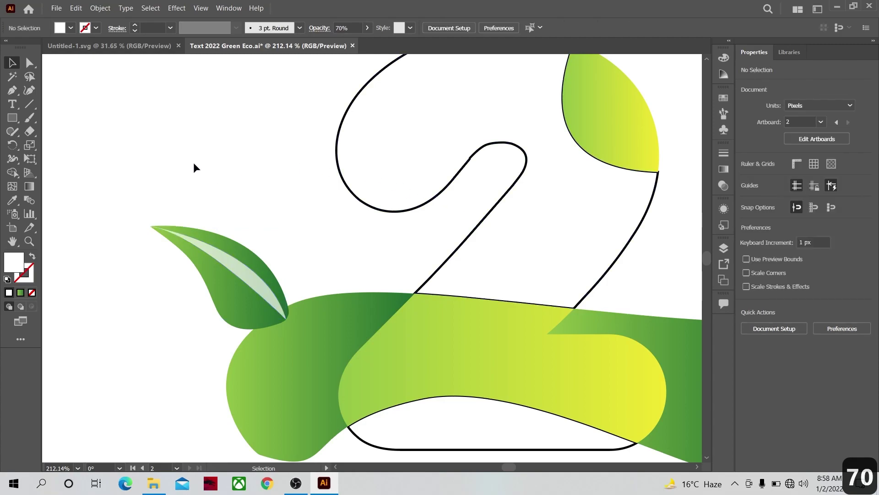
# - Draw a closed teardrop leaf about 32 by 44 px with the Pen tool, between the first leaf and the first numeral 2
pyautogui.click(14, 90)
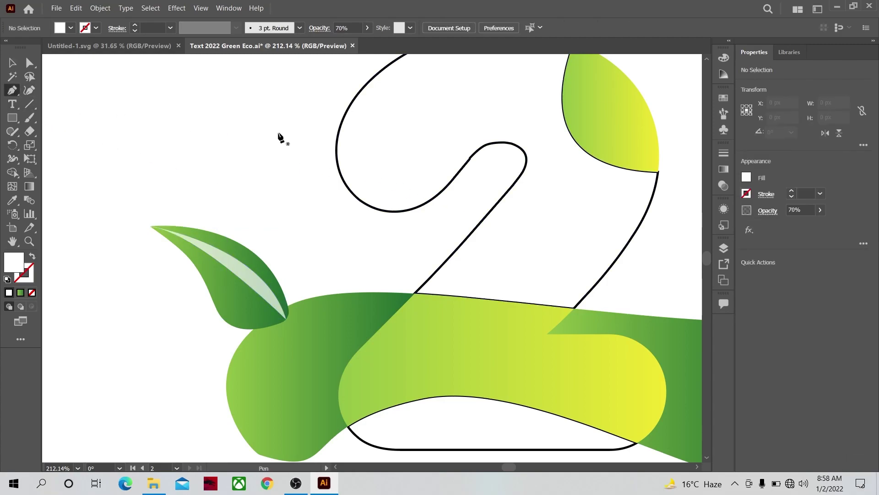
pyautogui.click(313, 104)
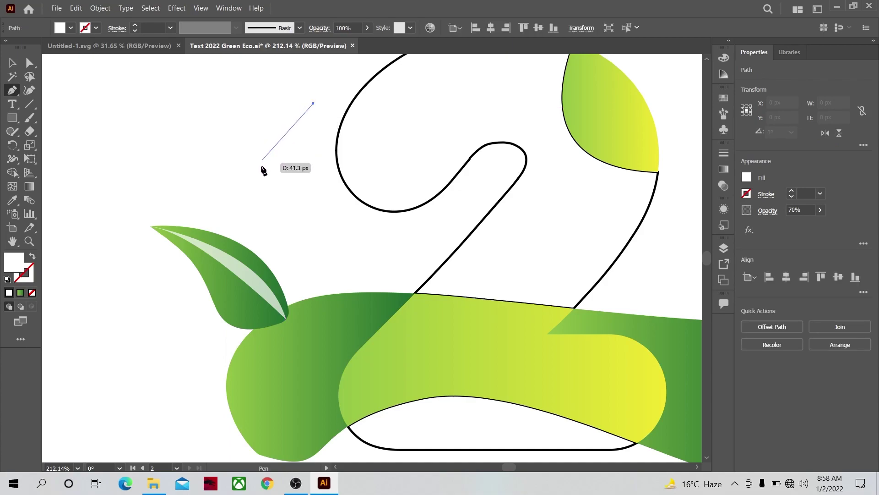
pyautogui.click(260, 185)
pyautogui.moveTo(264, 199); pyautogui.dragTo(287, 235)
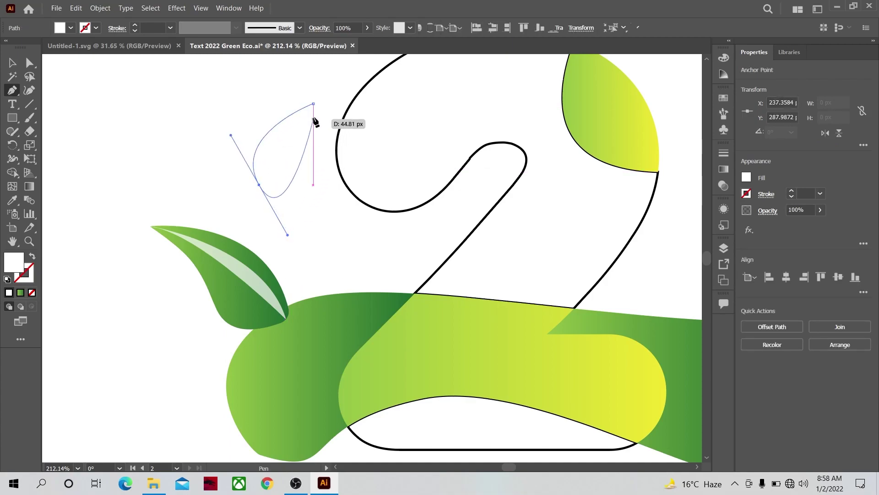
pyautogui.moveTo(313, 104); pyautogui.dragTo(301, 117)
pyautogui.moveTo(288, 235); pyautogui.dragTo(295, 204)
# - Apply the first leaf's green gradient to the new leaf with the Eyedropper, and deselect it
pyautogui.click(12, 200)
pyautogui.click(213, 276)
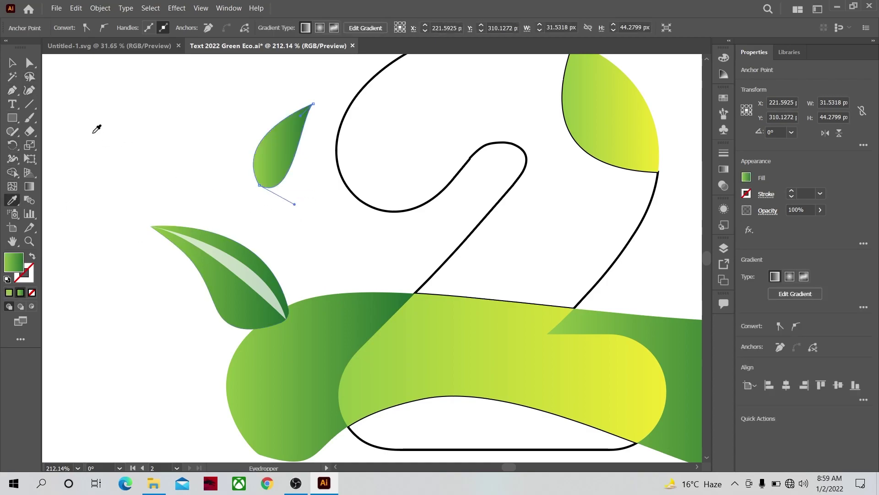
pyautogui.click(13, 63)
pyautogui.click(118, 151)
# - Draw a thin closed vein about 28 by 43 px from the second leaf's base to its tip, bending its edges with the Curvature tool
pyautogui.click(11, 91)
pyautogui.click(260, 185)
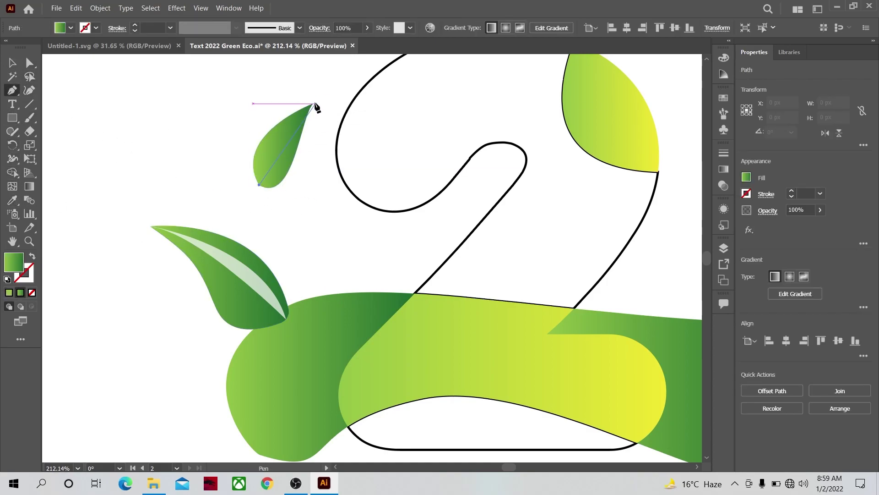
pyautogui.moveTo(314, 104); pyautogui.dragTo(358, 82)
pyautogui.click(314, 103)
pyautogui.moveTo(263, 189); pyautogui.dragTo(259, 213)
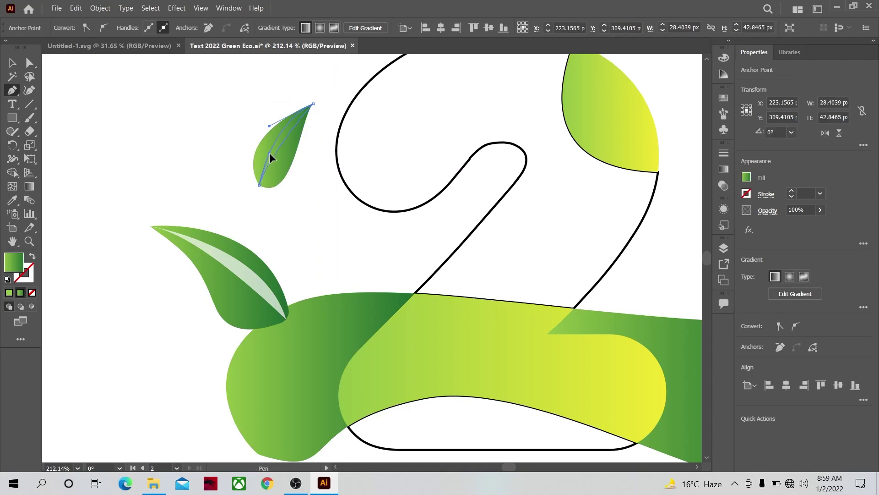
pyautogui.click(29, 91)
pyautogui.moveTo(288, 137); pyautogui.dragTo(285, 135)
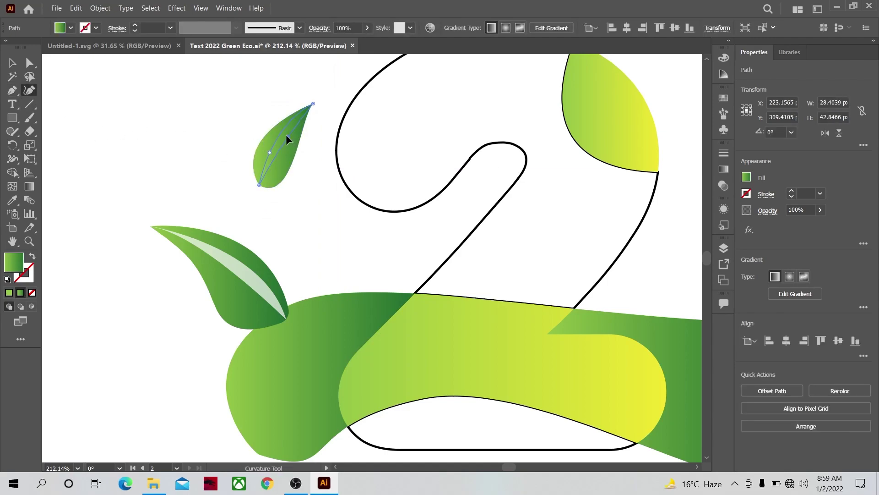
pyautogui.click(271, 159)
# - Copy the first leaf's semi-transparent white vein style onto the second leaf's vein with the Eyedropper, and deselect it
pyautogui.press('i')
pyautogui.click(202, 236)
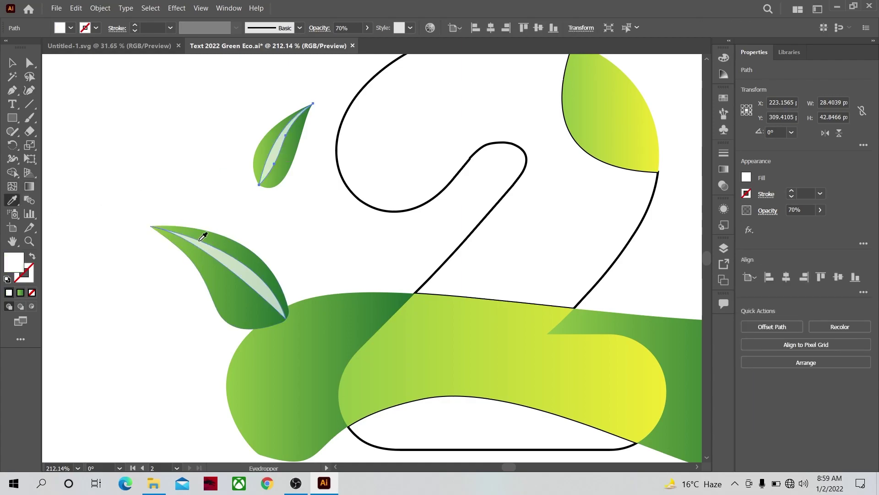
pyautogui.press('v')
pyautogui.click(108, 129)
# - Draw a third leaf about 40 by 32 px with the Pen tool, above the first leaf, and give it the first leaf's green gradient
pyautogui.click(12, 91)
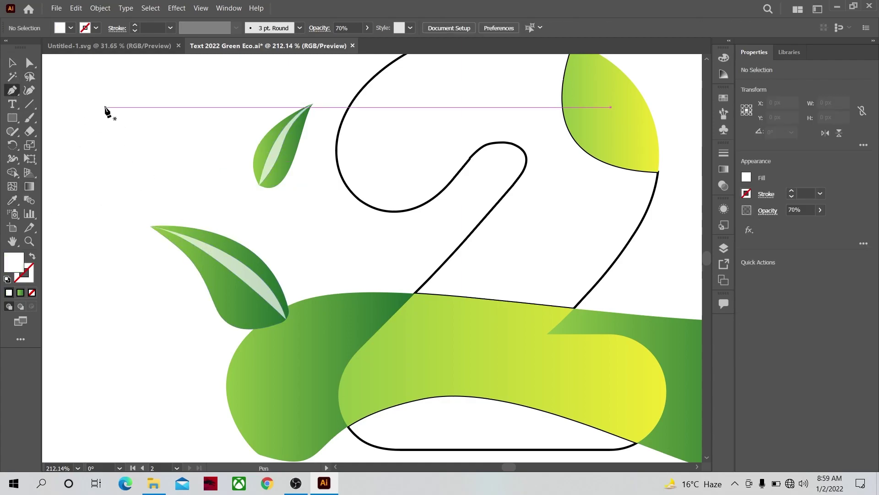
pyautogui.click(95, 98)
pyautogui.moveTo(170, 152); pyautogui.dragTo(159, 197)
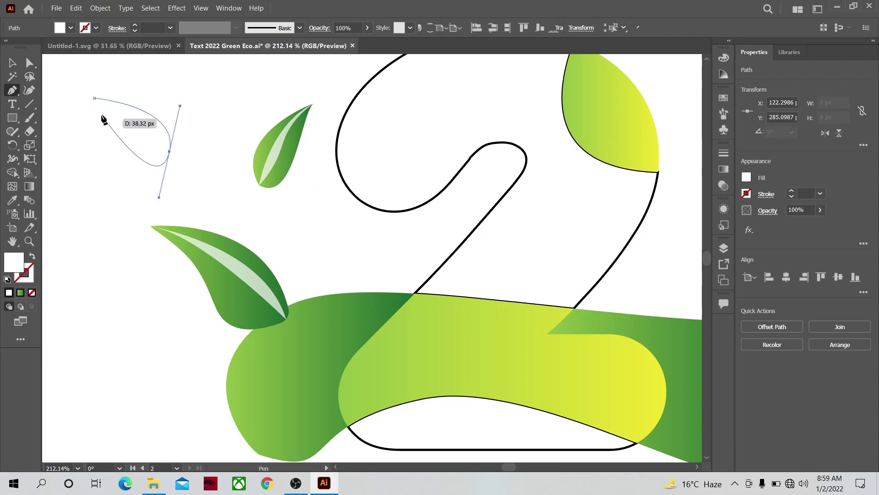
pyautogui.click(95, 98)
pyautogui.moveTo(90, 102); pyautogui.dragTo(73, 91)
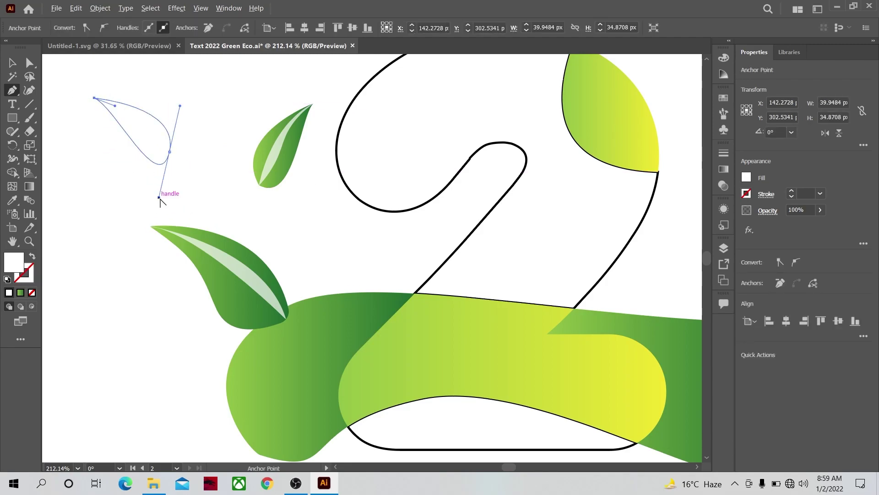
pyautogui.moveTo(160, 198); pyautogui.dragTo(148, 185)
pyautogui.press('i')
pyautogui.click(191, 251)
# - Draw a thin curved vein about 39 by 28 px inside the third leaf with the Pen tool, from tip to base
pyautogui.press('p')
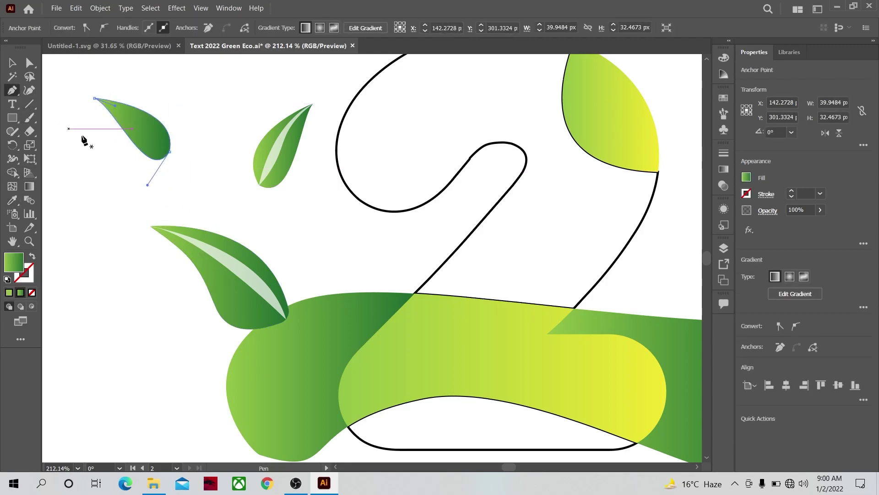
pyautogui.keyDown('ctrl'); pyautogui.click(82, 137); pyautogui.keyUp('ctrl')
pyautogui.click(95, 98)
pyautogui.moveTo(169, 152); pyautogui.dragTo(179, 187)
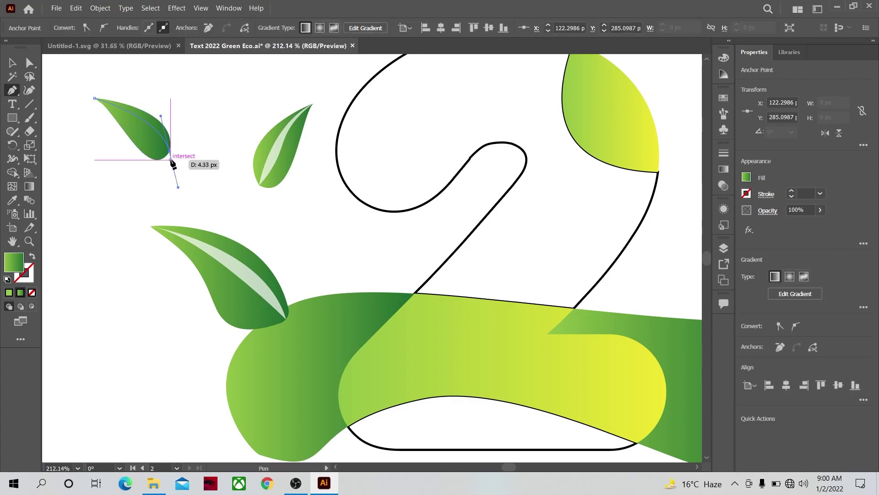
pyautogui.click(169, 151)
pyautogui.moveTo(94, 98); pyautogui.dragTo(79, 93)
# - Copy the first leaf's semi-transparent white vein style onto the third leaf's vein with the Eyedropper, and deselect it
pyautogui.click(13, 200)
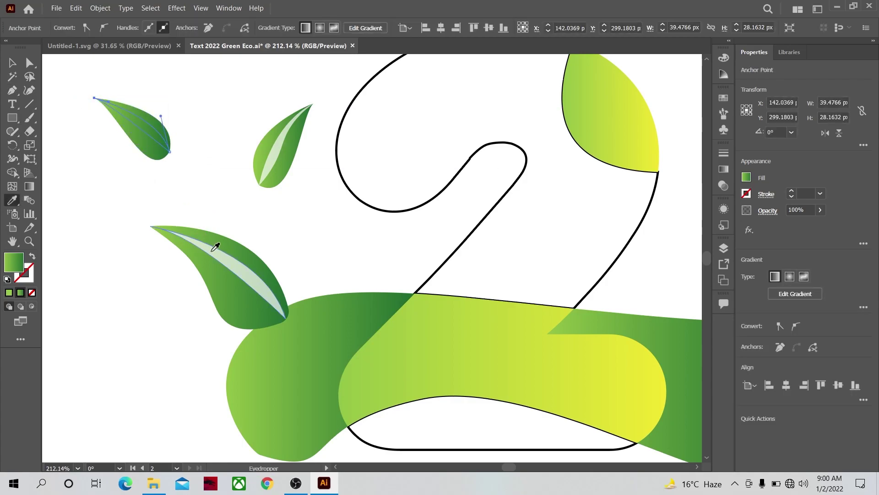
pyautogui.click(215, 247)
pyautogui.press('v')
pyautogui.click(176, 173)
# - Draw a small closed leaf about 20 by 25 px with the Pen tool, above the other leaves beside the first 2
pyautogui.click(12, 90)
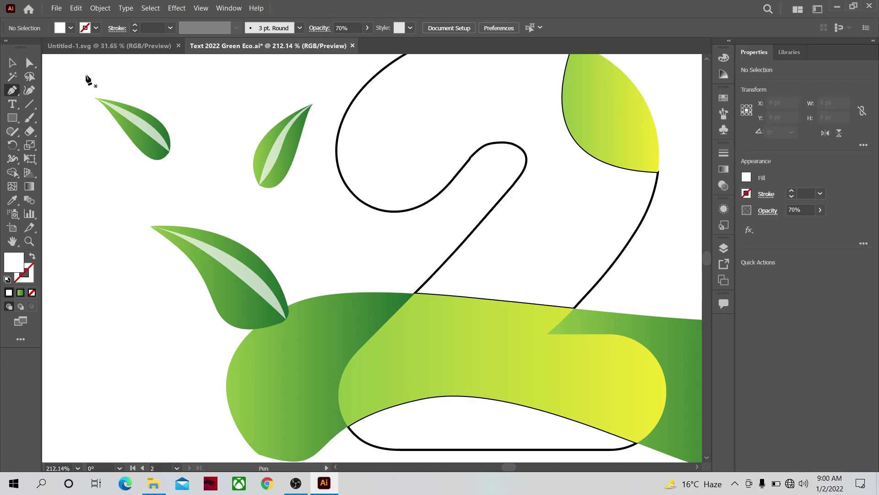
pyautogui.scroll(3, 165, 96)
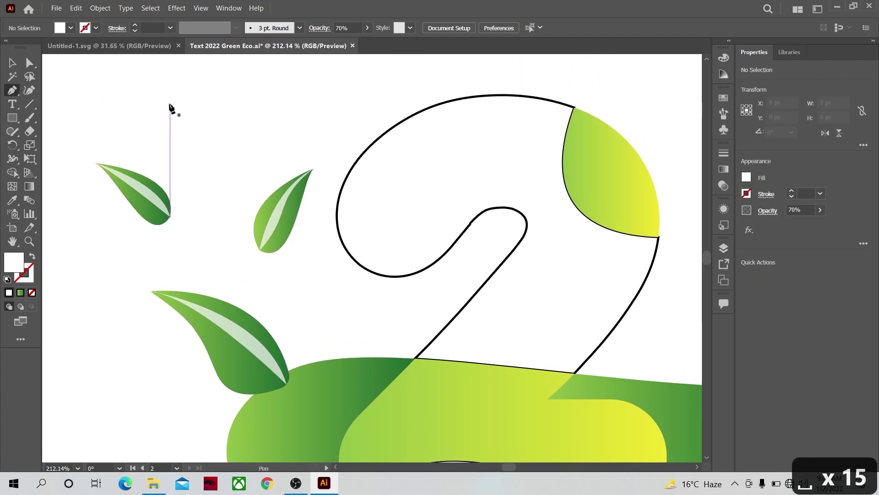
pyautogui.click(169, 103)
pyautogui.moveTo(206, 144); pyautogui.dragTo(196, 163)
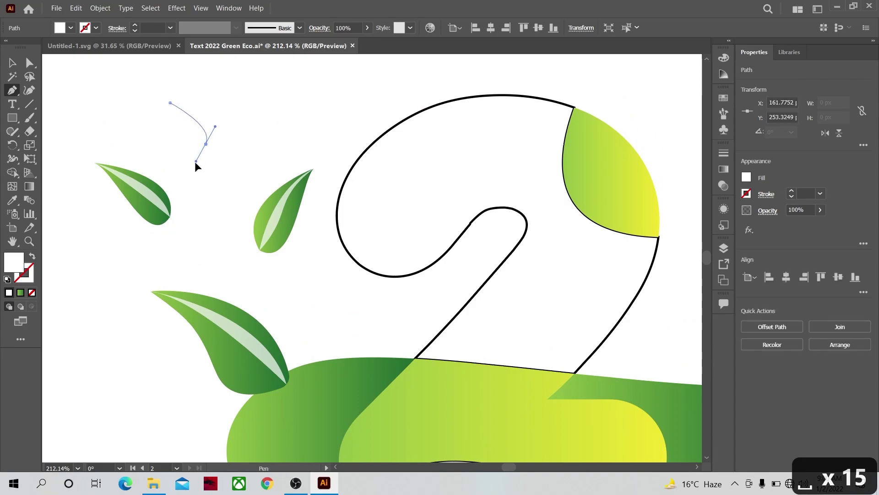
pyautogui.moveTo(170, 102)
pyautogui.mouseDown()
pyautogui.moveTo(170, 113)
pyautogui.moveTo(167, 102)
pyautogui.moveTo(147, 97)
pyautogui.moveTo(158, 97)
pyautogui.mouseUp()
# - Apply the third leaf's green gradient to the small top leaf with the Eyedropper, and deselect it
pyautogui.click(16, 201)
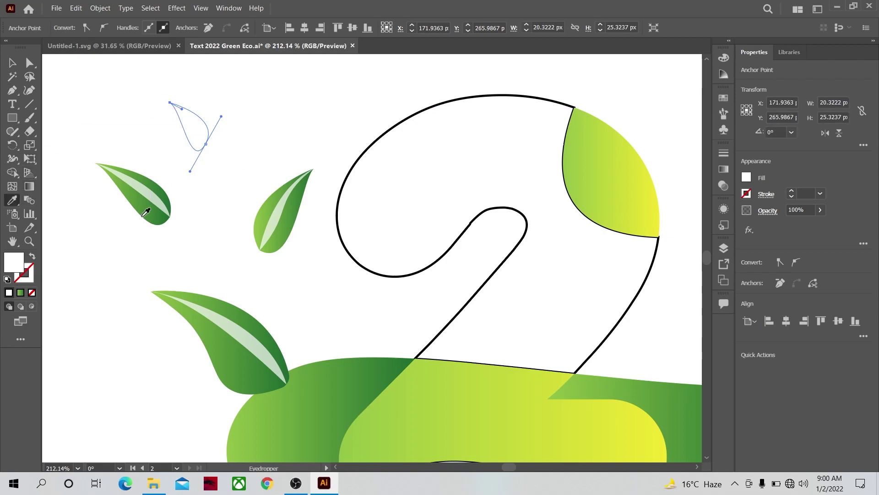
pyautogui.click(142, 217)
pyautogui.click(13, 63)
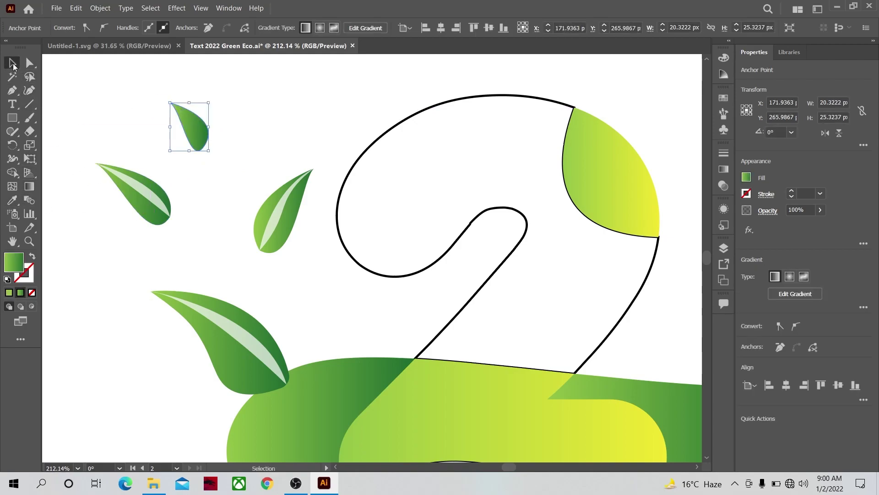
pyautogui.click(107, 116)
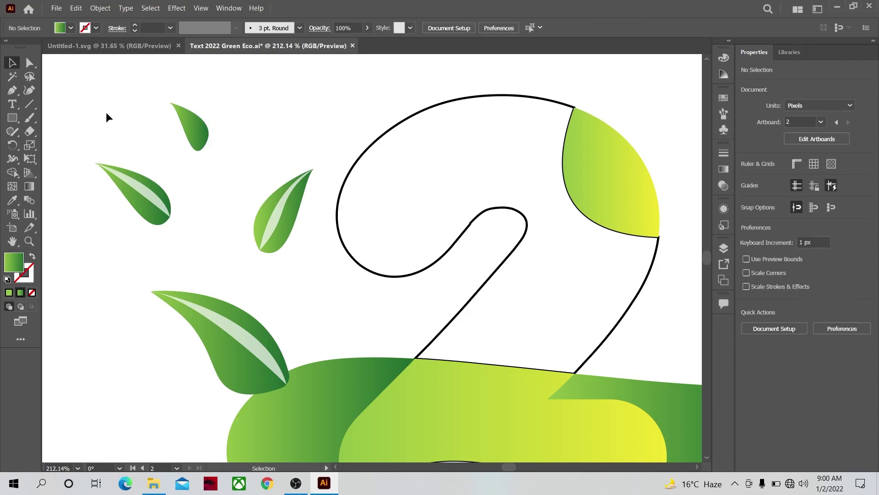
# - Draw a green gradient leaf about 69 by 41 px with the Pen tool, just right of the last numeral 2
pyautogui.click(35, 244)
pyautogui.moveTo(251, 245); pyautogui.dragTo(187, 243)
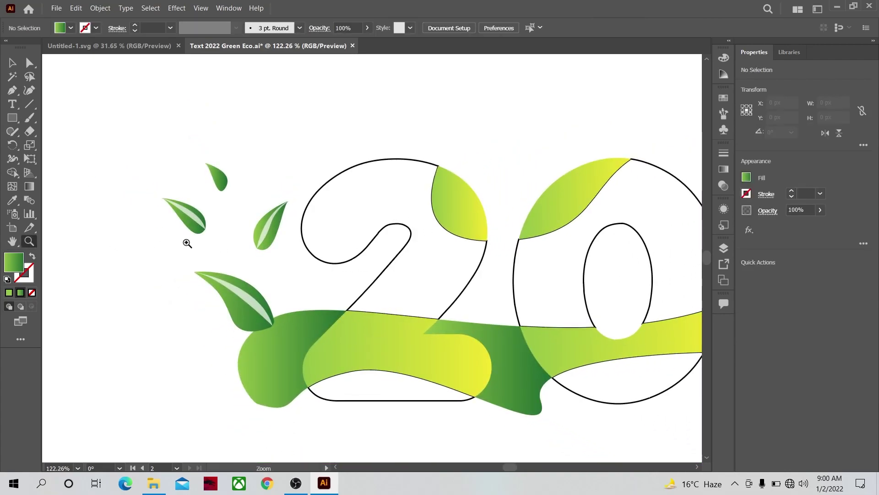
pyautogui.press('space')
pyautogui.moveTo(260, 243); pyautogui.dragTo(175, 202)
pyautogui.moveTo(248, 213); pyautogui.dragTo(224, 212)
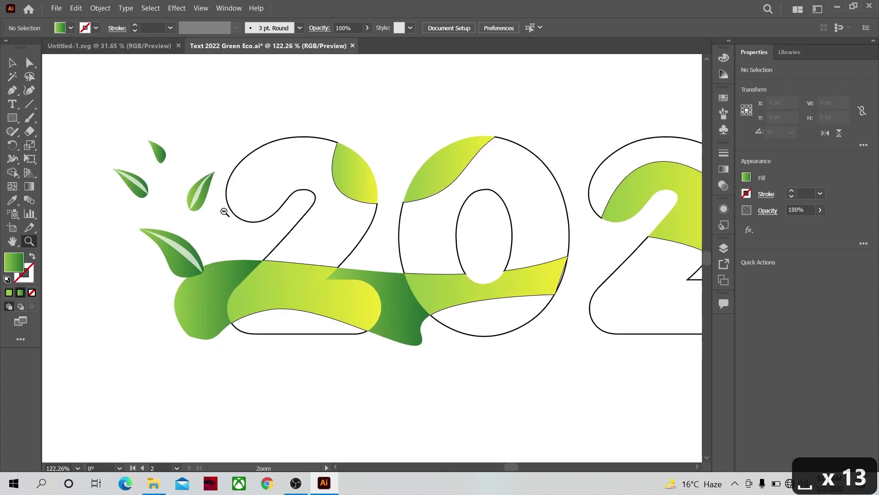
pyautogui.press('space')
pyautogui.moveTo(329, 218); pyautogui.dragTo(210, 204)
pyautogui.moveTo(379, 218); pyautogui.dragTo(176, 210)
pyautogui.press('space')
pyautogui.moveTo(434, 221); pyautogui.dragTo(306, 218)
pyautogui.moveTo(368, 219); pyautogui.dragTo(493, 208)
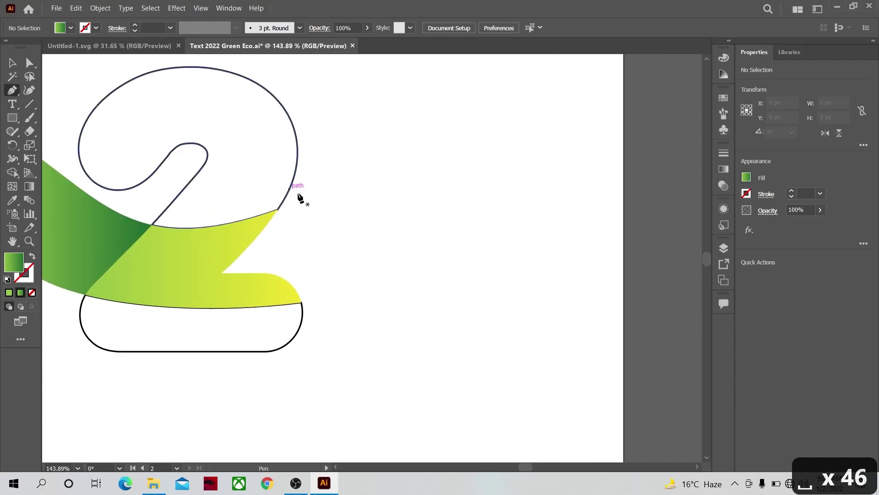
pyautogui.click(407, 198)
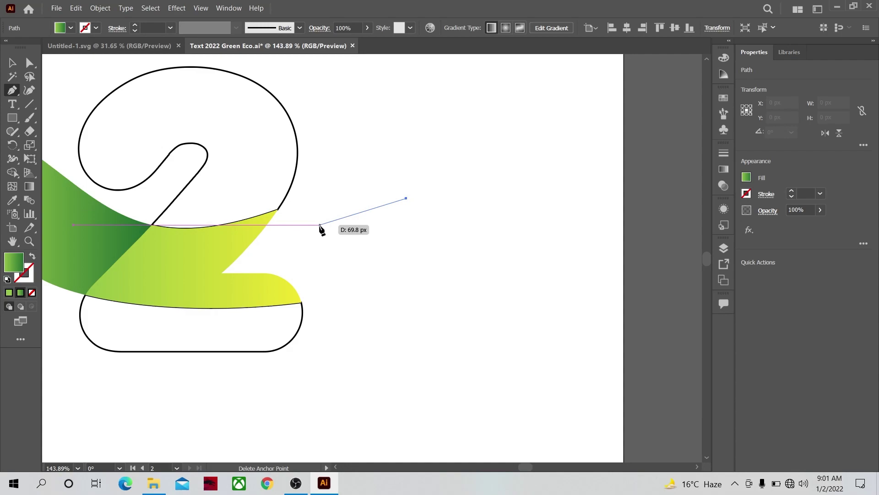
pyautogui.moveTo(319, 231); pyautogui.dragTo(334, 281)
pyautogui.moveTo(406, 198); pyautogui.dragTo(414, 195)
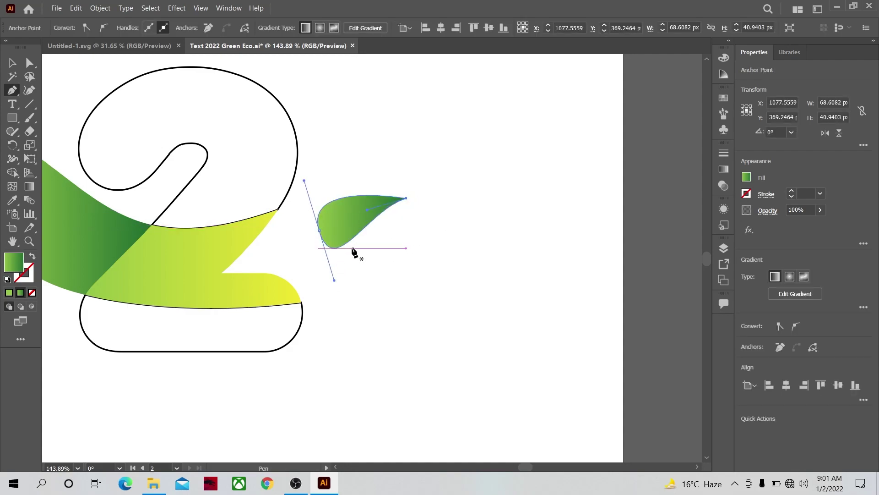
# - Draw a thin curved vein inside the leaf beside the last 2 with the Pen tool, from tip to base
pyautogui.keyDown('ctrl'); pyautogui.click(324, 148); pyautogui.keyUp('ctrl')
pyautogui.click(405, 198)
pyautogui.moveTo(319, 231); pyautogui.dragTo(310, 263)
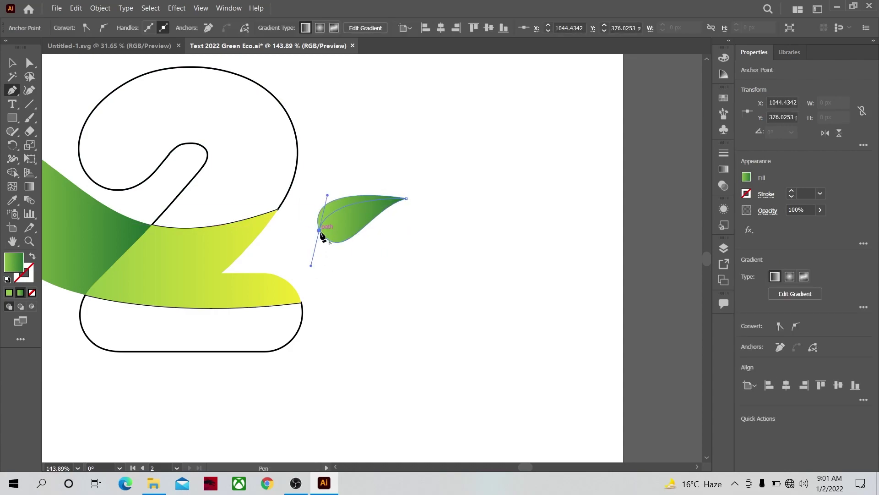
pyautogui.click(320, 231)
pyautogui.moveTo(440, 200); pyautogui.dragTo(440, 199)
# - Draw two small leaves above the large leaf beside the last 2: one about 14 by 19 px, and one about 29 px long farther right
pyautogui.moveTo(332, 149); pyautogui.dragTo(328, 233)
pyautogui.click(319, 200)
pyautogui.click(319, 200)
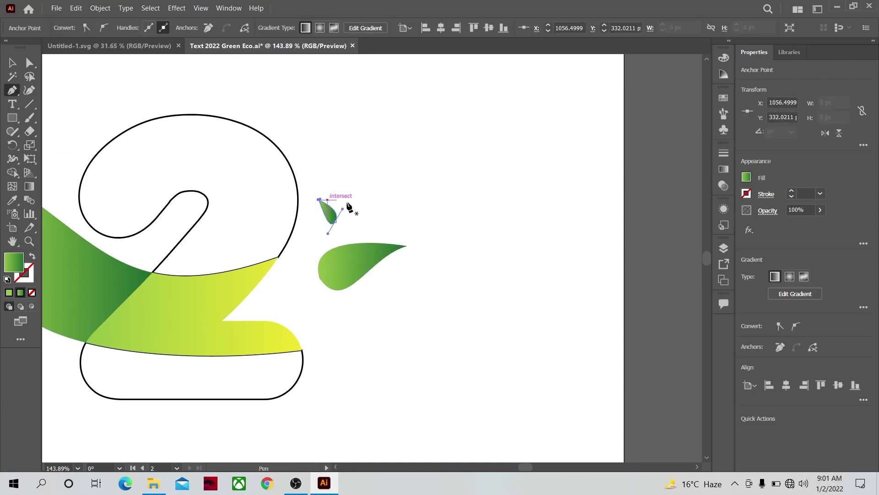
pyautogui.click(452, 199)
pyautogui.moveTo(416, 212); pyautogui.dragTo(418, 230)
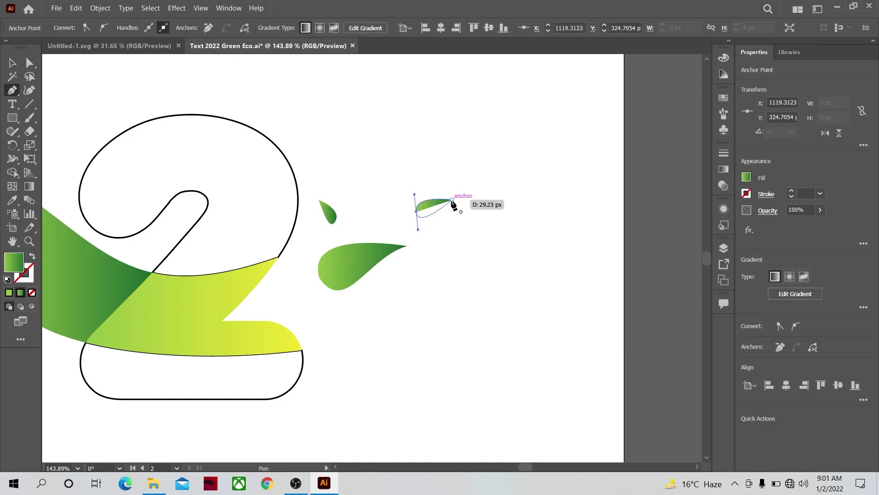
pyautogui.click(452, 199)
# - Draw an upright leaf about 32 by 56 px with the Pen tool, above and between the two small leaves, and adjust its curve
pyautogui.click(409, 122)
pyautogui.moveTo(373, 189); pyautogui.dragTo(393, 208)
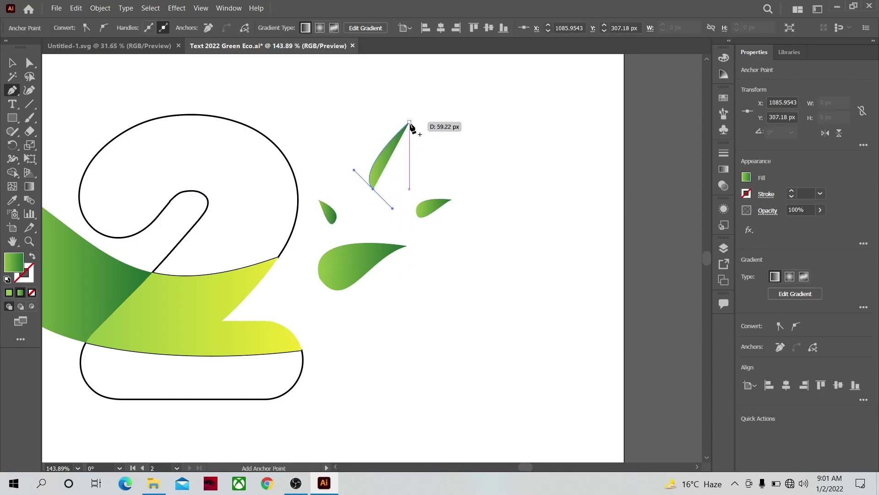
pyautogui.moveTo(409, 122); pyautogui.dragTo(404, 102)
pyautogui.moveTo(394, 213); pyautogui.dragTo(400, 219)
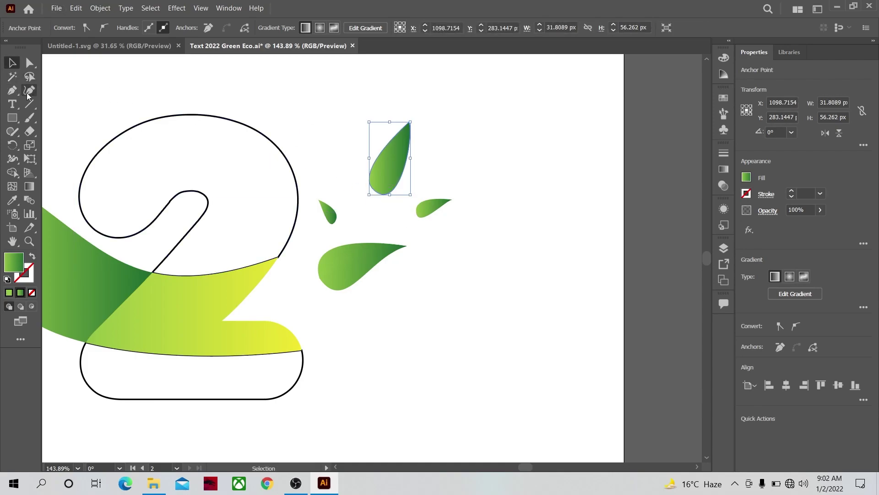
# - Draw another closed leaf with the Pen tool, above and to the left of the upright leaf, and adjust its curve
pyautogui.click(341, 83)
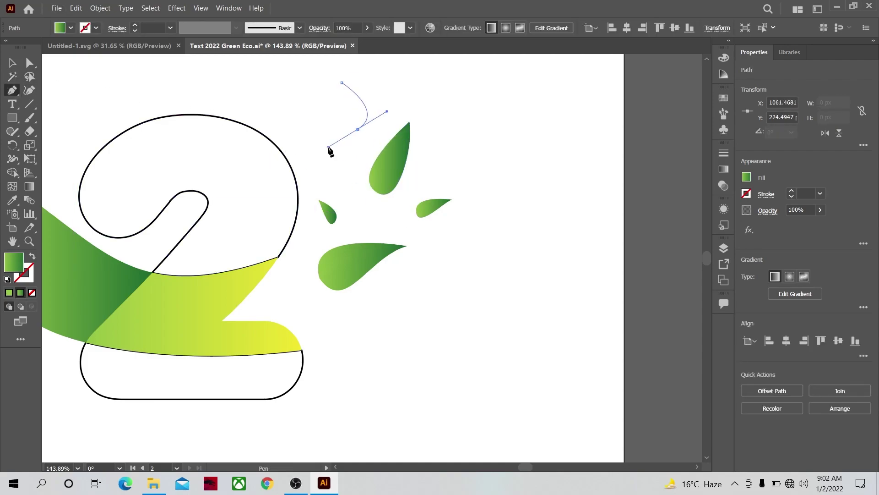
pyautogui.moveTo(342, 83)
pyautogui.mouseDown()
pyautogui.moveTo(324, 74)
pyautogui.moveTo(333, 75)
pyautogui.mouseUp()
pyautogui.moveTo(329, 147); pyautogui.dragTo(344, 146)
# - Draw a thin curved vein about 15 by 36 px inside the topmost leaf, from tip to base
pyautogui.keyDown('ctrl'); pyautogui.click(210, 101); pyautogui.keyUp('ctrl')
pyautogui.click(342, 83)
pyautogui.click(357, 129)
pyautogui.moveTo(330, 70); pyautogui.dragTo(329, 70)
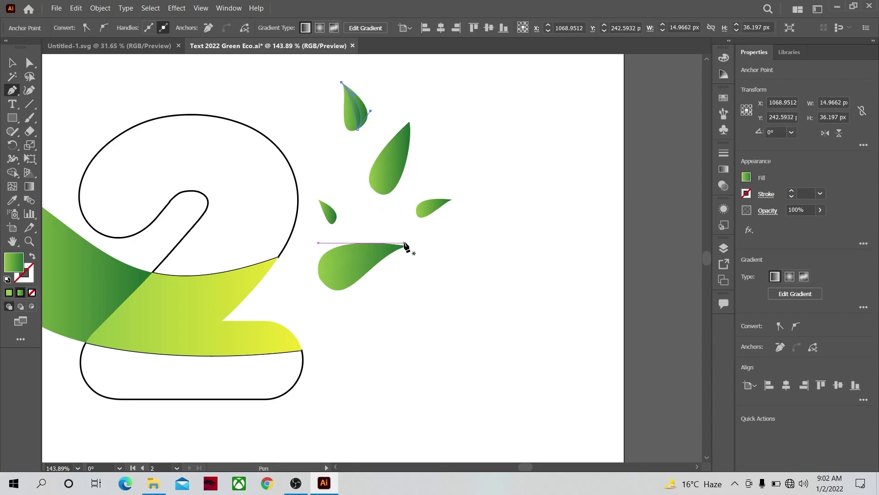
# - Draw a thin curved vein about 25 by 54 px inside the upright leaf, from tip to base
pyautogui.click(410, 122)
pyautogui.moveTo(377, 192); pyautogui.dragTo(377, 197)
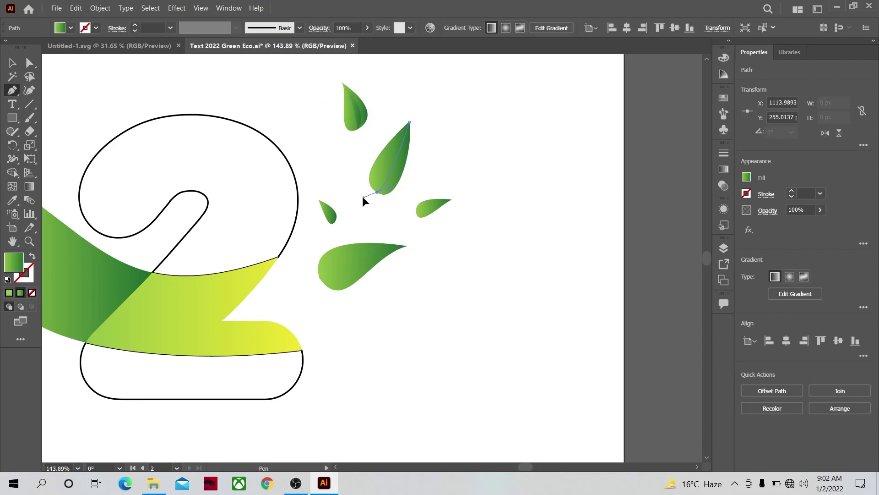
pyautogui.click(409, 122)
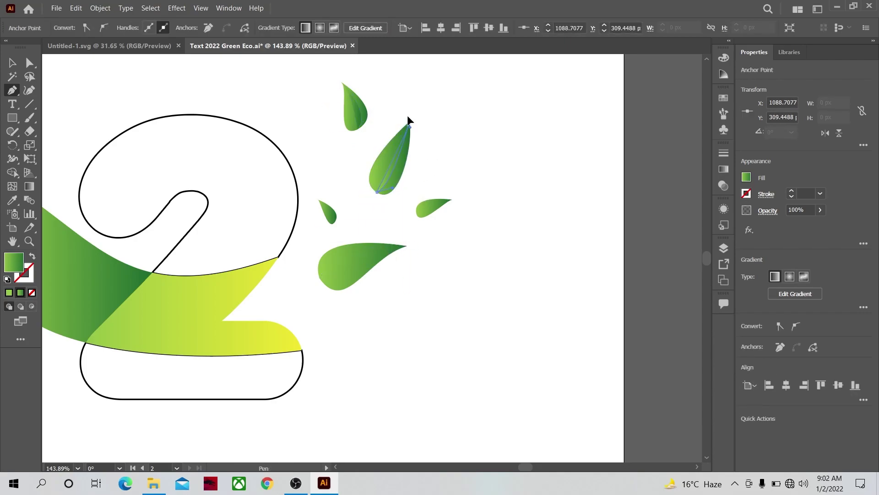
pyautogui.click(30, 241)
pyautogui.moveTo(341, 194); pyautogui.dragTo(259, 195)
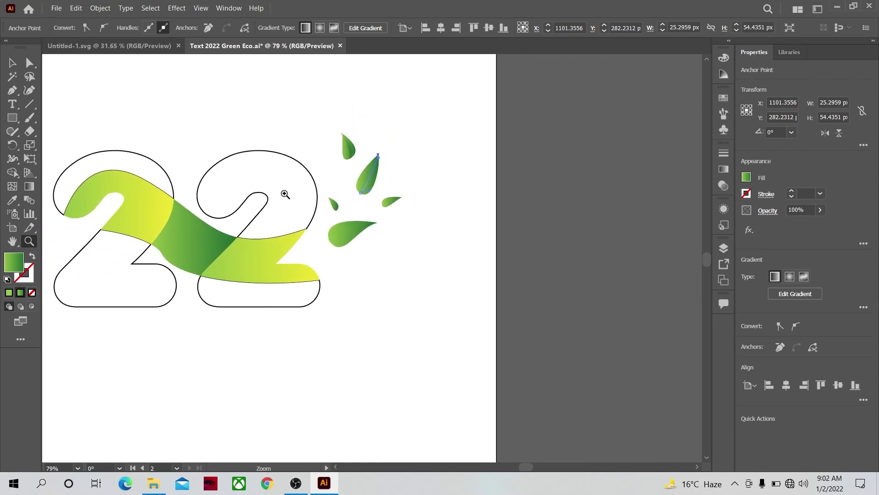
# - Copy the white 70% opacity vein style from the large left leaf to the veins of the three larger right-side leaves with the Eyedropper
pyautogui.moveTo(281, 165); pyautogui.dragTo(534, 187)
pyautogui.click(12, 63)
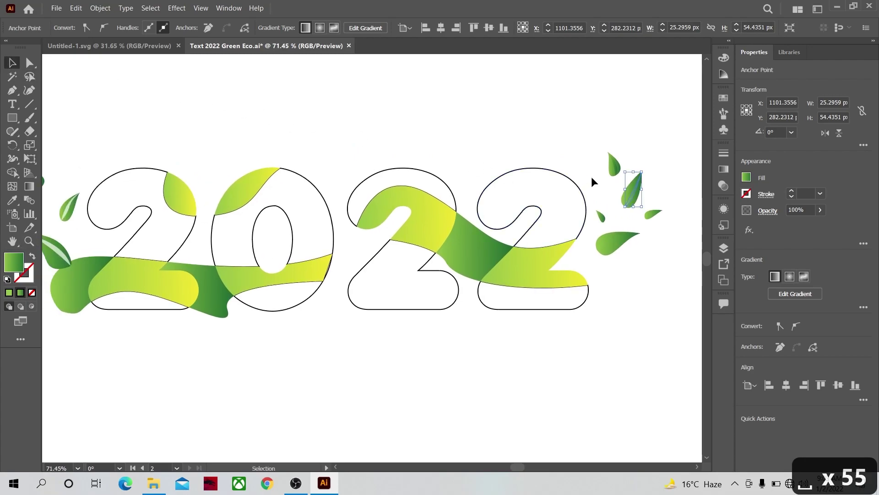
pyautogui.keyDown('shift'); pyautogui.click(615, 170); pyautogui.keyUp('shift')
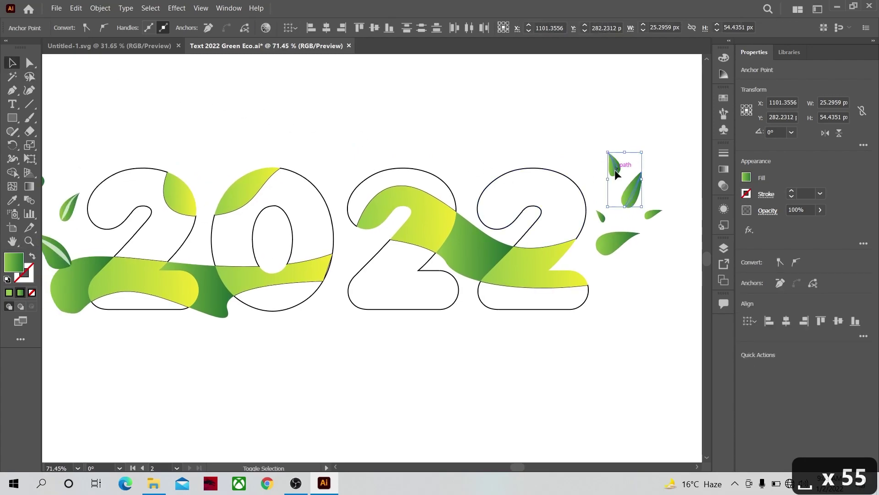
pyautogui.keyDown('shift'); pyautogui.click(612, 246); pyautogui.keyUp('shift')
pyautogui.click(12, 200)
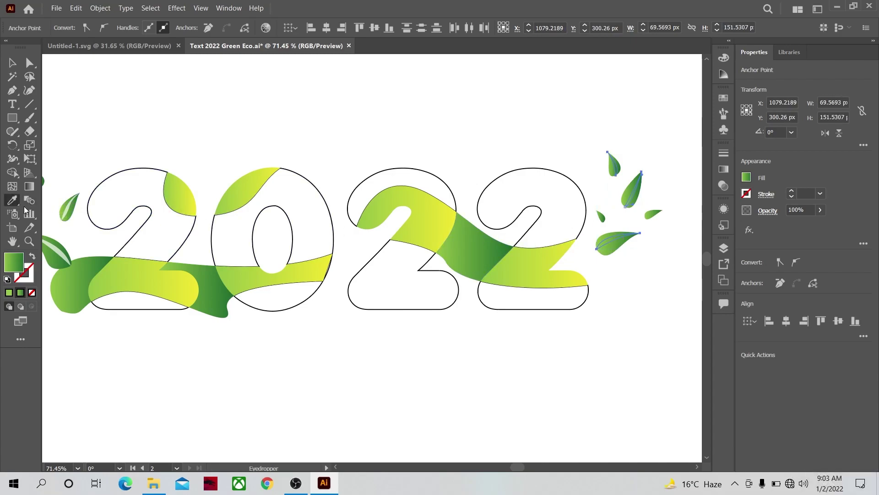
pyautogui.click(56, 246)
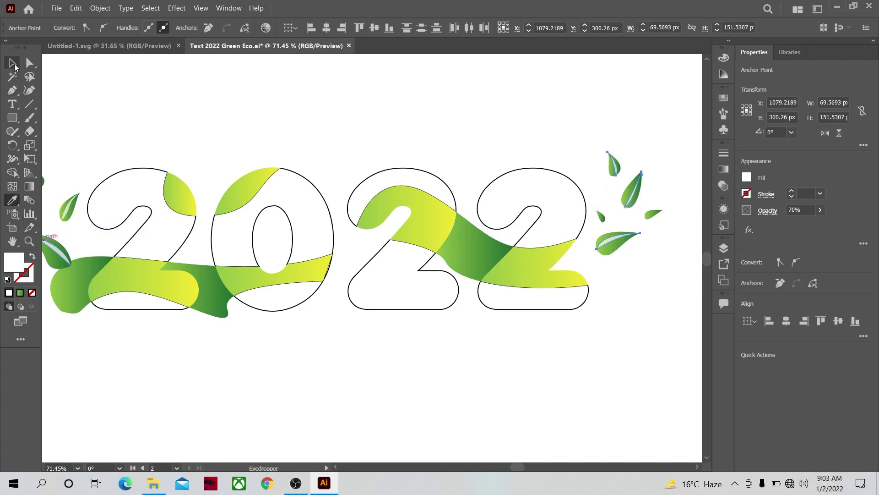
pyautogui.click(14, 66)
pyautogui.click(287, 102)
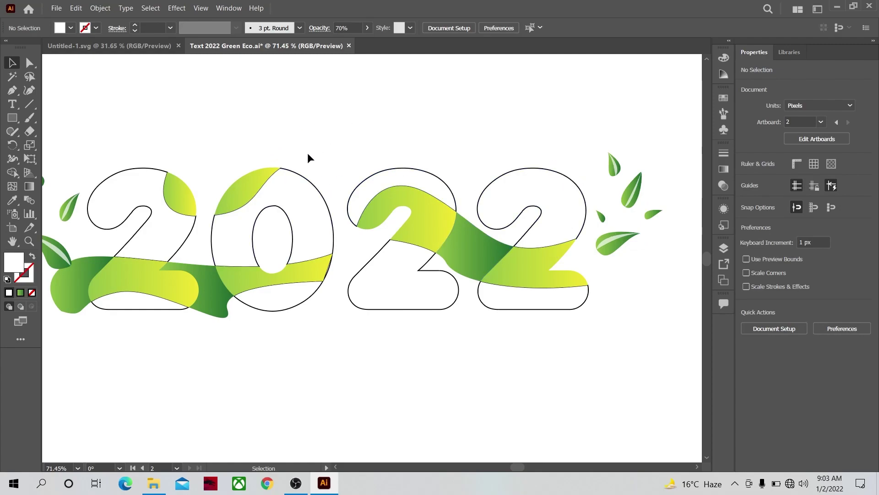
# - Add the text "2022" in black 300 pt Anja Eliane accent and position it just above the outlined numerals
pyautogui.scroll(-5, 307, 154)
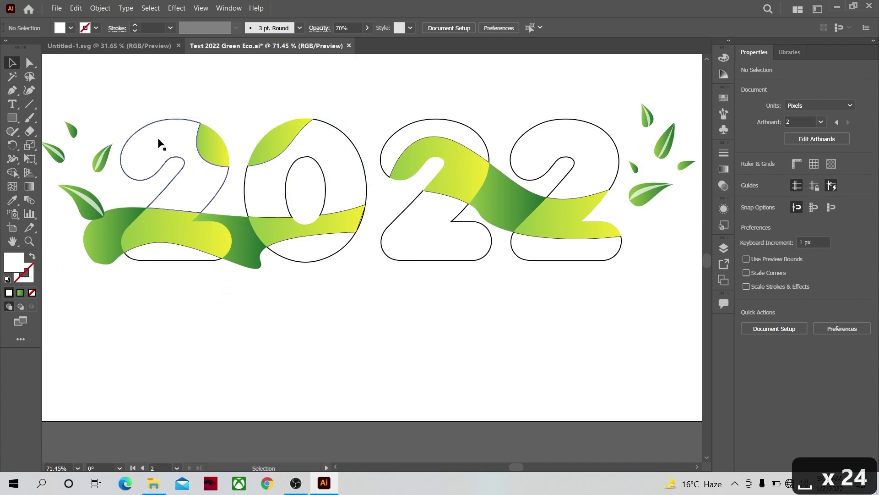
pyautogui.click(36, 242)
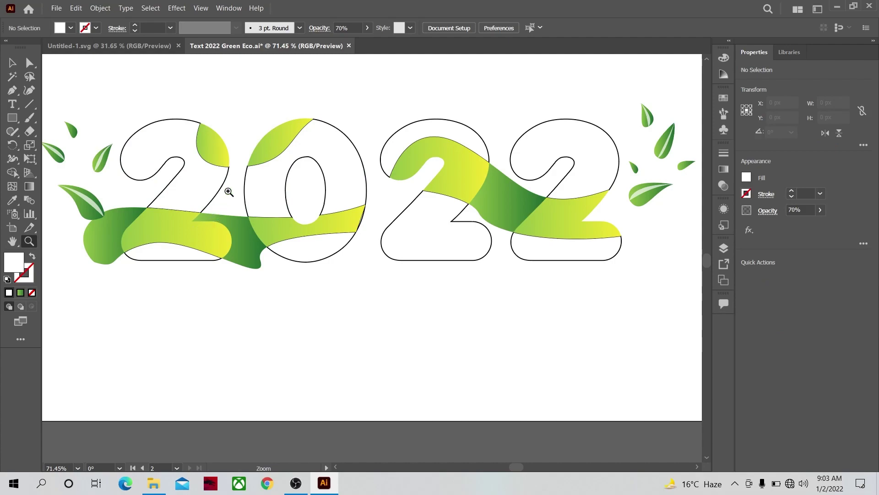
pyautogui.scroll(-5, 228, 191)
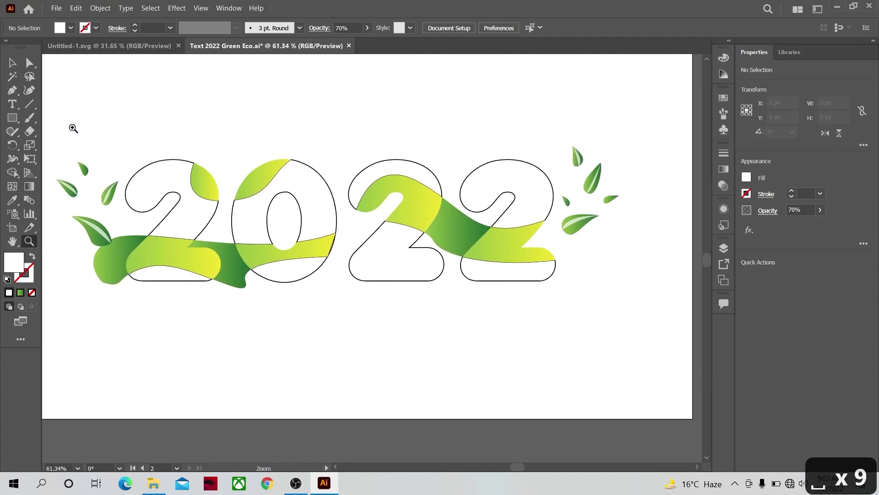
pyautogui.click(12, 104)
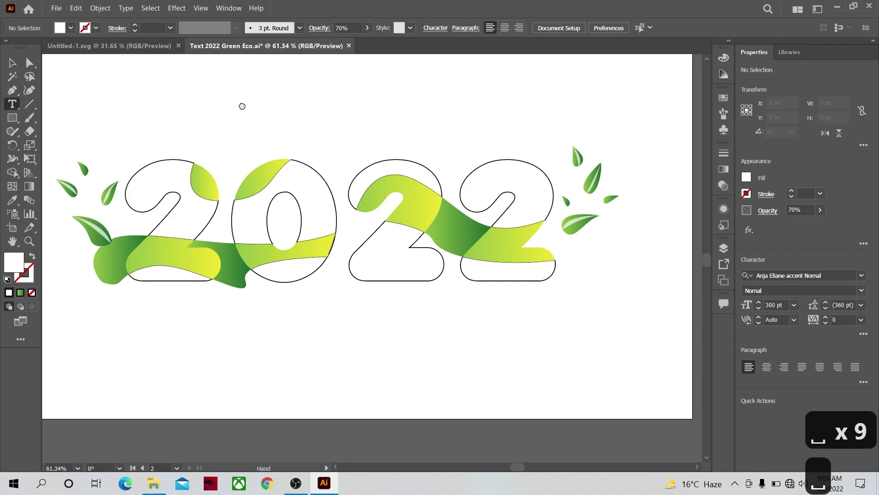
pyautogui.scroll(3, 241, 137)
pyautogui.click(220, 153)
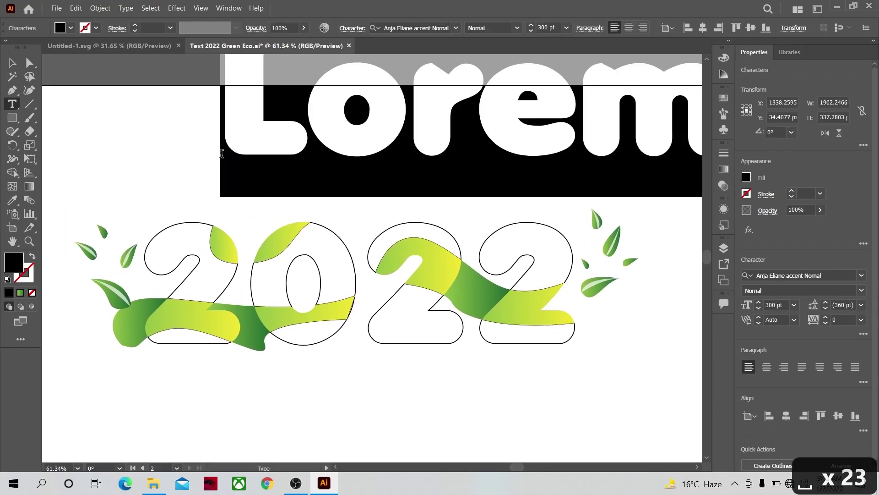
pyautogui.write('2022')
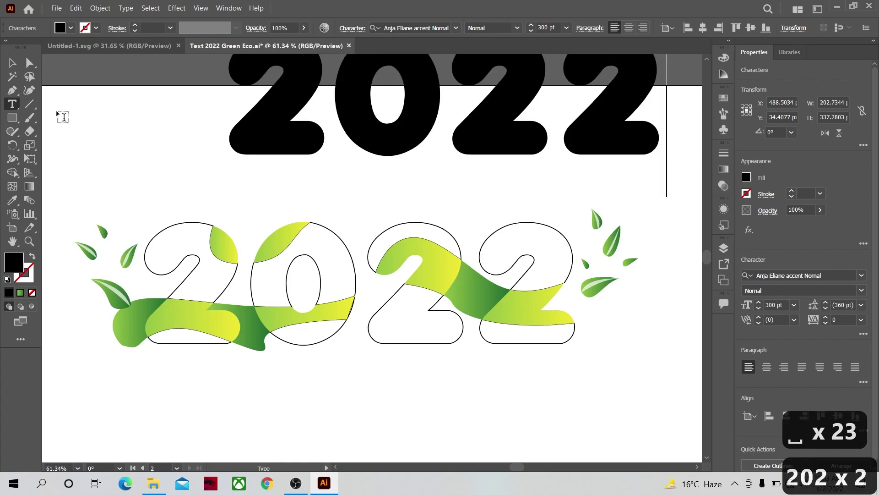
pyautogui.press('Escape')
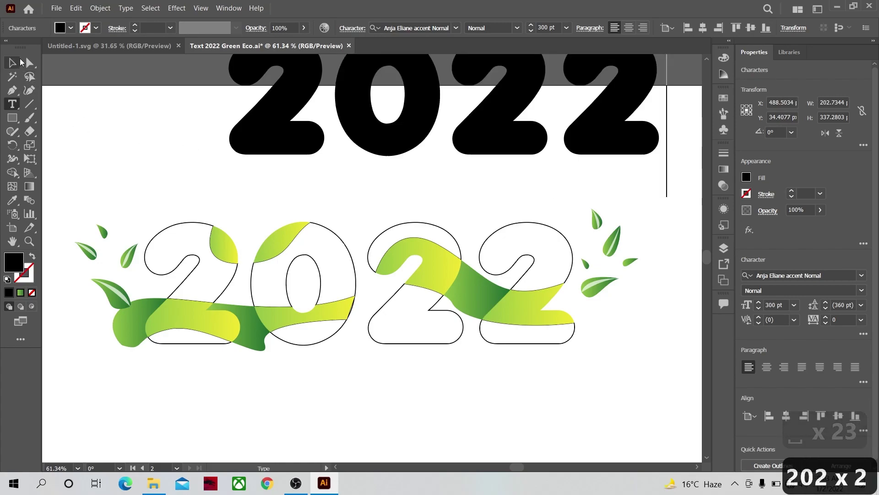
pyautogui.click(196, 155)
pyautogui.moveTo(253, 147); pyautogui.dragTo(145, 191)
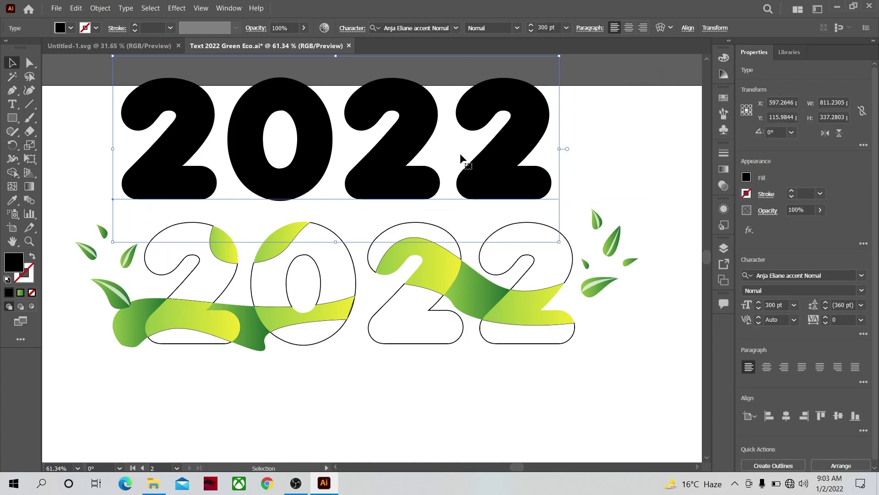
# - Convert the black 2022 text to outlines
pyautogui.rightClick(415, 136)
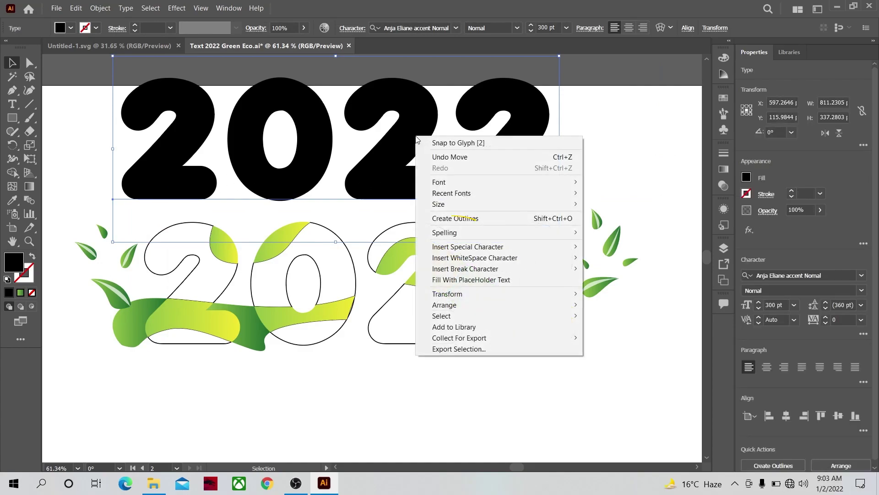
pyautogui.click(457, 219)
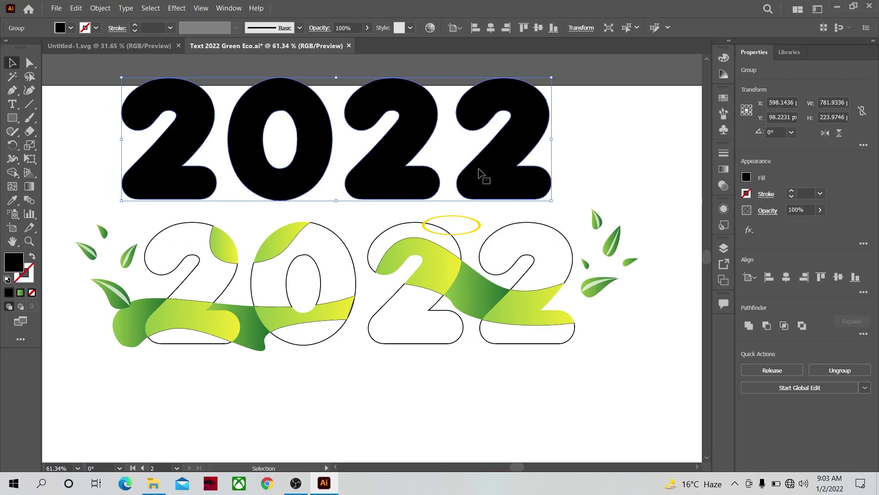
pyautogui.click(591, 128)
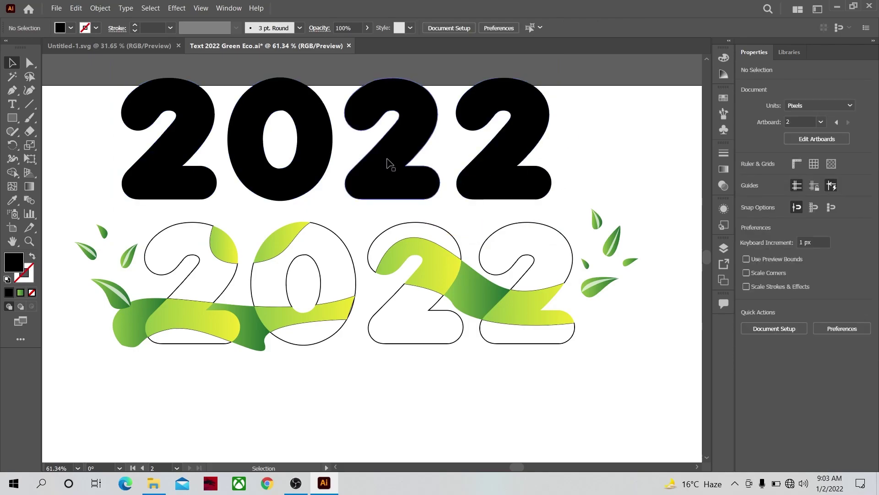
# - Set the black 2022 group's opacity to 20%
pyautogui.click(400, 139)
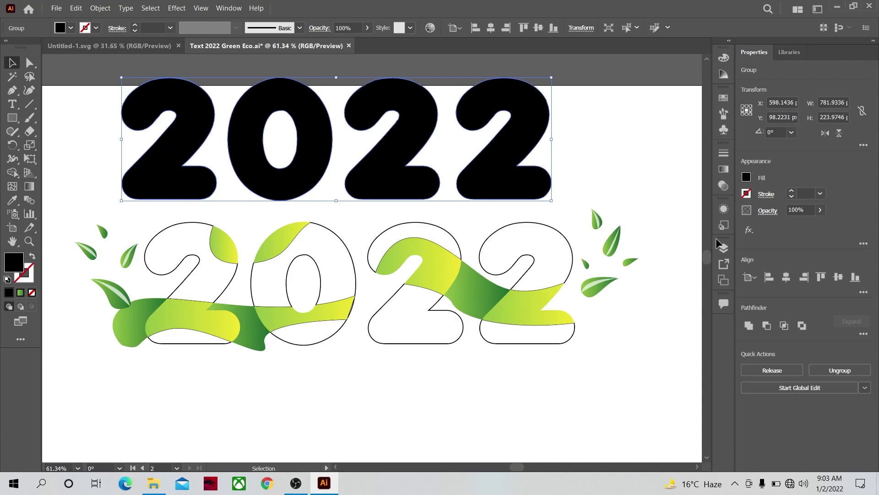
pyautogui.click(810, 210)
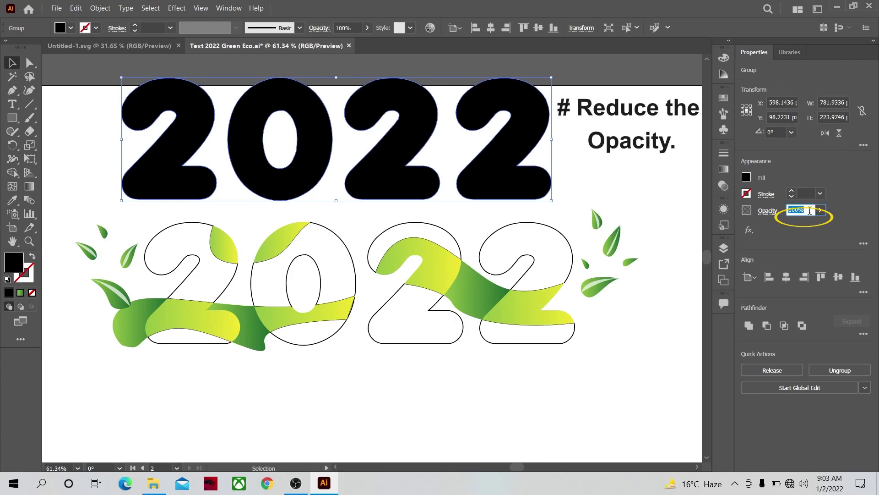
pyautogui.write('20')
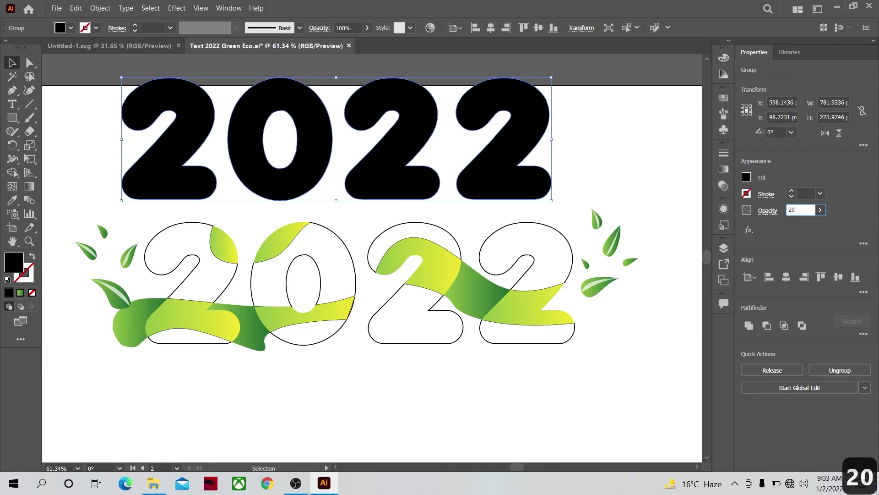
pyautogui.click(614, 153)
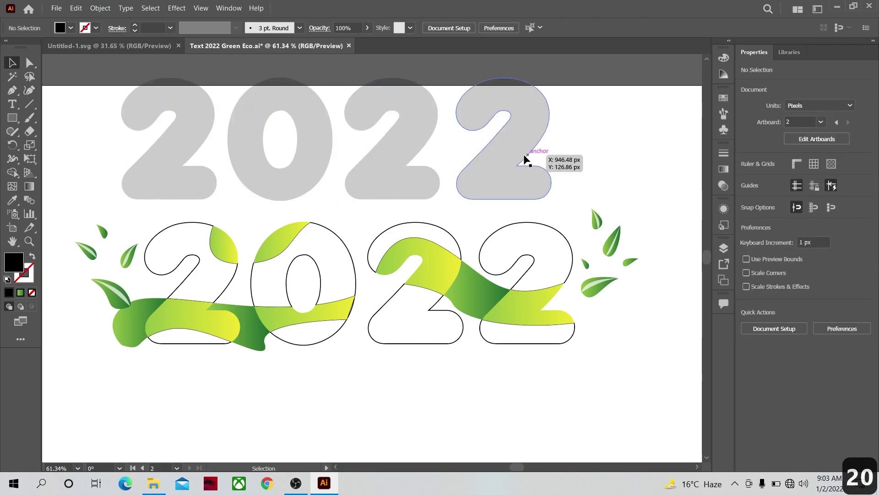
# - Move the translucent 2022 group over the outlined numerals, offset slightly down and to the left as a shadow
pyautogui.click(499, 152)
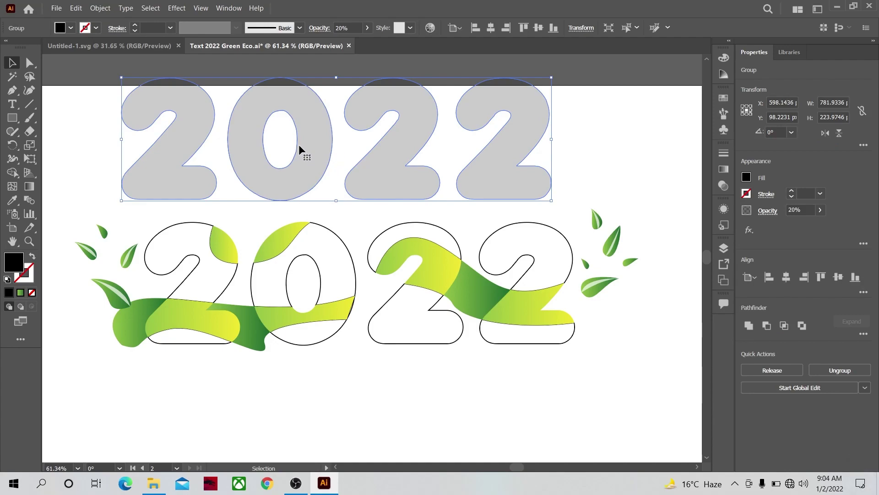
pyautogui.moveTo(299, 144); pyautogui.dragTo(306, 300)
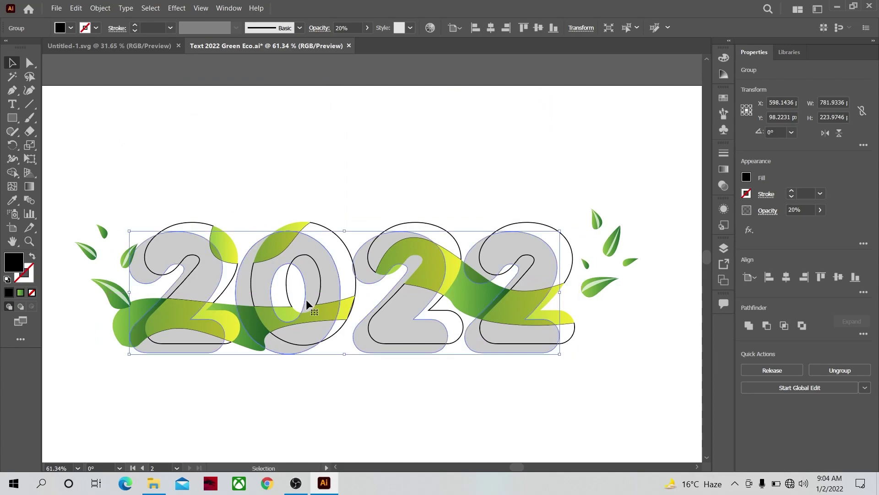
pyautogui.moveTo(297, 347); pyautogui.dragTo(295, 350)
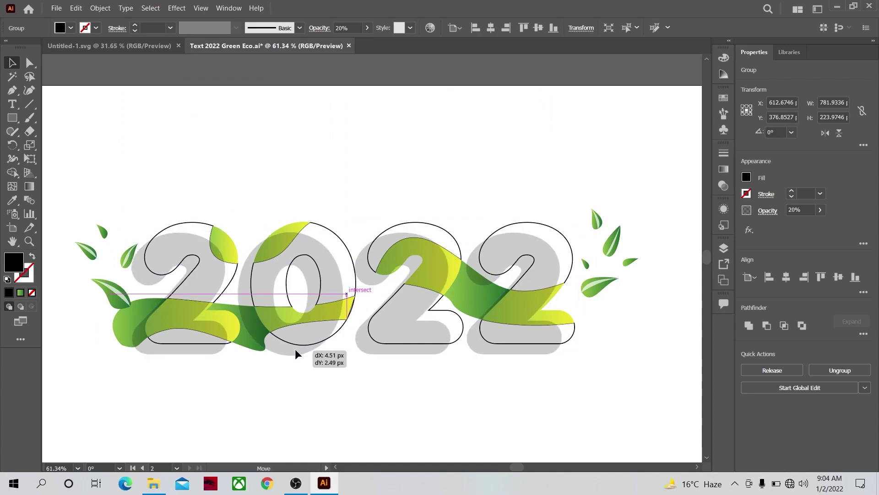
pyautogui.moveTo(295, 349); pyautogui.dragTo(294, 348)
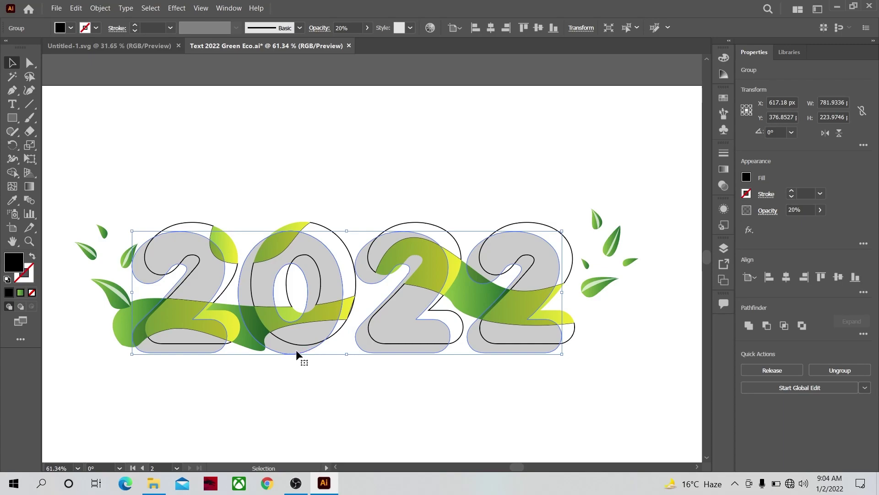
# - Send the translucent 2022 shadow group to the back, behind the numerals and gradient pieces
pyautogui.rightClick(288, 350)
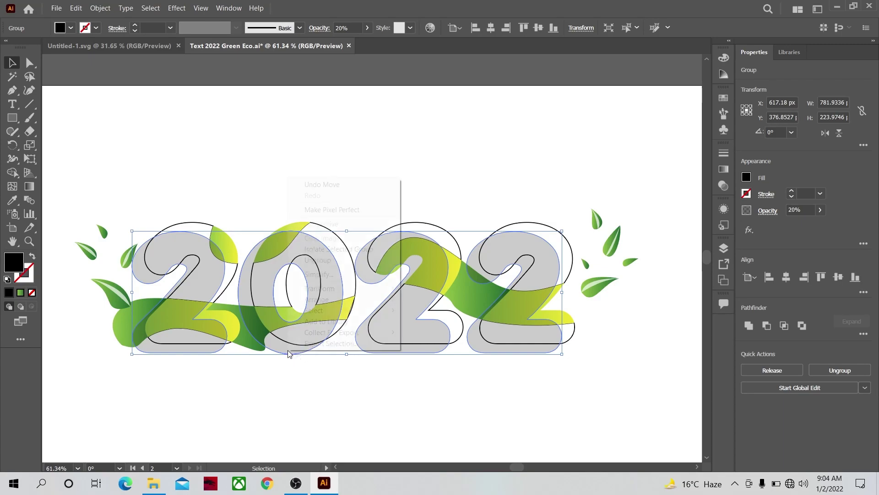
pyautogui.moveTo(336, 301)
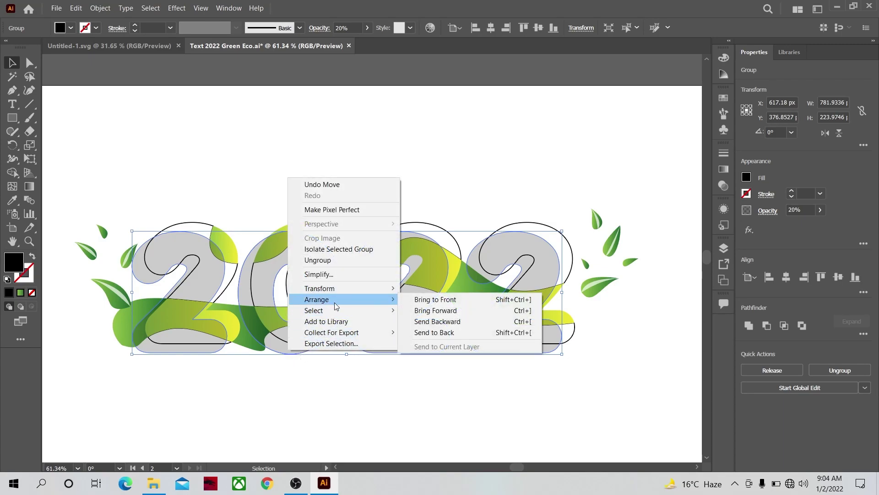
pyautogui.click(435, 333)
pyautogui.click(276, 371)
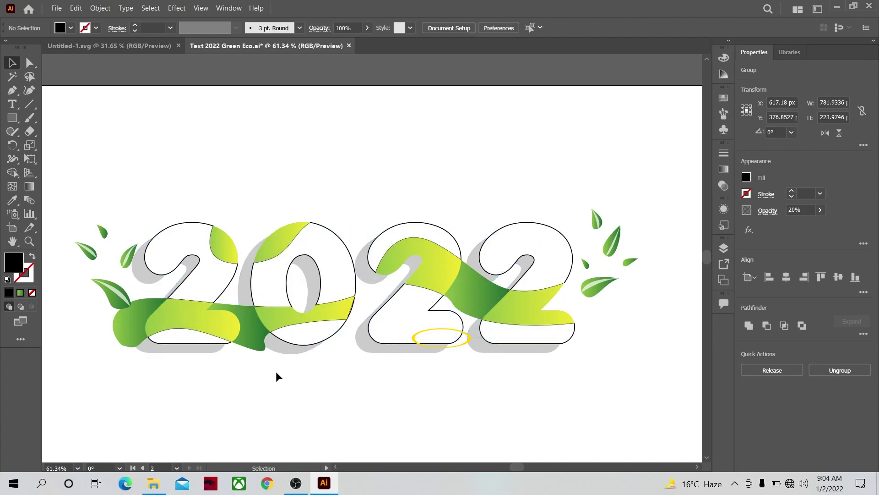
# - Apply a Gaussian Blur with a 5-pixel radius to the 2022 shadow group
pyautogui.click(209, 358)
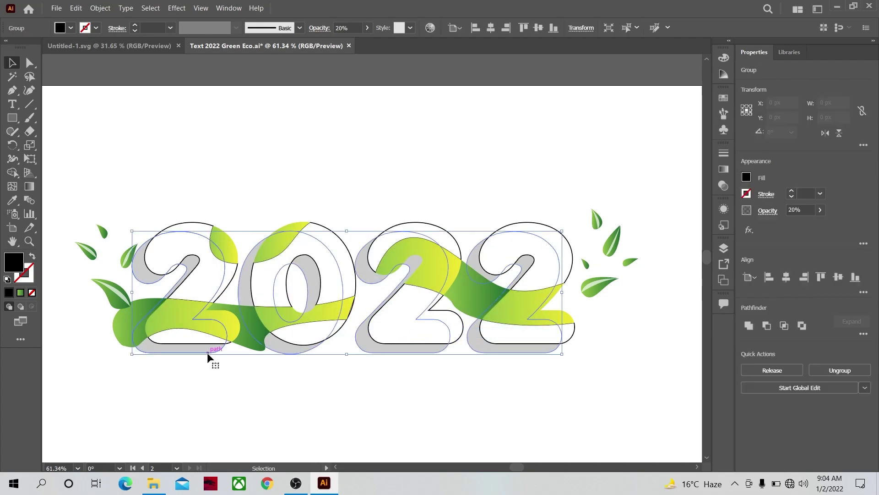
pyautogui.click(177, 10)
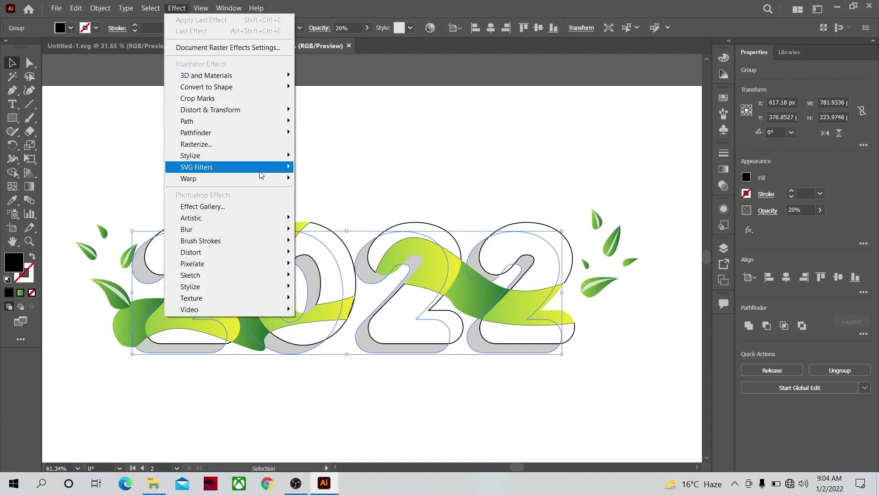
pyautogui.moveTo(250, 229)
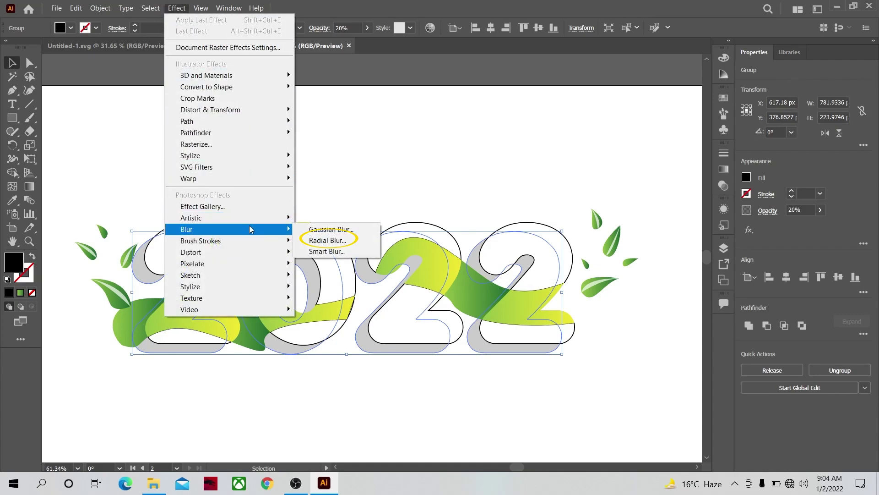
pyautogui.click(321, 230)
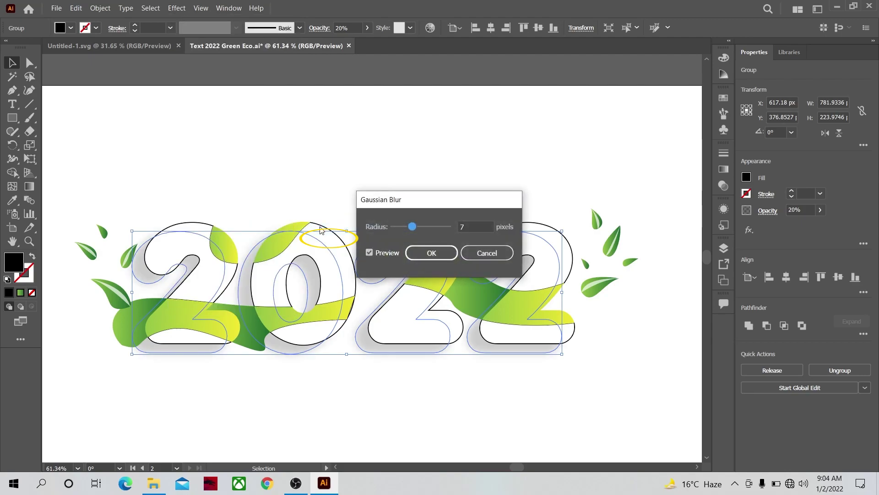
pyautogui.moveTo(399, 201); pyautogui.dragTo(399, 137)
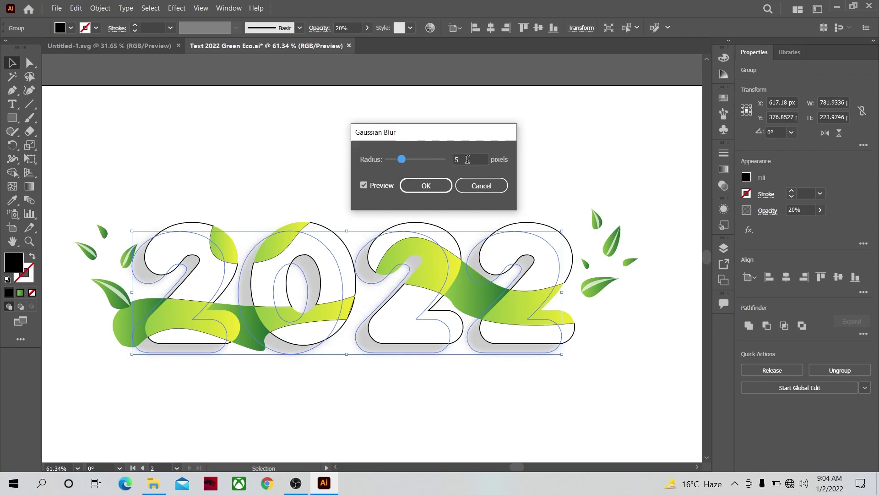
pyautogui.click(438, 186)
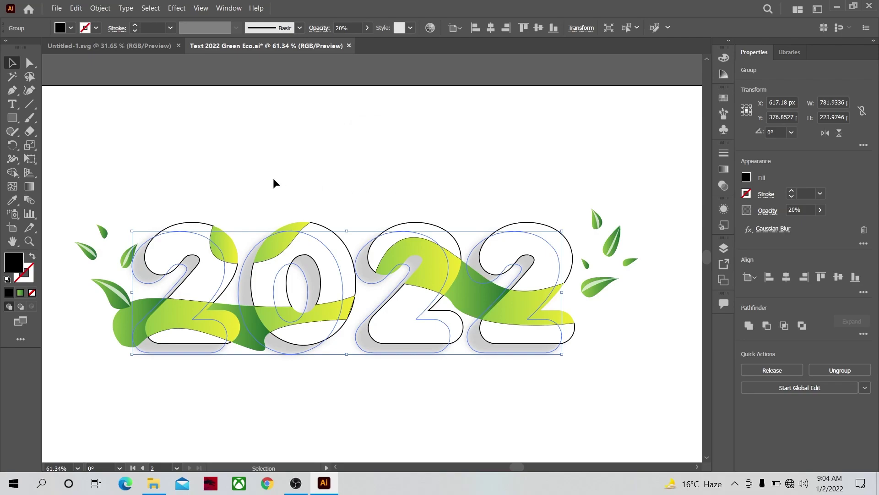
pyautogui.click(245, 187)
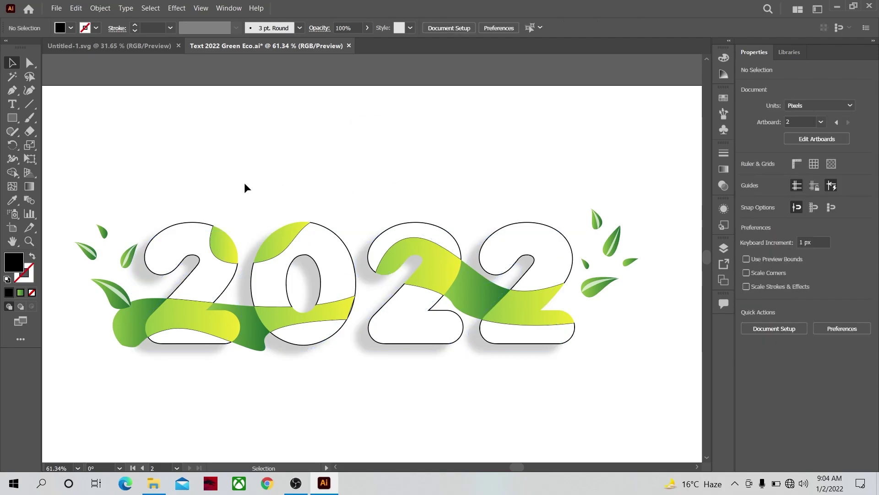
# - Nudge the blurred 2022 shadow group about 5 px right and 6 px up, closer behind the numerals
pyautogui.click(174, 352)
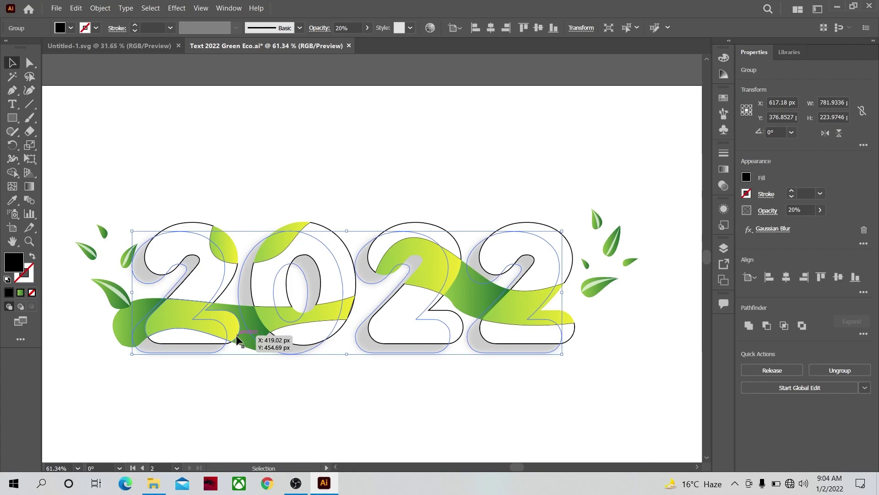
pyautogui.press('Up')
pyautogui.press('Up')
pyautogui.press('Right')
pyautogui.press('Right')
pyautogui.press('Right')
pyautogui.press('Right')
pyautogui.press('Right')
pyautogui.press('Right')
pyautogui.press('Right')
pyautogui.press('Right')
pyautogui.press('Right')
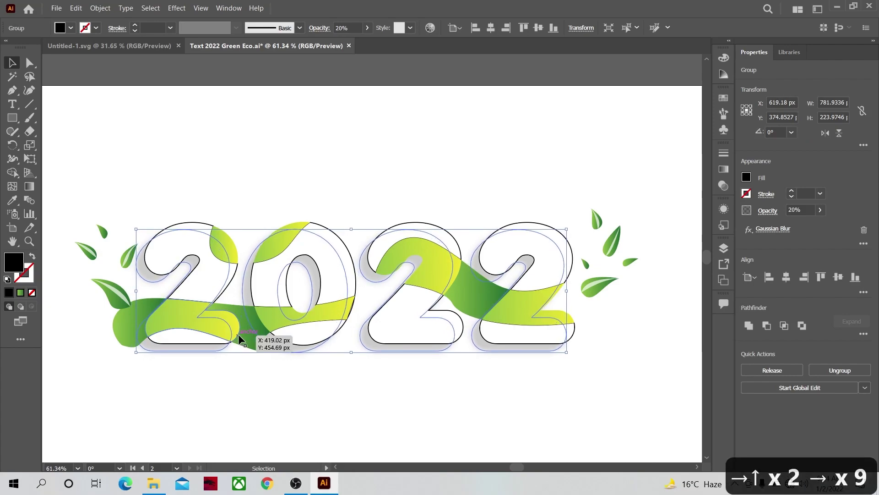
pyautogui.press('Up')
pyautogui.press('Up')
pyautogui.press('Up')
pyautogui.press('Up')
pyautogui.press('Left')
pyautogui.press('Left')
pyautogui.press('Left')
pyautogui.press('Left')
pyautogui.press('Left')
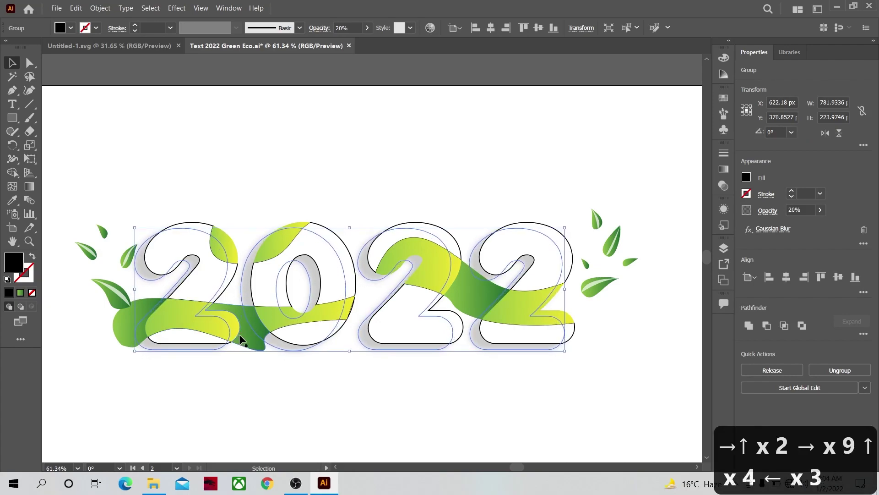
pyautogui.click(234, 208)
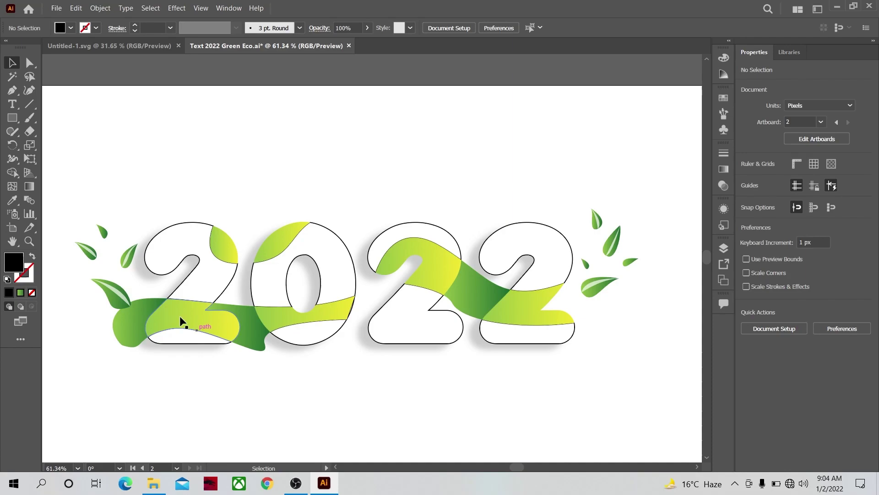
# - Draw a black crescent about 46 px tall with the Pen tool inside the outer curve at the first 2's gradient base
pyautogui.click(29, 240)
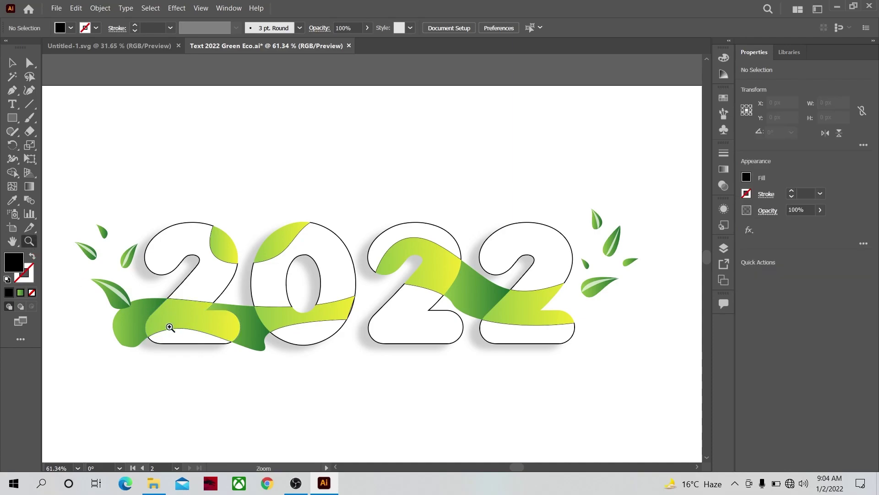
pyautogui.moveTo(168, 328); pyautogui.dragTo(326, 318)
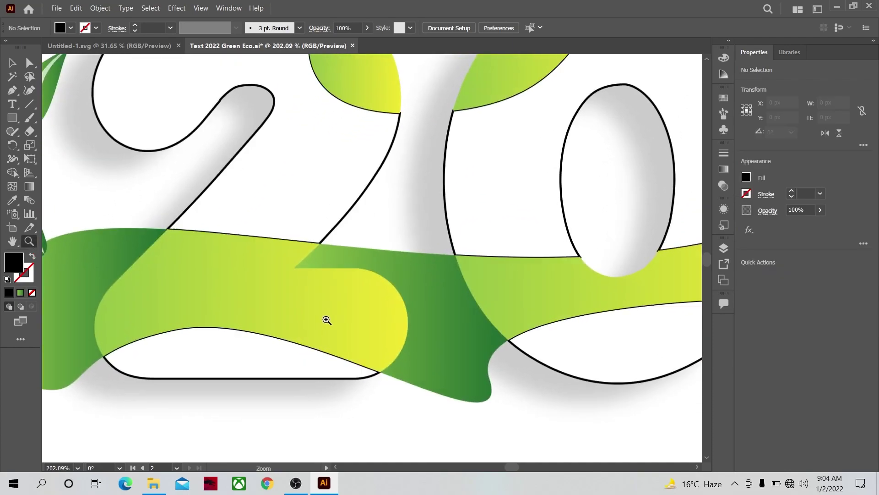
pyautogui.moveTo(157, 304); pyautogui.dragTo(341, 288)
pyautogui.click(12, 90)
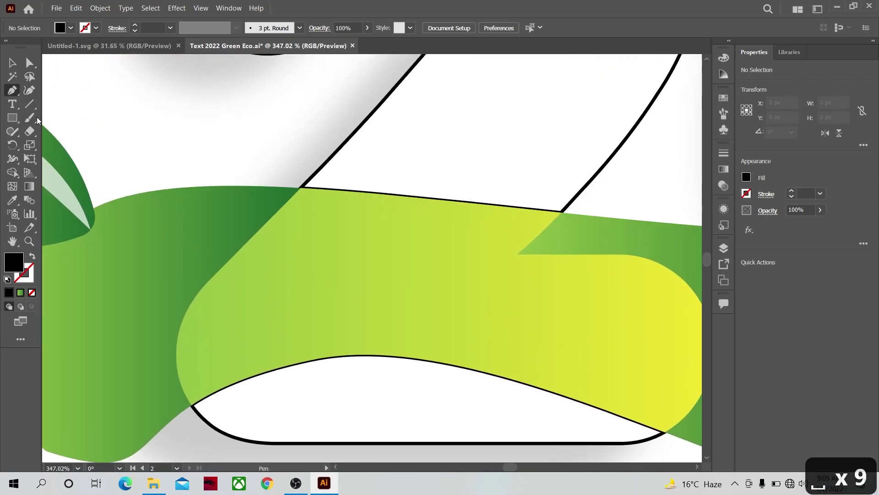
pyautogui.click(269, 240)
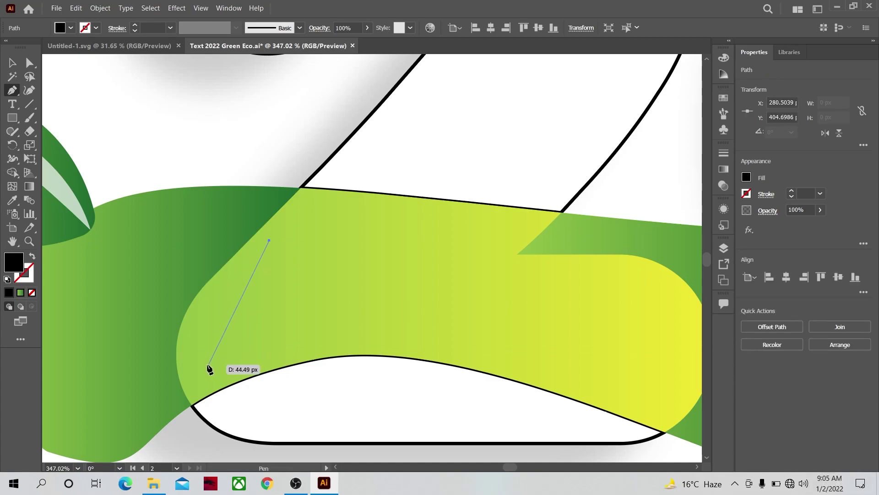
pyautogui.moveTo(198, 365); pyautogui.dragTo(214, 390)
pyautogui.click(206, 383)
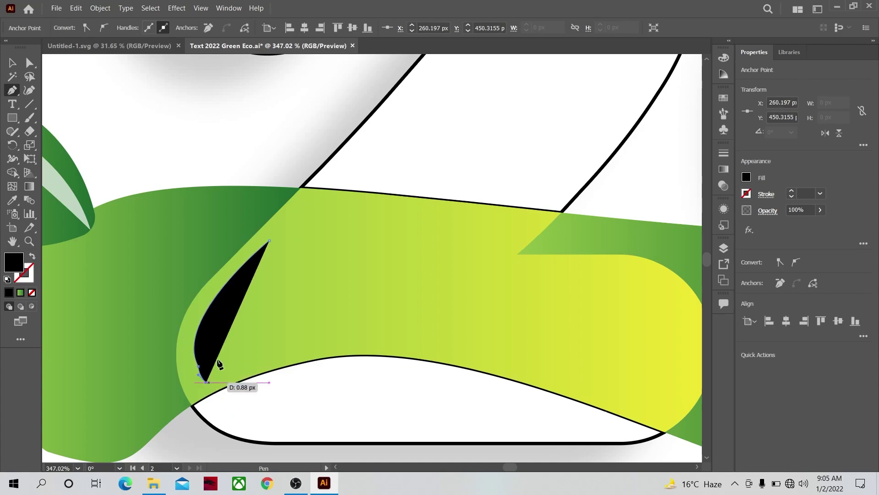
pyautogui.moveTo(269, 246); pyautogui.dragTo(346, 166)
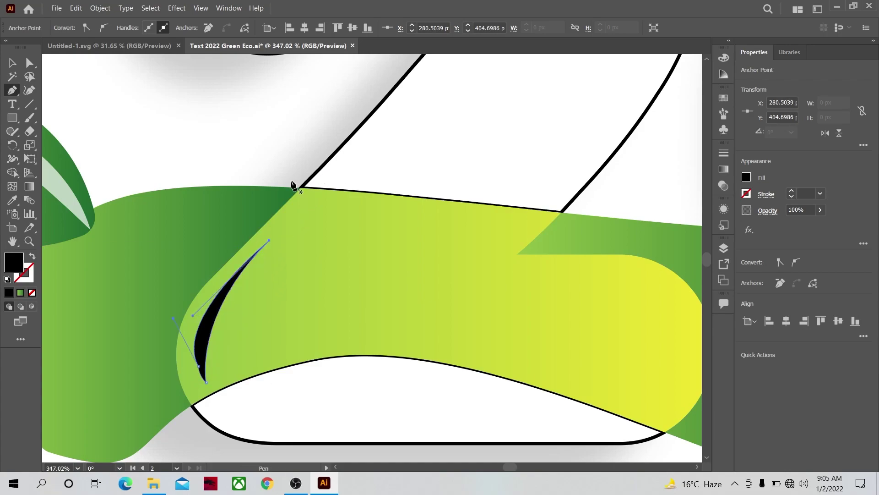
# - Draw a black crescent about 60 px long along the outer edge of the first 2's upper gradient piece
pyautogui.click(33, 241)
pyautogui.moveTo(316, 256); pyautogui.dragTo(239, 253)
pyautogui.moveTo(325, 235); pyautogui.dragTo(184, 241)
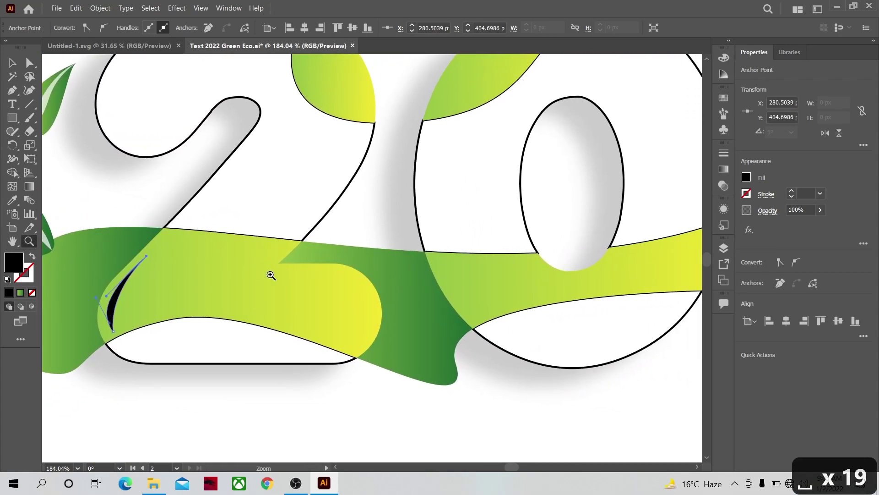
pyautogui.moveTo(281, 219); pyautogui.dragTo(251, 296)
pyautogui.scroll(4, 299, 179)
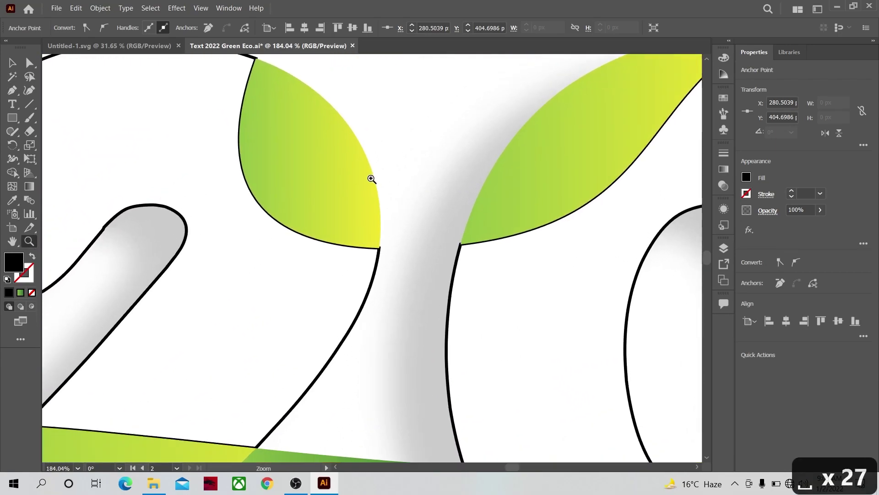
pyautogui.moveTo(333, 172); pyautogui.dragTo(287, 202)
pyautogui.scroll(2, 294, 187)
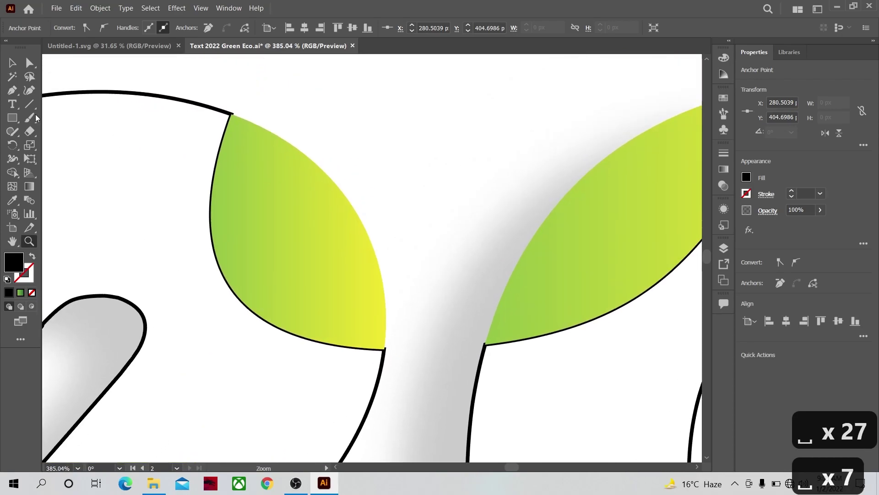
pyautogui.click(13, 91)
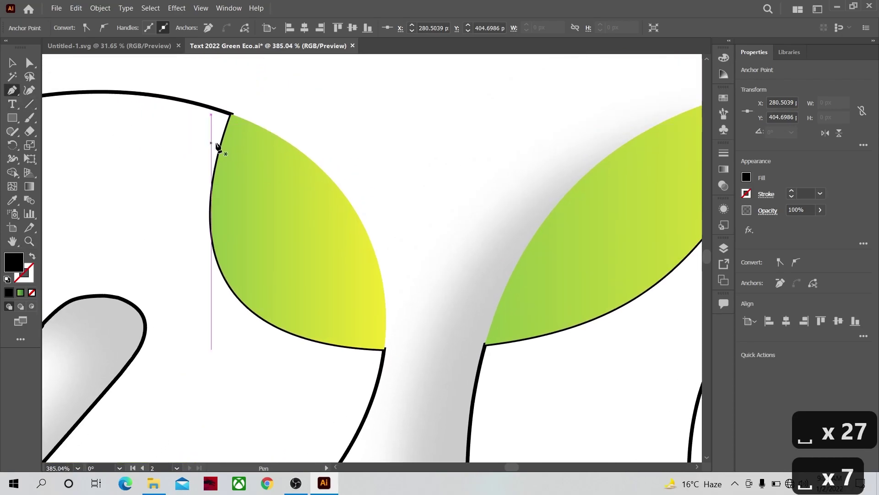
pyautogui.click(250, 137)
pyautogui.moveTo(365, 308); pyautogui.dragTo(364, 409)
pyautogui.click(366, 312)
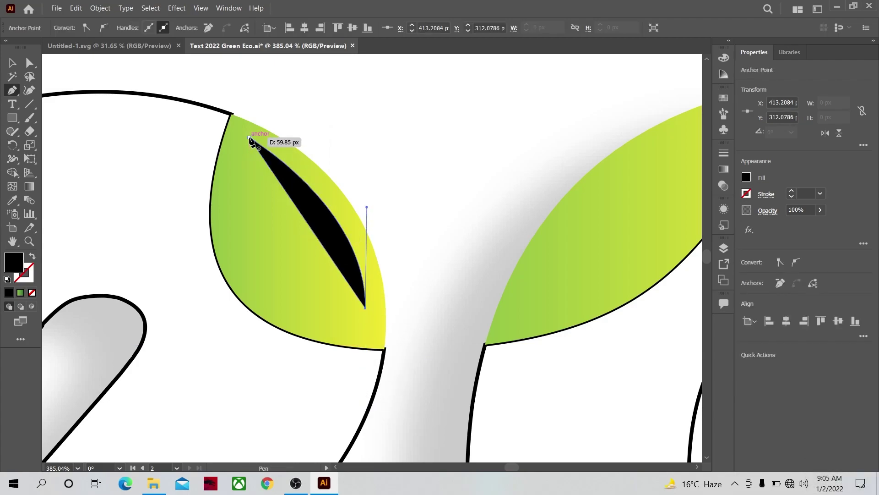
pyautogui.moveTo(249, 138); pyautogui.dragTo(197, 122)
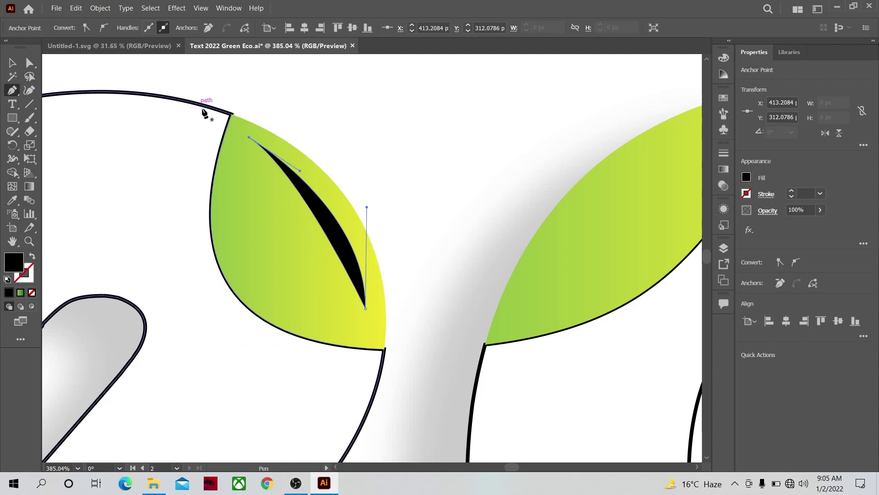
# - Draw a black curved highlight shape about 57 by 54 px inside the 0's upper gradient piece
pyautogui.press('space')
pyautogui.moveTo(474, 190); pyautogui.dragTo(254, 339)
pyautogui.click(513, 172)
pyautogui.scroll(-3, 513, 171)
pyautogui.hscroll(2, 513, 172)
pyautogui.scroll(3, 302, 220)
pyautogui.hscroll(1, 302, 220)
pyautogui.moveTo(410, 143); pyautogui.dragTo(501, 111)
pyautogui.moveTo(228, 421); pyautogui.dragTo(263, 352)
# - Draw a black crescent about 45 by 18 px on the gradient band just below the 0's inner opening
pyautogui.press('z')
pyautogui.moveTo(396, 264); pyautogui.dragTo(398, 300)
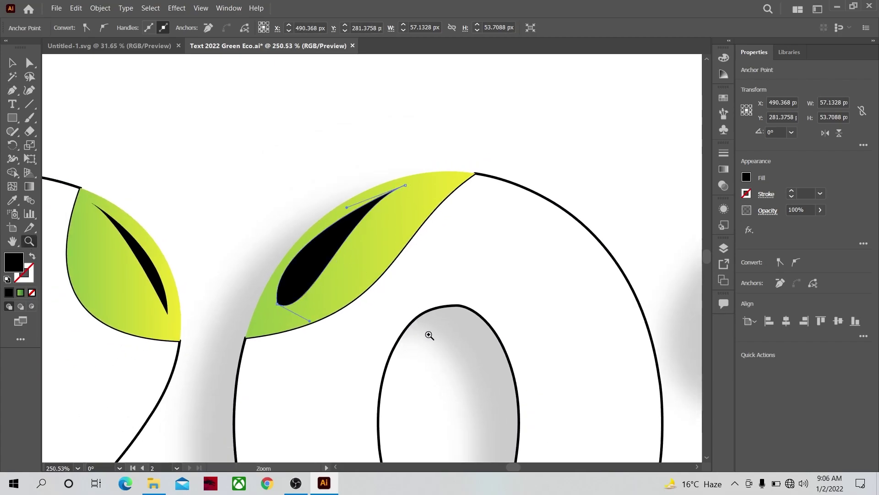
pyautogui.press('space')
pyautogui.moveTo(408, 350); pyautogui.dragTo(298, 180)
pyautogui.moveTo(371, 340); pyautogui.dragTo(348, 271)
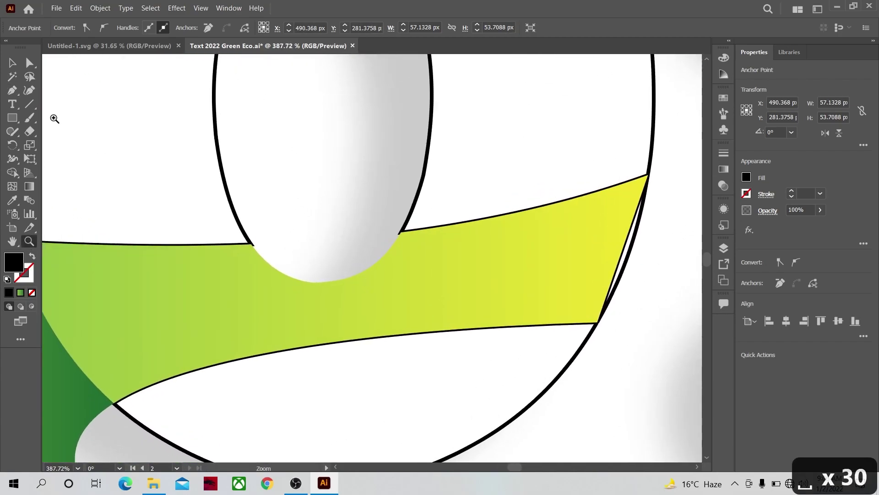
pyautogui.click(12, 90)
pyautogui.click(247, 264)
pyautogui.moveTo(402, 251); pyautogui.dragTo(477, 158)
pyautogui.click(402, 251)
pyautogui.moveTo(248, 263); pyautogui.dragTo(163, 142)
# - Draw a black crescent about 41 by 23 px along the lower edge of the middle 2's gradient hook
pyautogui.press('z')
pyautogui.moveTo(318, 231); pyautogui.dragTo(303, 224)
pyautogui.press('space')
pyautogui.moveTo(304, 220); pyautogui.dragTo(214, 252)
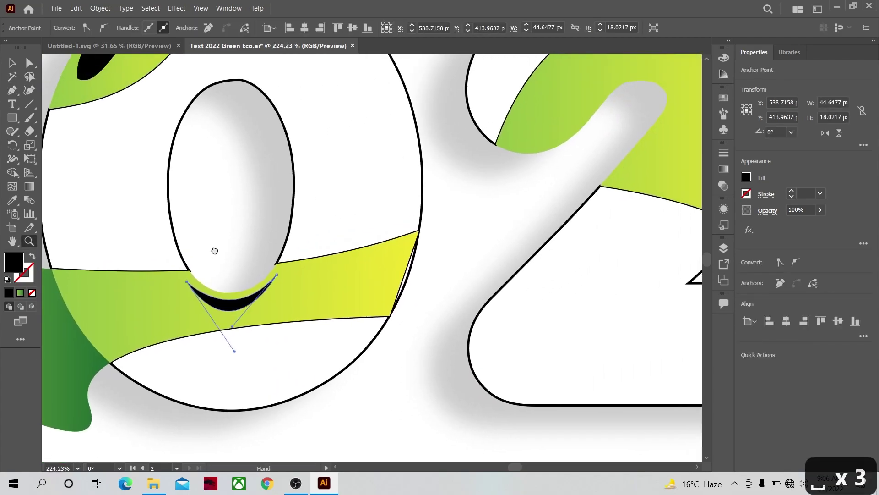
pyautogui.moveTo(469, 138); pyautogui.dragTo(201, 262)
pyautogui.press('p')
pyautogui.click(245, 258)
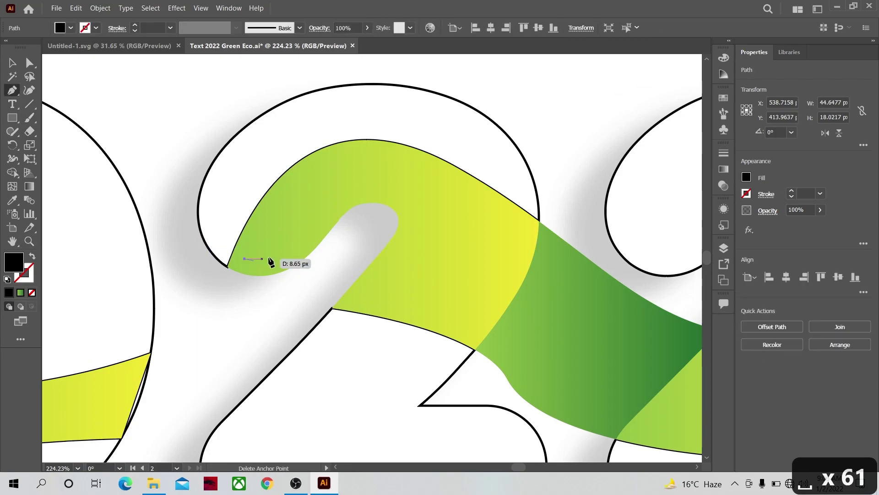
pyautogui.moveTo(328, 216); pyautogui.dragTo(378, 155)
pyautogui.click(328, 215)
pyautogui.moveTo(245, 258); pyautogui.dragTo(220, 257)
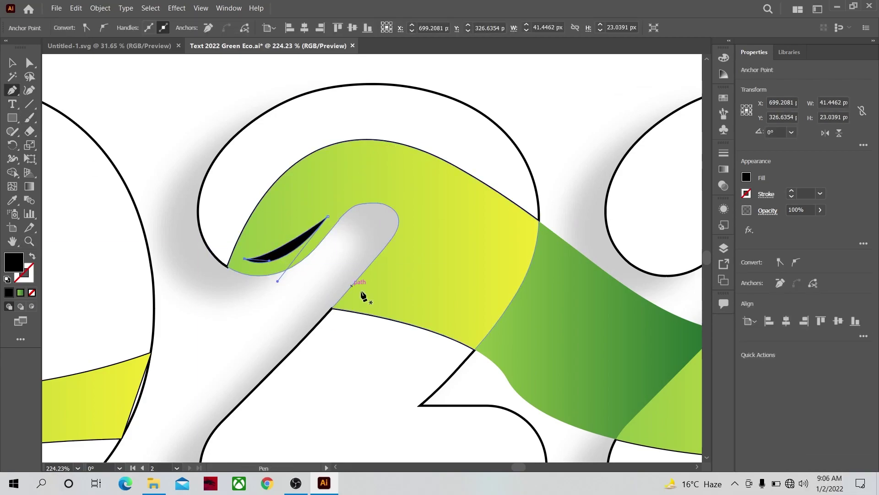
# - Draw a black crescent about 59 px long along the yellow outer edge of the middle 2's gradient piece
pyautogui.click(525, 229)
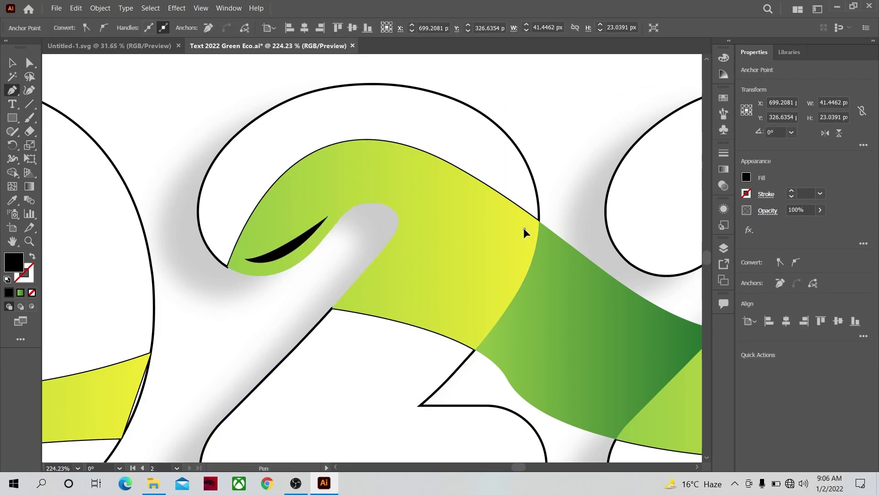
pyautogui.moveTo(472, 335); pyautogui.dragTo(429, 369)
pyautogui.click(472, 337)
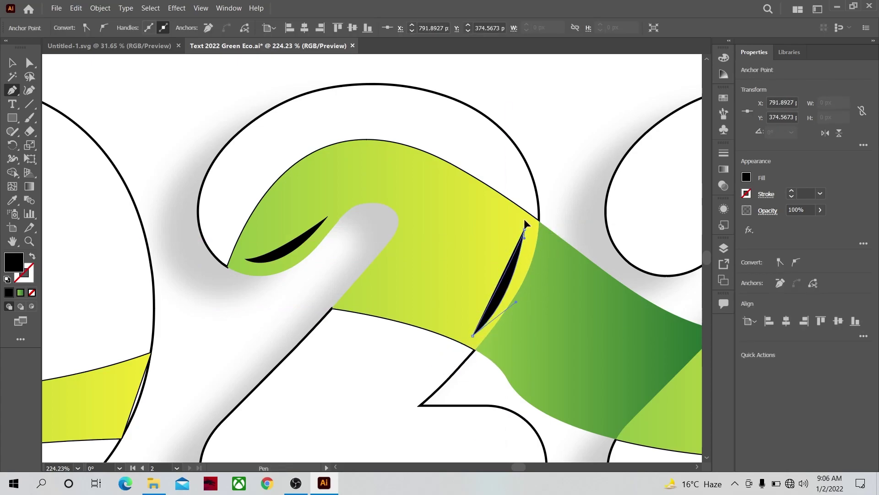
# - Draw a black teardrop along the last 2's diagonal gradient edge and reshape its curve to about 25 by 37 px
pyautogui.press('space')
pyautogui.moveTo(586, 371); pyautogui.dragTo(267, 339)
pyautogui.click(503, 369)
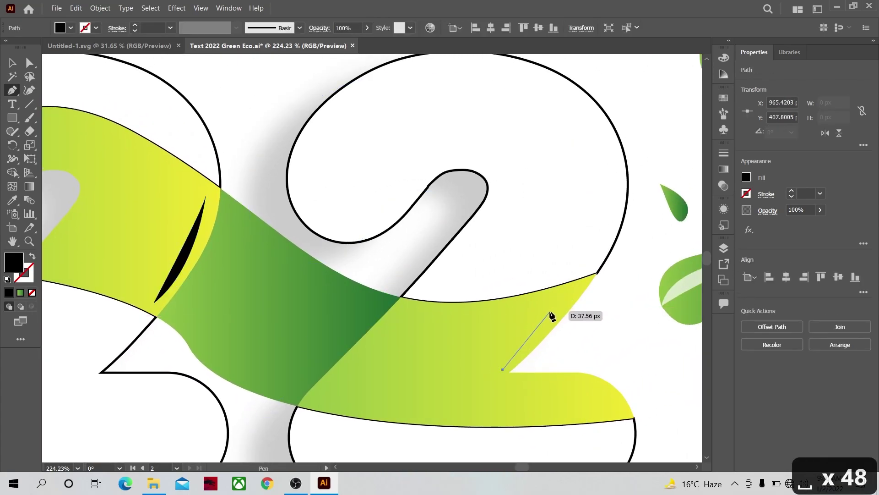
pyautogui.moveTo(551, 297); pyautogui.dragTo(542, 271)
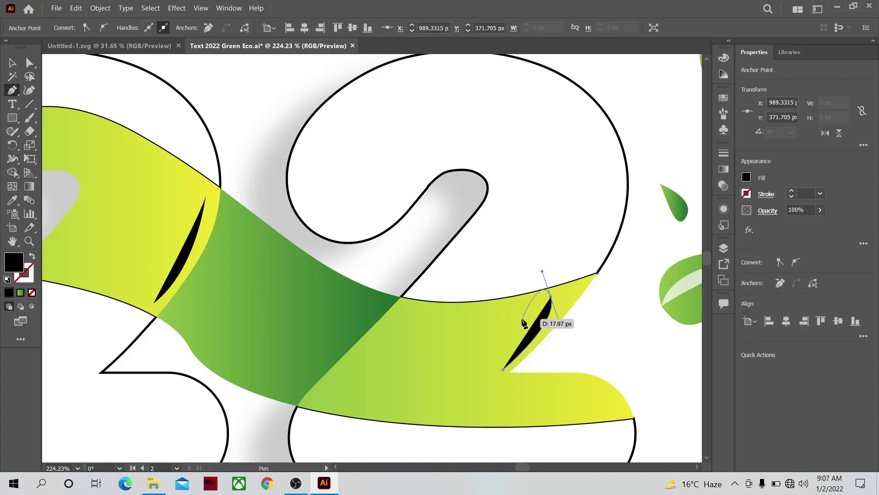
pyautogui.moveTo(524, 321); pyautogui.dragTo(525, 333)
pyautogui.click(502, 369)
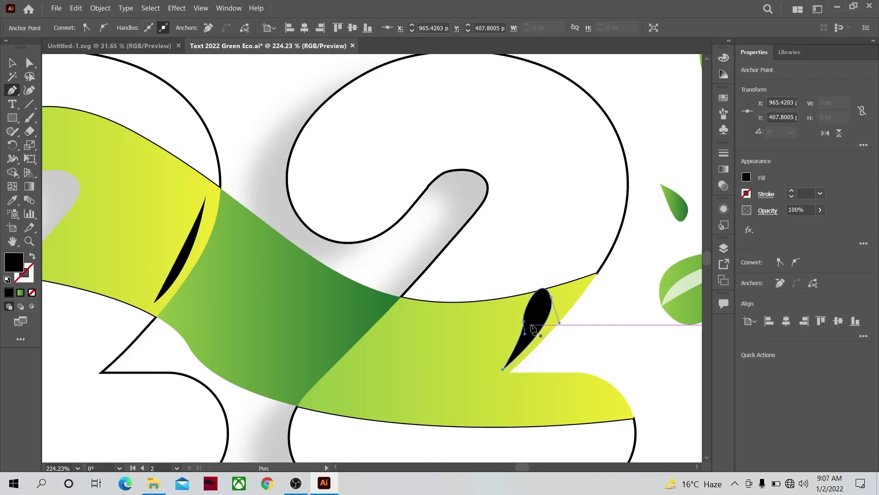
pyautogui.click(30, 90)
pyautogui.moveTo(541, 288); pyautogui.dragTo(544, 327)
pyautogui.press('Escape')
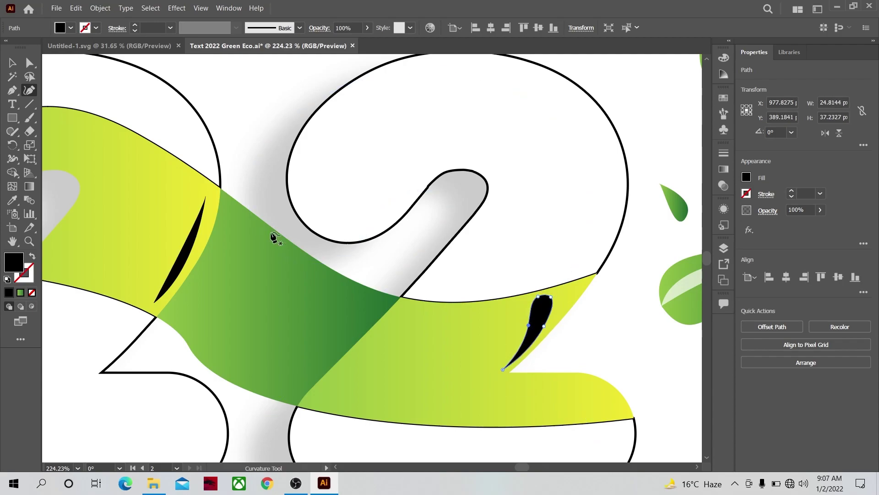
# - Draw a black crescent on the gradient foot of the last 2 and adjust its curve to about 34 by 15 px
pyautogui.press('p')
pyautogui.click(553, 377)
pyautogui.moveTo(622, 406); pyautogui.dragTo(624, 425)
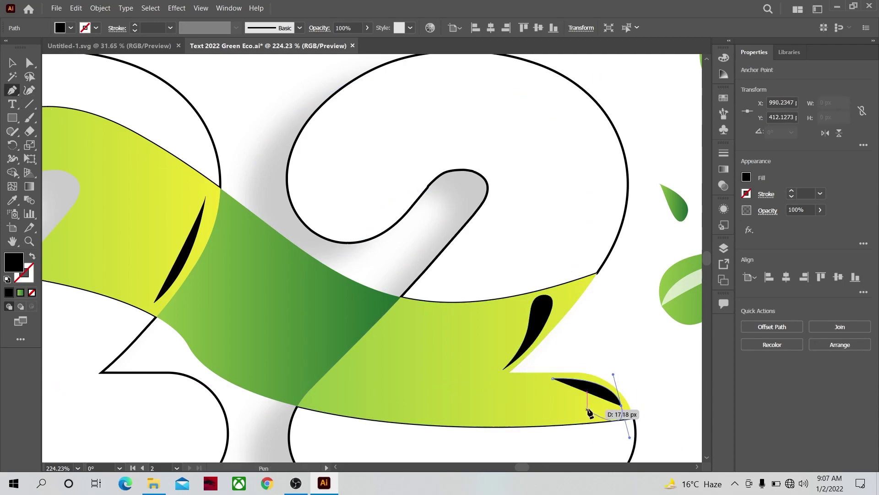
pyautogui.click(29, 90)
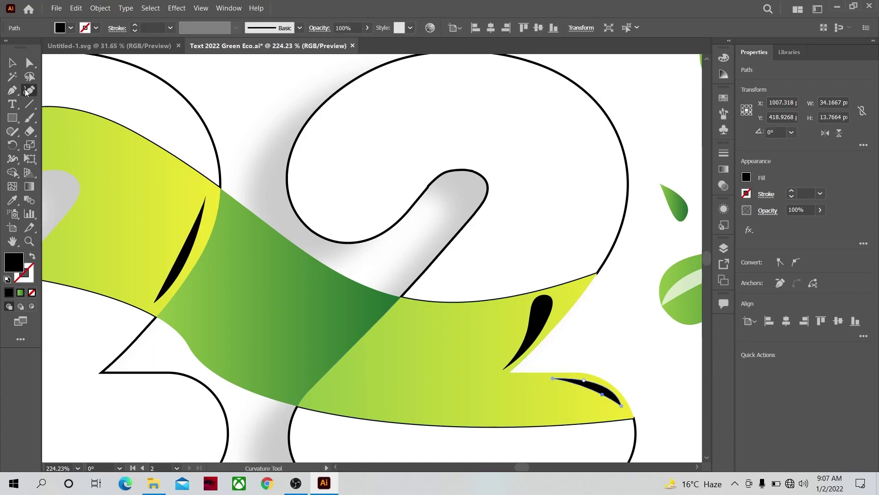
pyautogui.click(584, 379)
pyautogui.moveTo(585, 379); pyautogui.dragTo(584, 377)
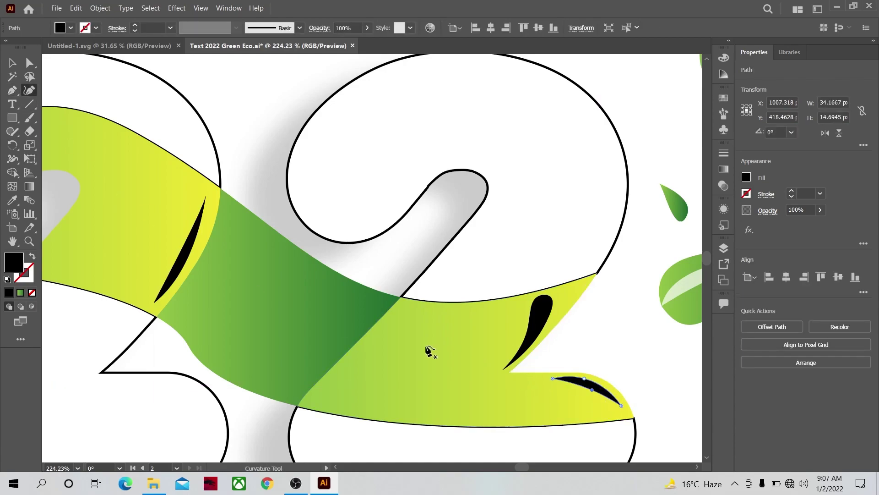
# - Select all the black highlight shapes on the numerals and give them the white 70% opacity style of the leaf highlight with the Eyedropper
pyautogui.click(12, 62)
pyautogui.click(30, 241)
pyautogui.press('space')
pyautogui.moveTo(353, 227); pyautogui.dragTo(400, 221)
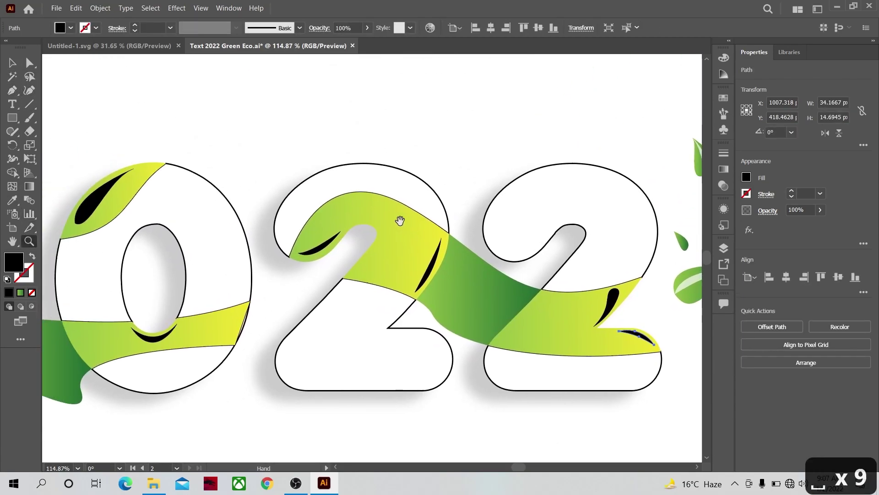
pyautogui.scroll(-9, 400, 221)
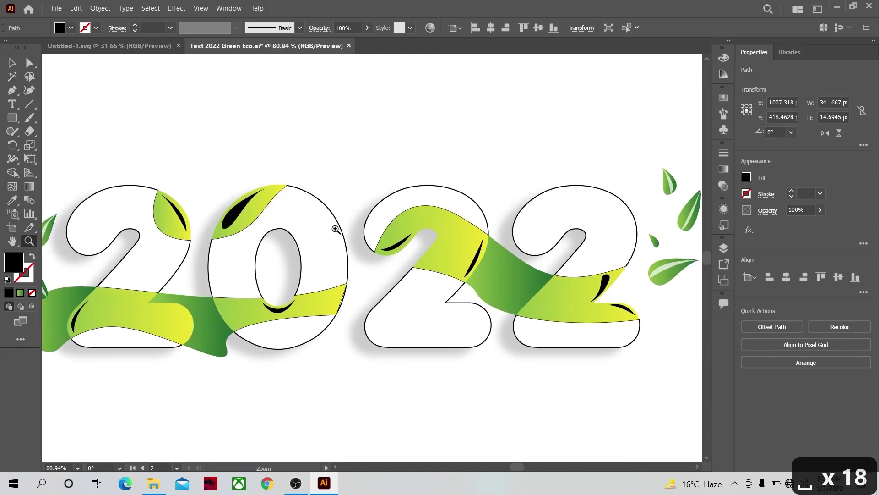
pyautogui.click(12, 63)
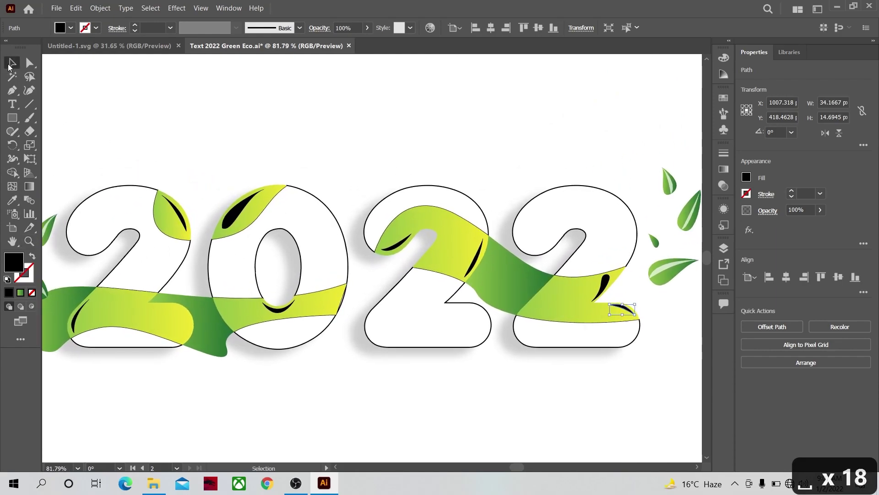
pyautogui.keyDown('shift'); pyautogui.click(76, 320); pyautogui.keyUp('shift')
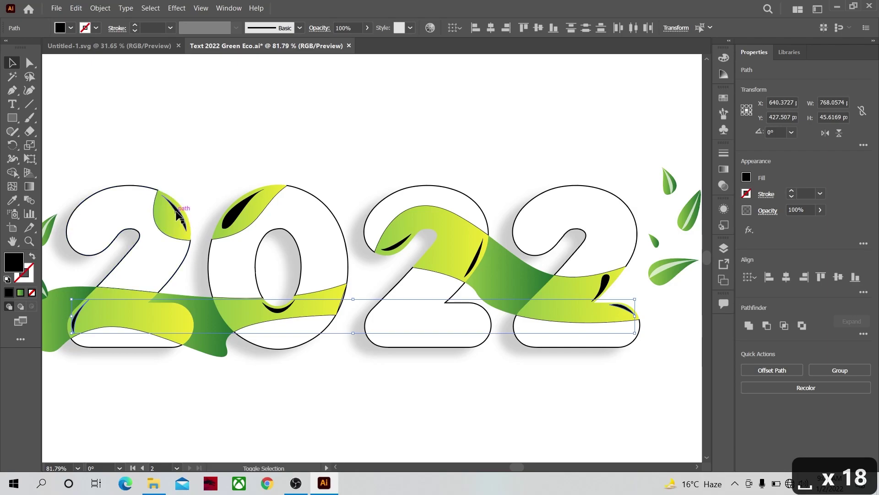
pyautogui.keyDown('shift'); pyautogui.click(235, 223); pyautogui.keyUp('shift')
pyautogui.keyDown('shift'); pyautogui.click(235, 220); pyautogui.keyUp('shift')
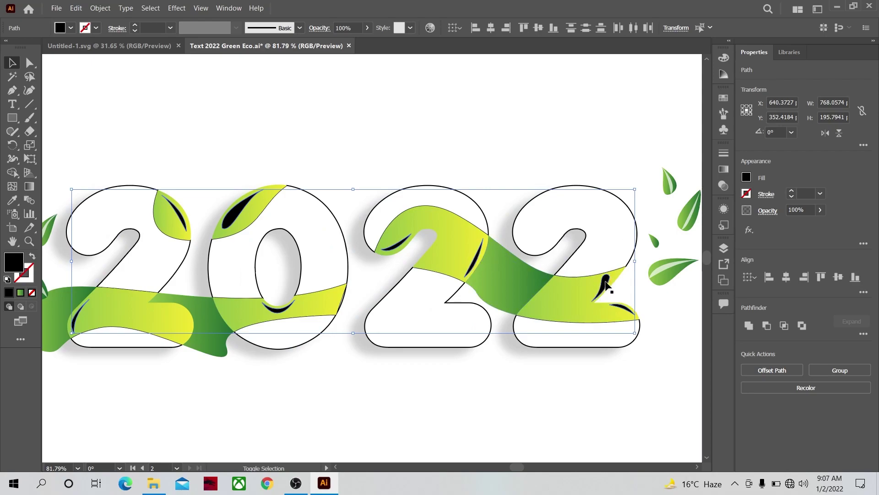
pyautogui.click(12, 200)
pyautogui.click(660, 270)
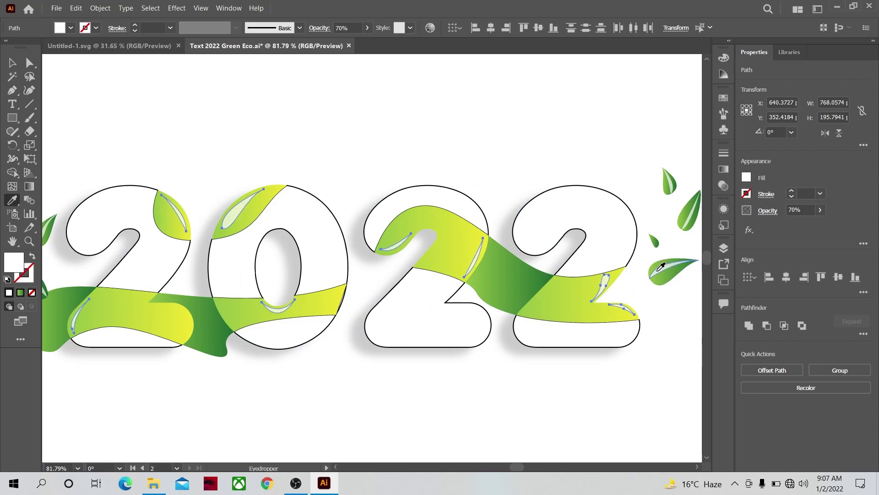
# - Set the opacity of the selected highlight shapes to 50% and deselect them
pyautogui.click(807, 209)
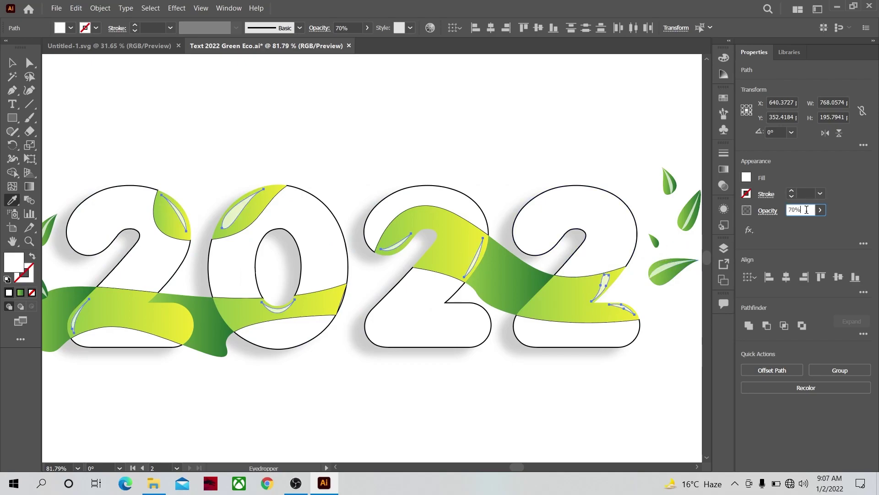
pyautogui.write('50')
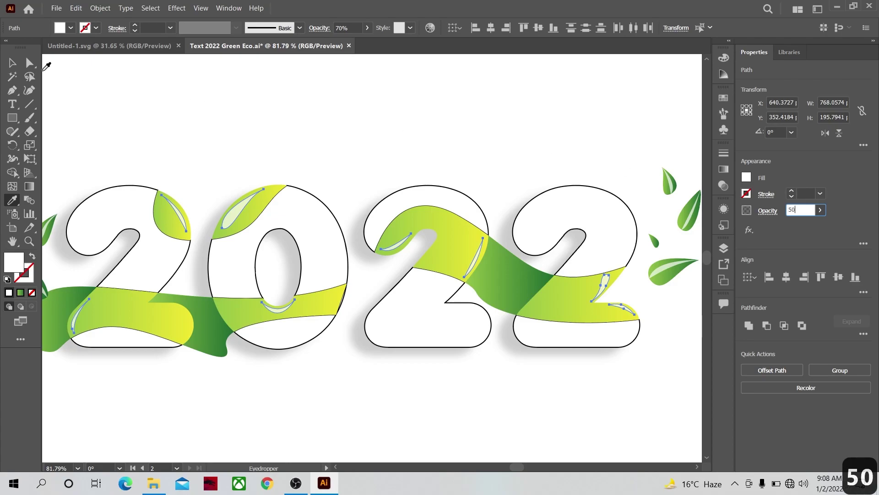
pyautogui.click(12, 63)
pyautogui.click(187, 141)
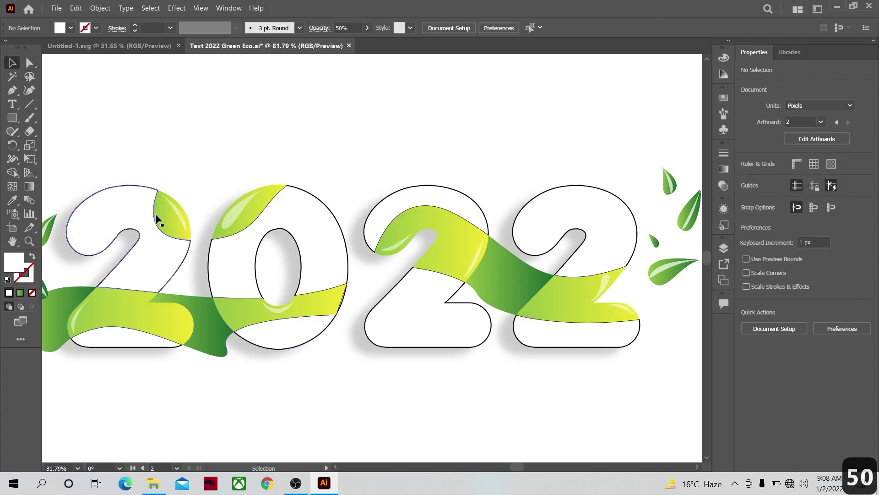
# - Draw a 1280 by 720 px rectangle covering the whole artboard
pyautogui.click(30, 242)
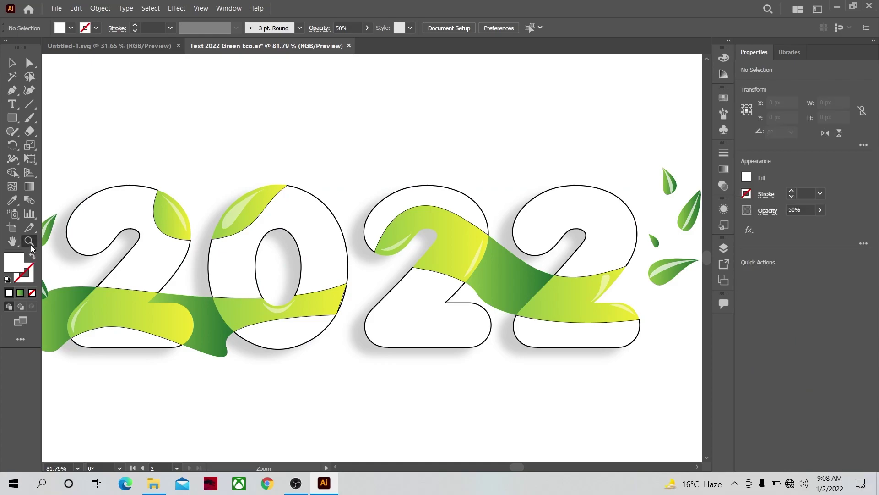
pyautogui.keyDown('alt'); pyautogui.click(270, 240); pyautogui.keyUp('alt')
pyautogui.moveTo(237, 230); pyautogui.dragTo(309, 219)
pyautogui.keyDown('alt'); pyautogui.click(328, 229); pyautogui.keyUp('alt')
pyautogui.click(16, 120)
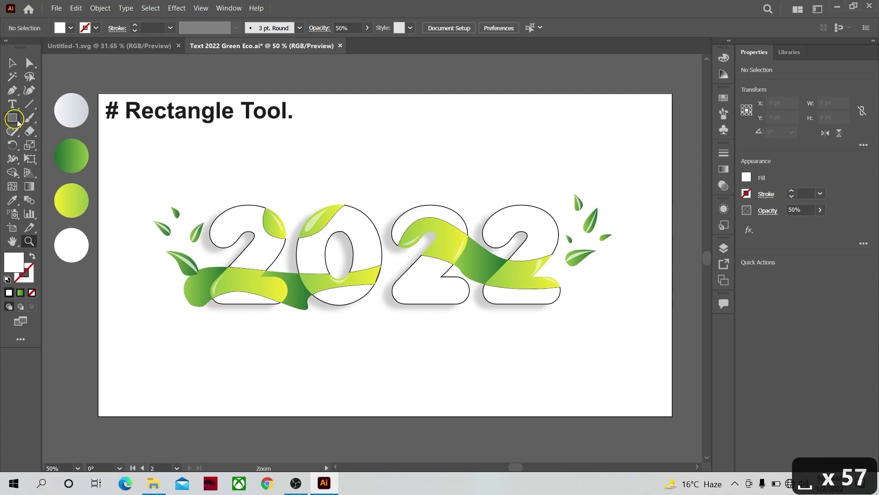
pyautogui.click(14, 118)
pyautogui.moveTo(98, 94)
pyautogui.mouseDown()
pyautogui.moveTo(171, 121)
pyautogui.moveTo(500, 306)
pyautogui.moveTo(673, 416)
pyautogui.mouseUp()
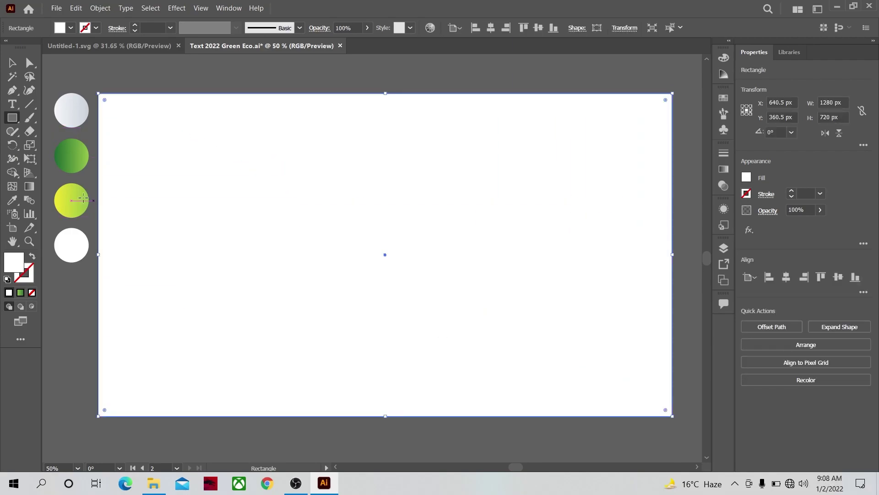
# - Fill the rectangle with the light grey sample circle's gradient and make it run vertically from grey at the bottom to near white at the top
pyautogui.press('i')
pyautogui.click(70, 124)
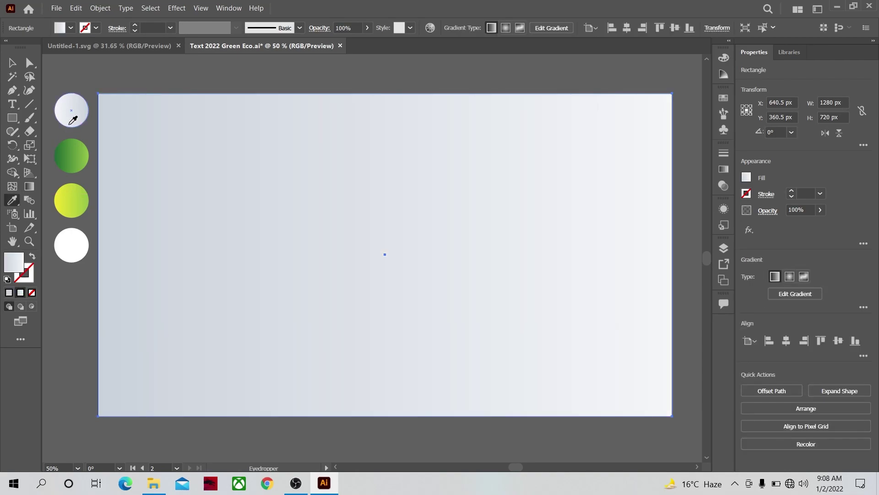
pyautogui.click(31, 188)
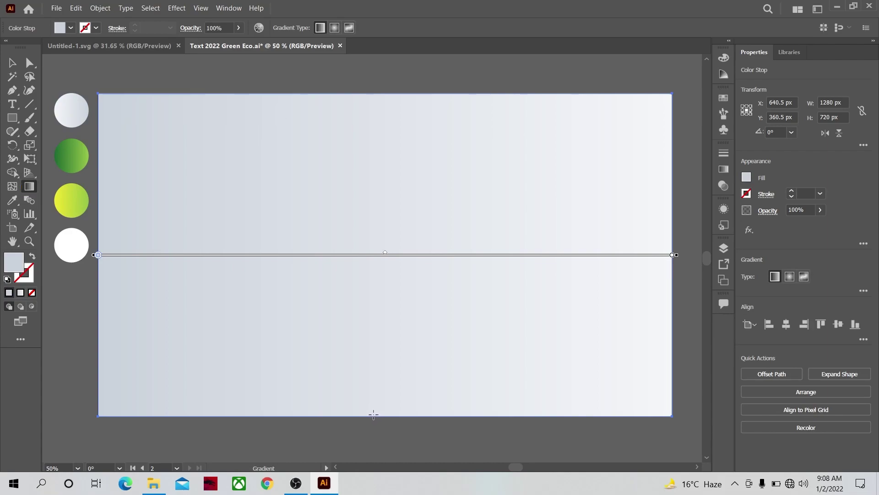
pyautogui.moveTo(372, 417)
pyautogui.mouseDown()
pyautogui.moveTo(365, 137)
pyautogui.moveTo(372, 97)
pyautogui.mouseUp()
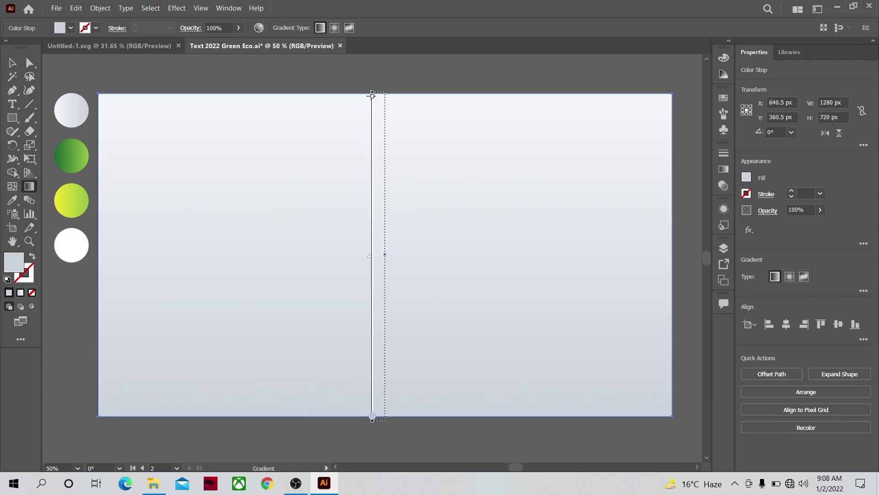
pyautogui.moveTo(372, 94); pyautogui.dragTo(373, 94)
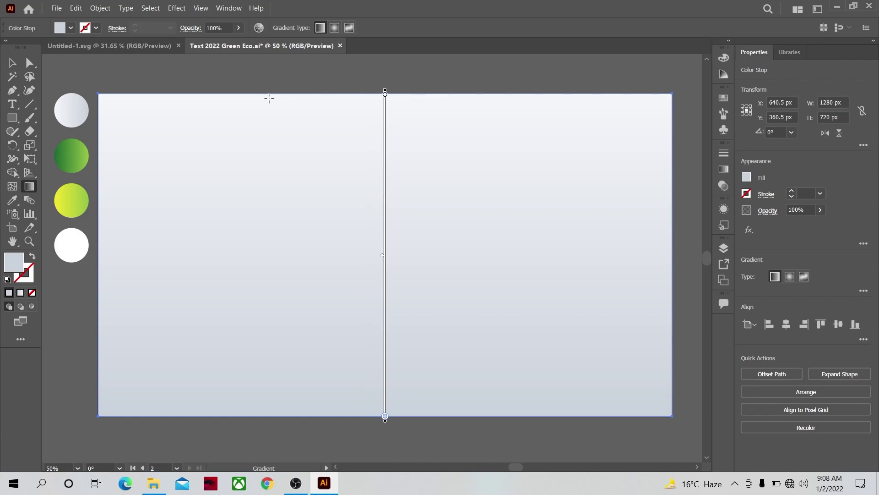
# - Send the gradient rectangle to the back, behind the 2022 artwork, and deselect it
pyautogui.click(12, 63)
pyautogui.click(255, 268)
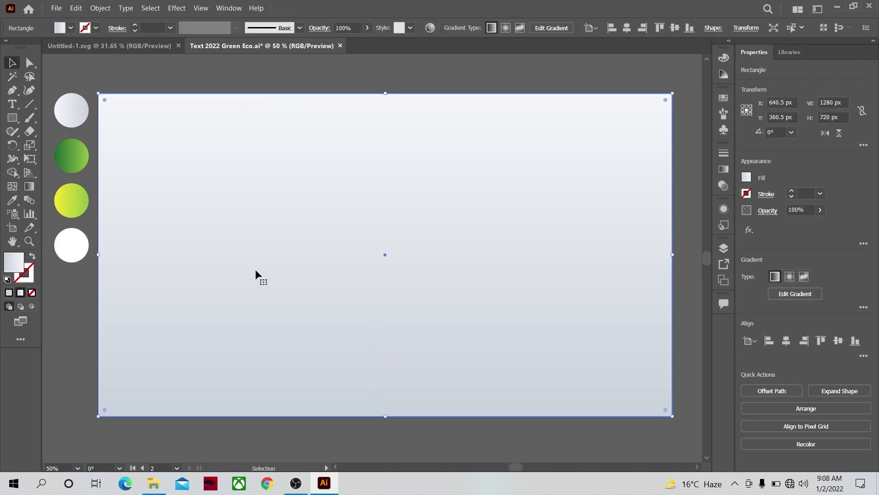
pyautogui.rightClick(254, 268)
pyautogui.moveTo(320, 220)
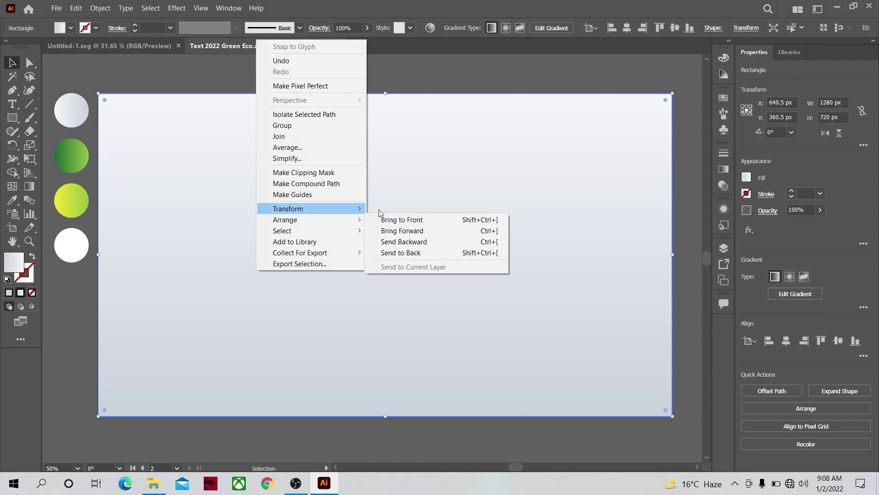
pyautogui.click(411, 252)
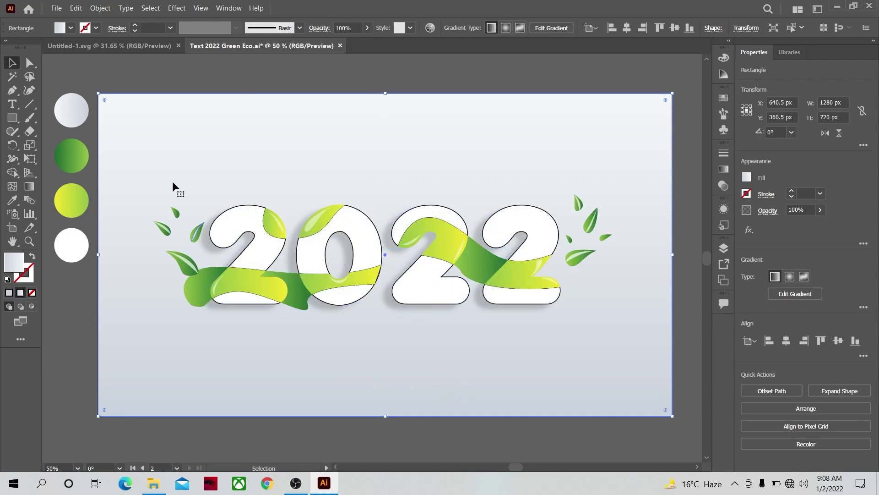
pyautogui.click(330, 88)
# - Remove the black stroke from the white 2022 numeral group, leaving it without an outline
pyautogui.click(238, 240)
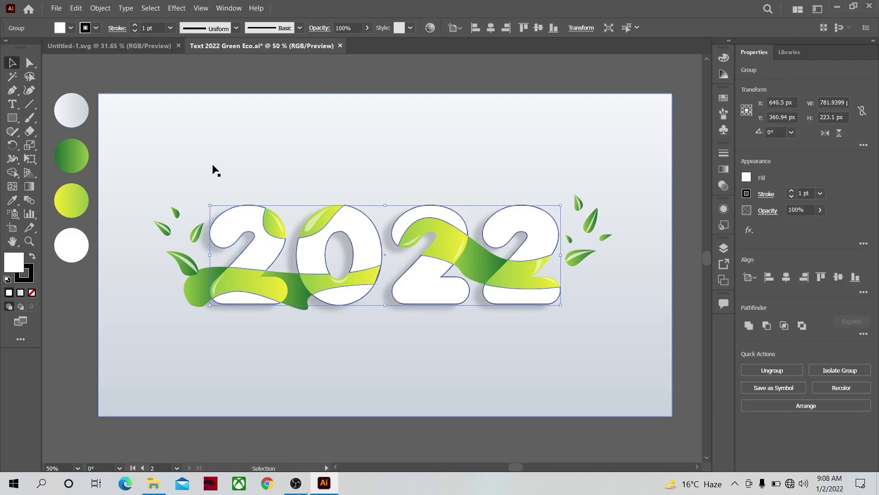
pyautogui.click(71, 28)
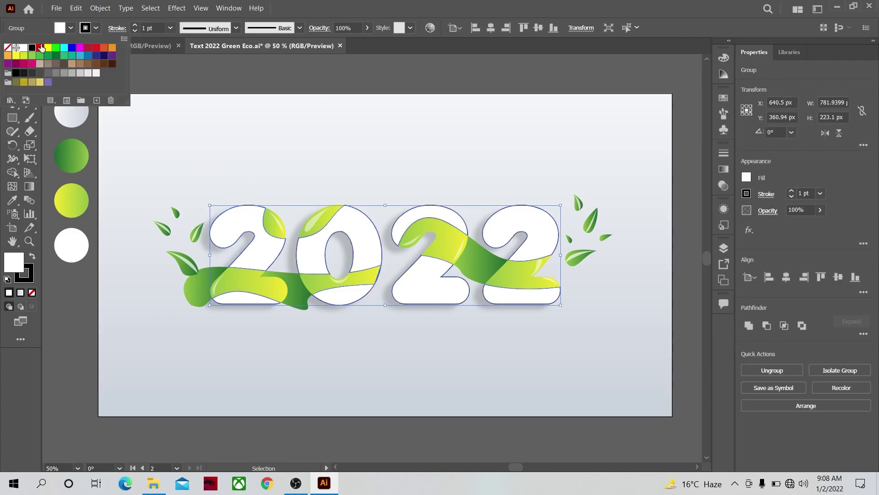
pyautogui.click(7, 47)
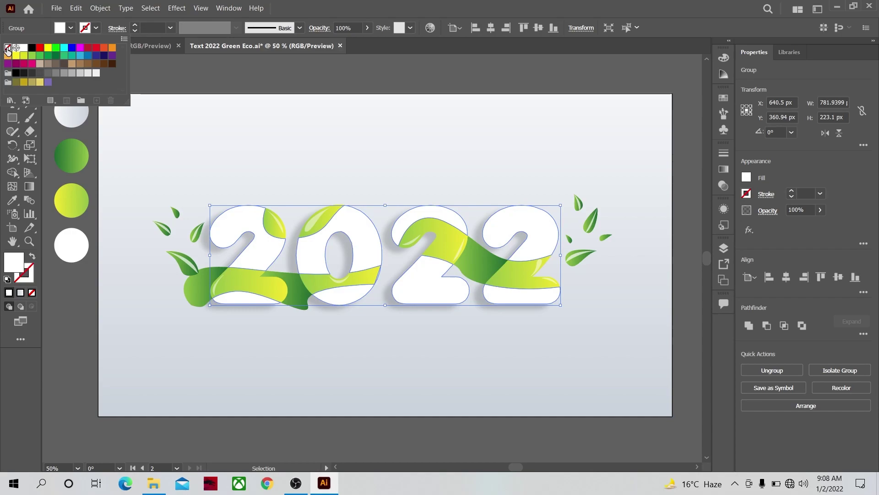
pyautogui.click(177, 68)
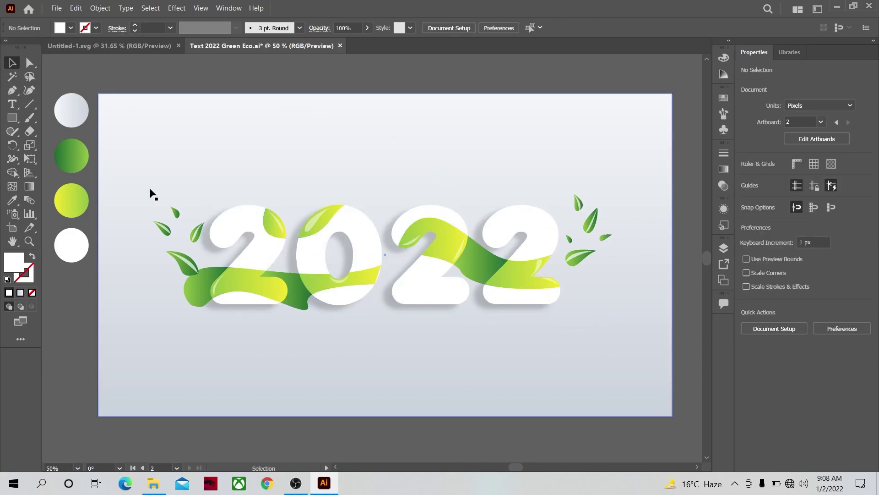
# - Place a text object above the 2022 numerals and set its font size to 50 pt
pyautogui.click(13, 105)
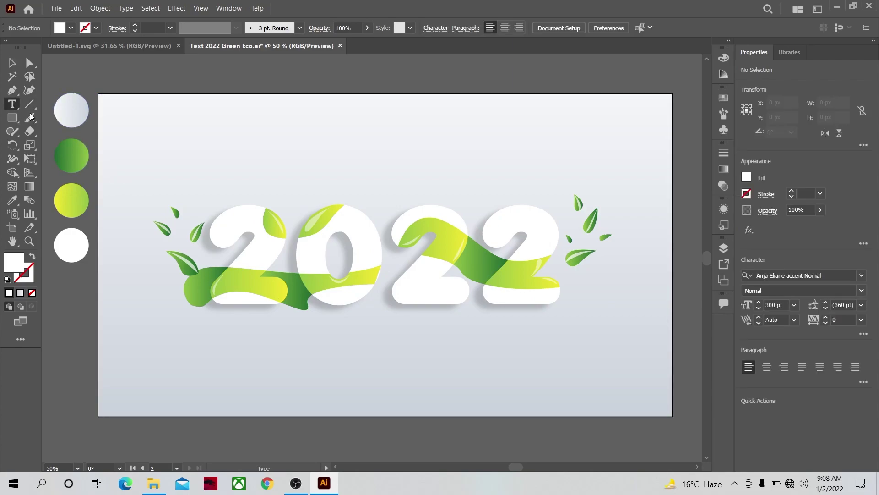
pyautogui.click(237, 144)
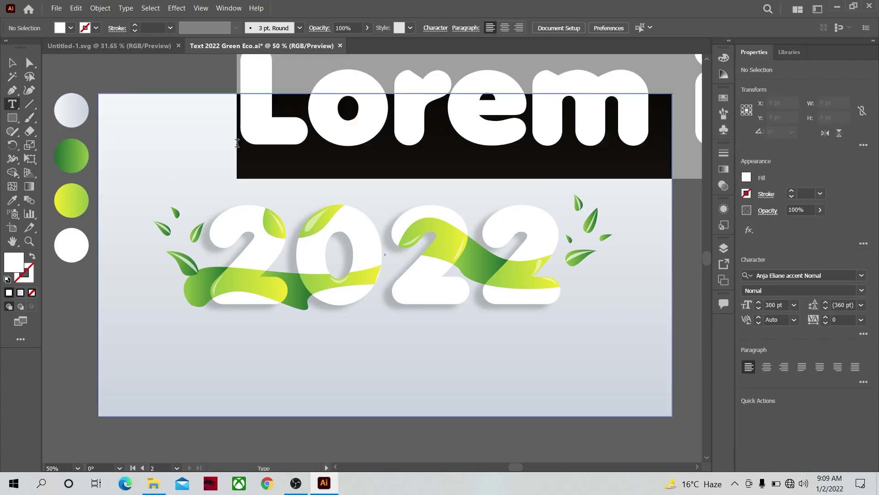
pyautogui.click(780, 304)
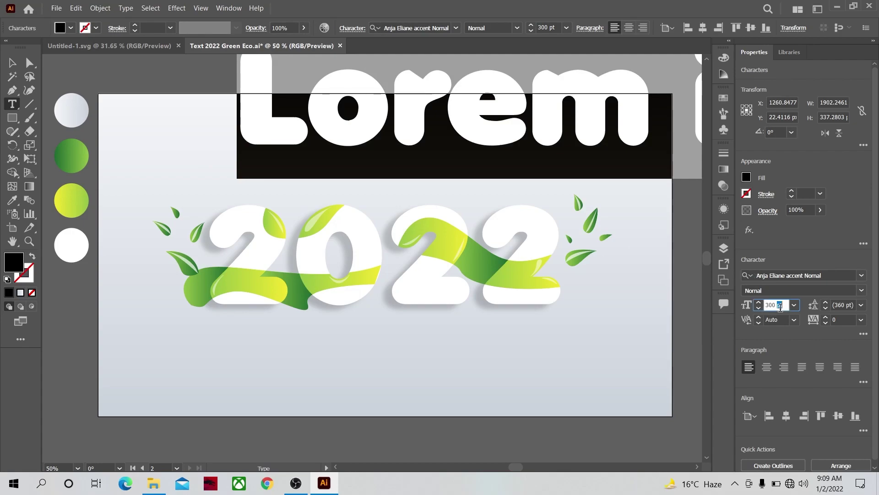
pyautogui.write('50')
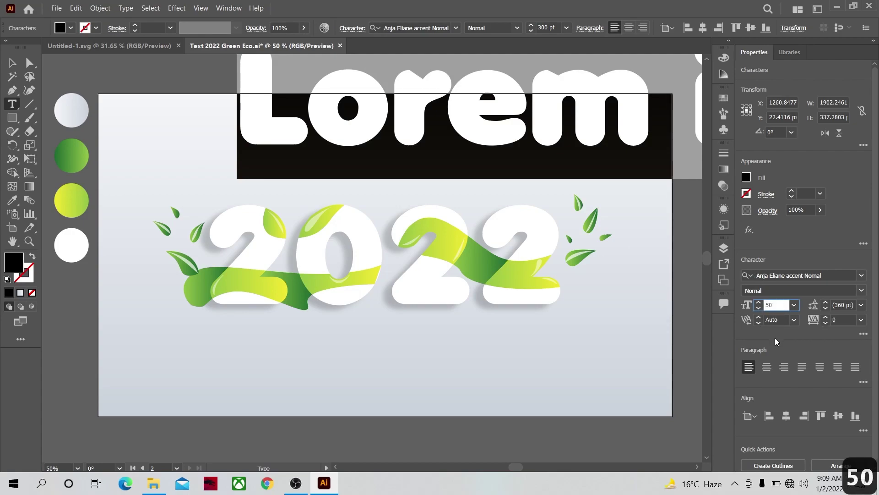
pyautogui.press('Return')
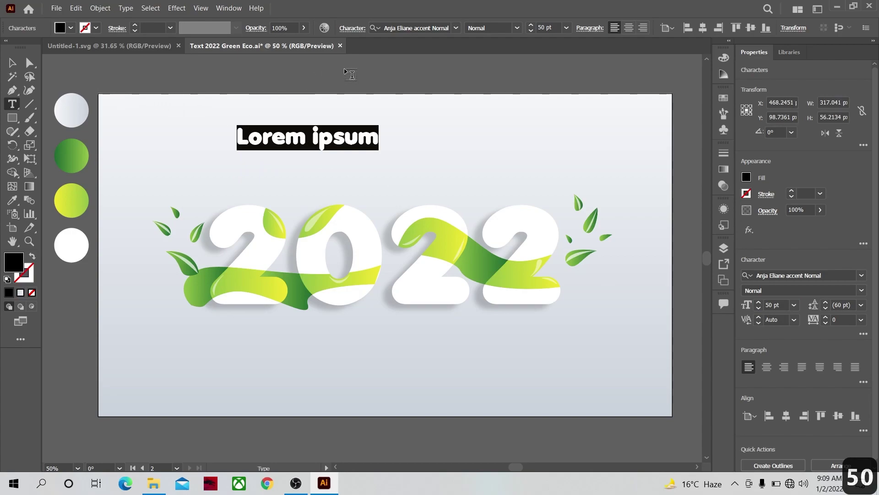
# - Change the font of the placeholder text to Calibri Bold
pyautogui.click(400, 30)
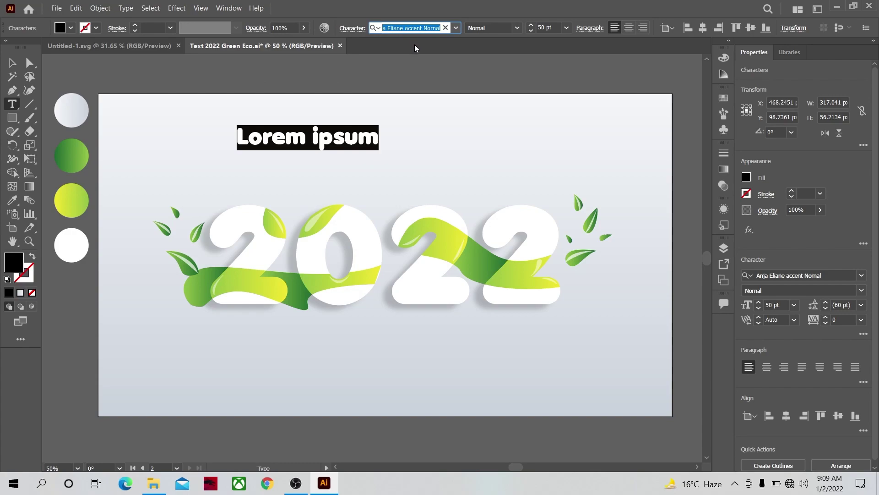
pyautogui.write('c')
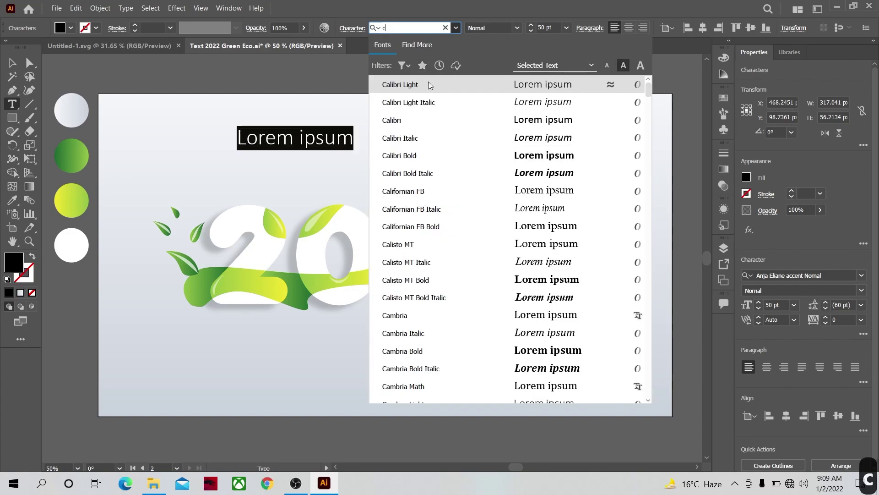
pyautogui.click(414, 157)
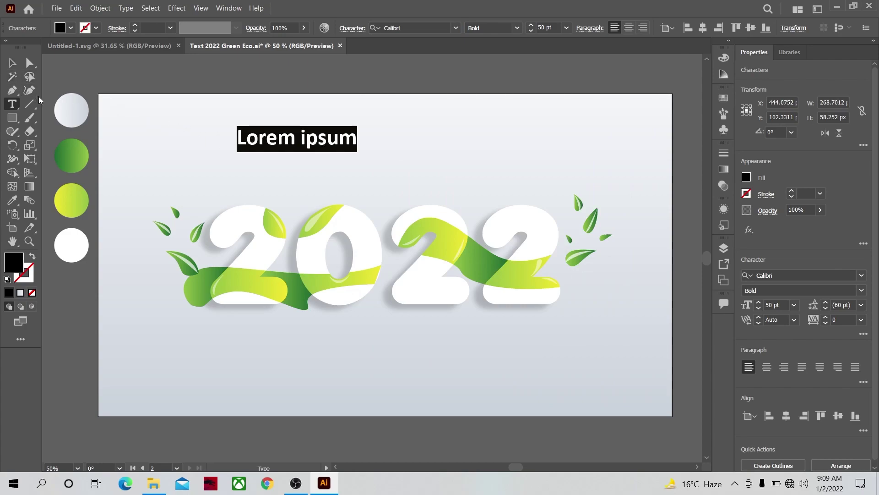
# - Replace the placeholder text with HAPPY NEW YEAR in capitals, leaving a gap of several spaces between the words
pyautogui.press('capslock')
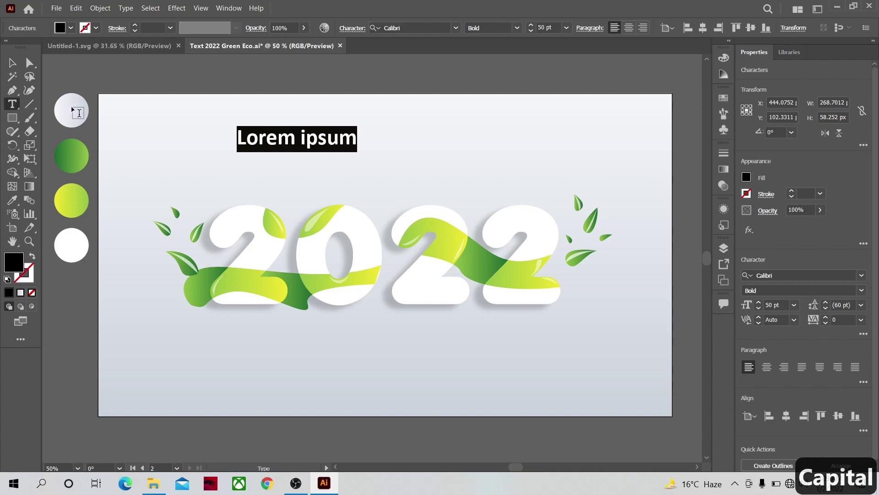
pyautogui.write('HAPPY    ')
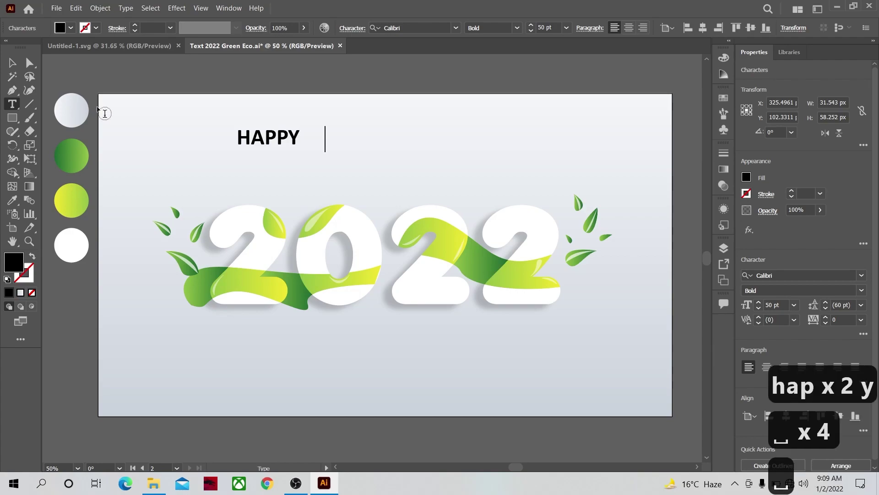
pyautogui.write(' NUY')
pyautogui.press('BackSpace')
pyautogui.press('BackSpace')
pyautogui.write('EW   ')
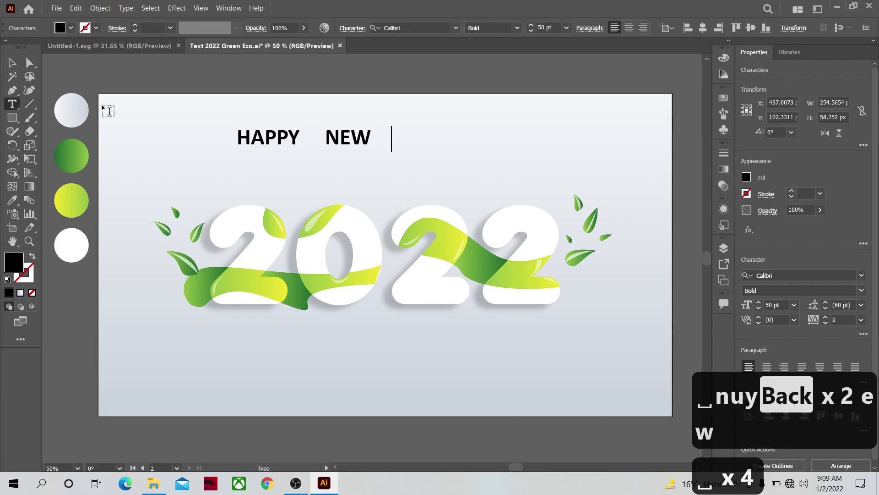
pyautogui.write(' YEAR')
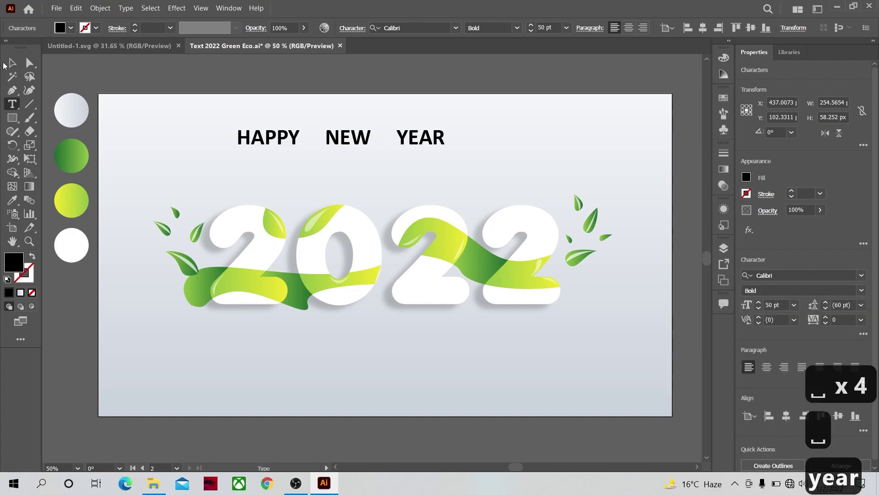
# - Move the HAPPY NEW YEAR caption below the 2022 numerals and enlarge it to about 59 pt
pyautogui.click(11, 63)
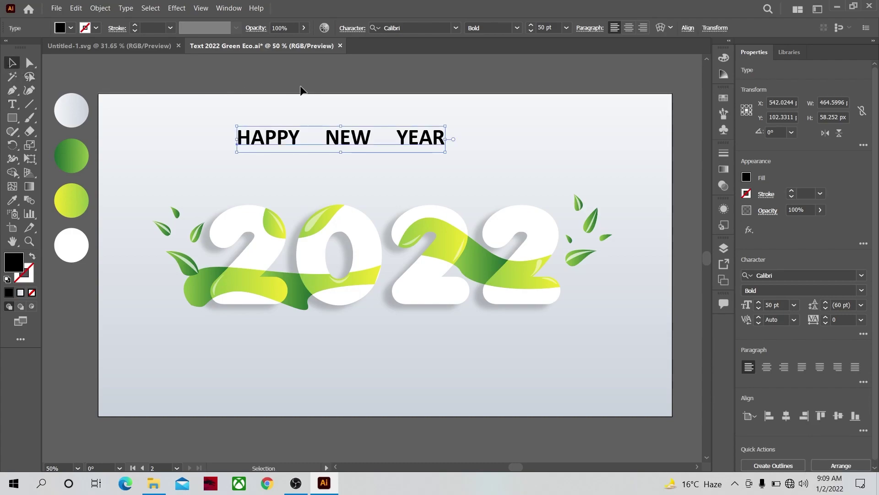
pyautogui.moveTo(330, 140); pyautogui.dragTo(349, 341)
pyautogui.moveTo(467, 330); pyautogui.dragTo(503, 324)
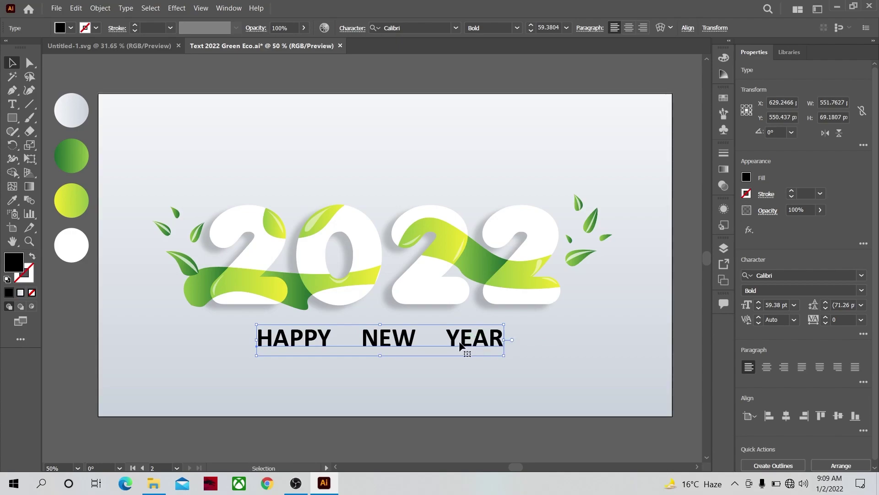
# - Convert the HAPPY NEW YEAR caption to outlines and shift it slightly lower beneath the numerals
pyautogui.rightClick(400, 341)
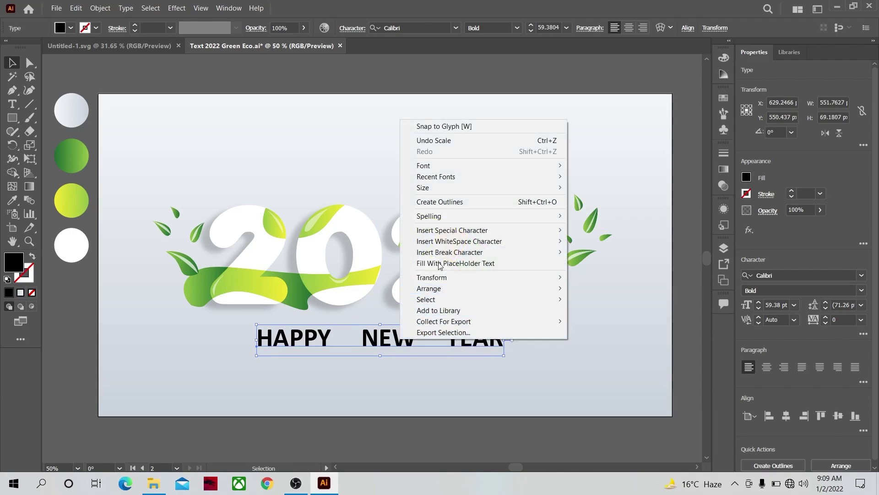
pyautogui.click(444, 205)
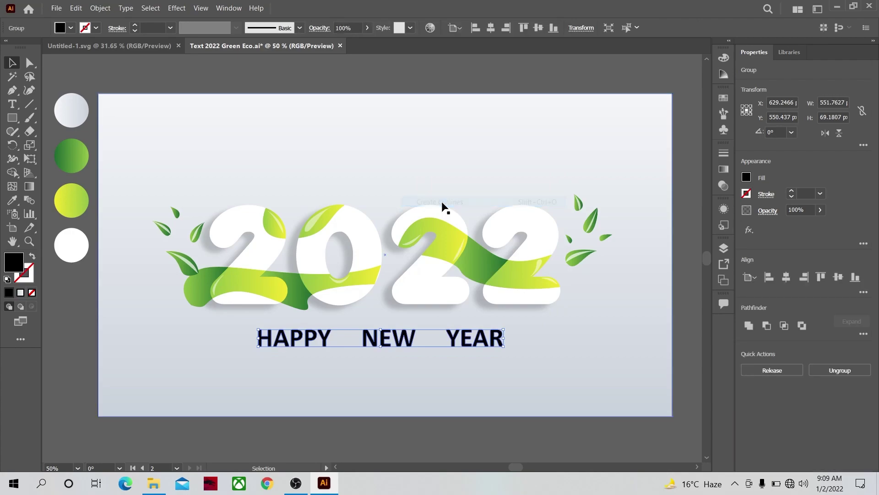
pyautogui.click(677, 281)
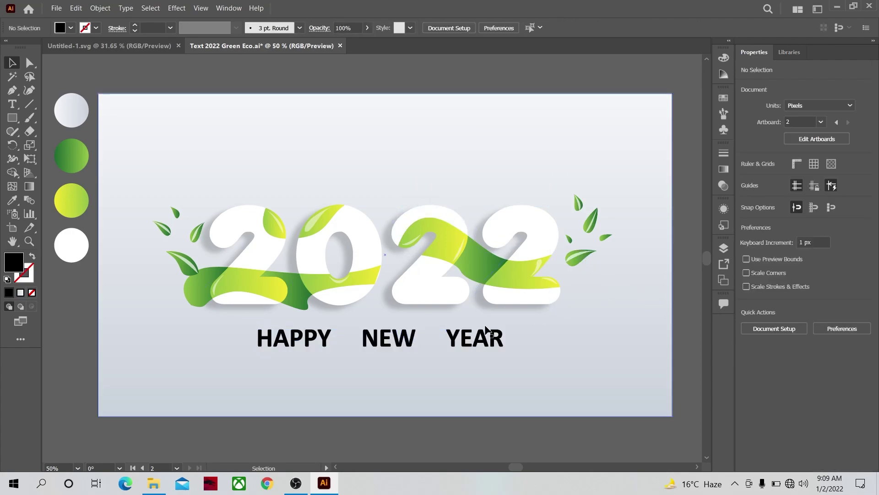
pyautogui.moveTo(406, 341); pyautogui.dragTo(401, 350)
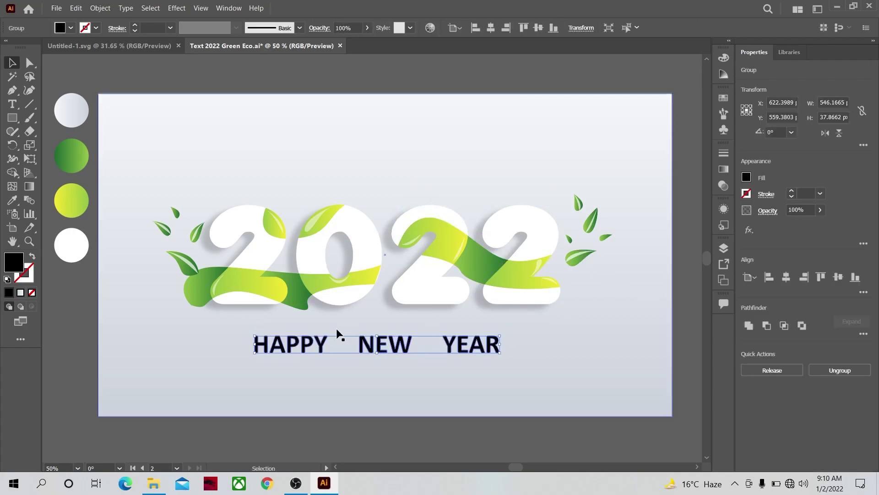
# - Fill the outlined caption with the dark-to-light green gradient sampled from the green swatch circle
pyautogui.click(9, 203)
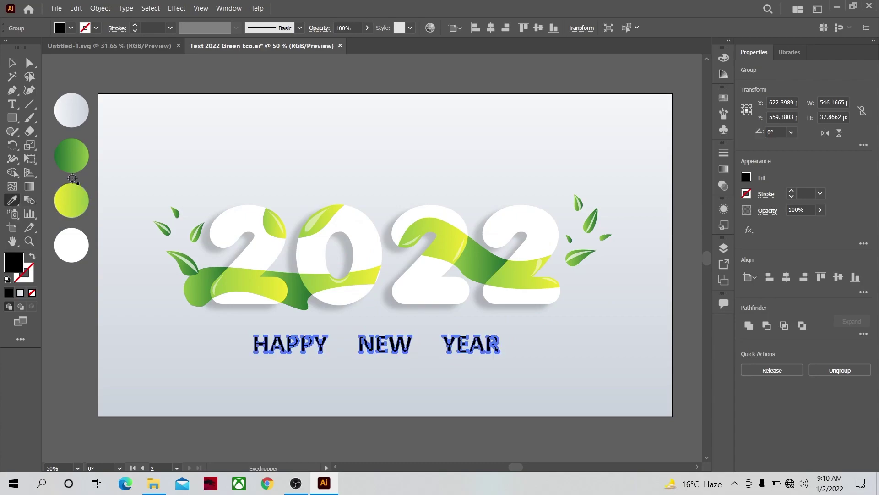
pyautogui.click(72, 155)
pyautogui.click(8, 65)
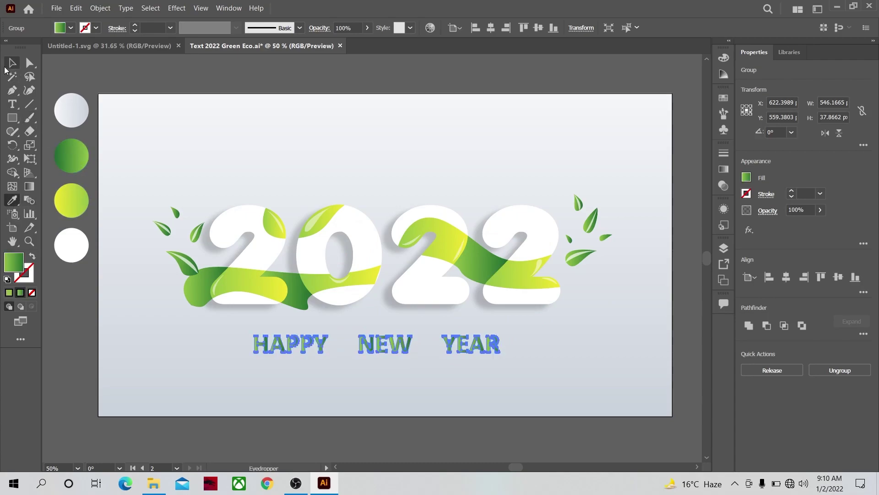
pyautogui.click(343, 371)
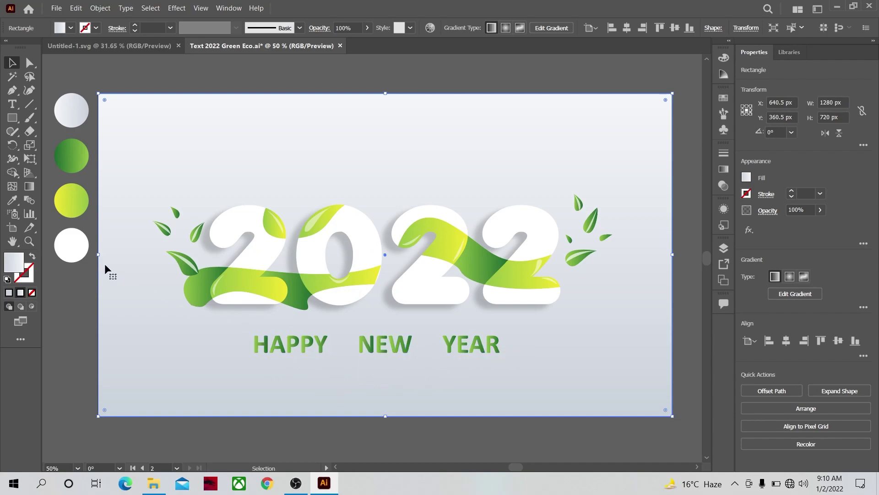
# - Ungroup the outlined caption letters and lock the grey gradient background rectangle
pyautogui.click(26, 243)
pyautogui.moveTo(349, 363); pyautogui.dragTo(358, 359)
pyautogui.click(11, 64)
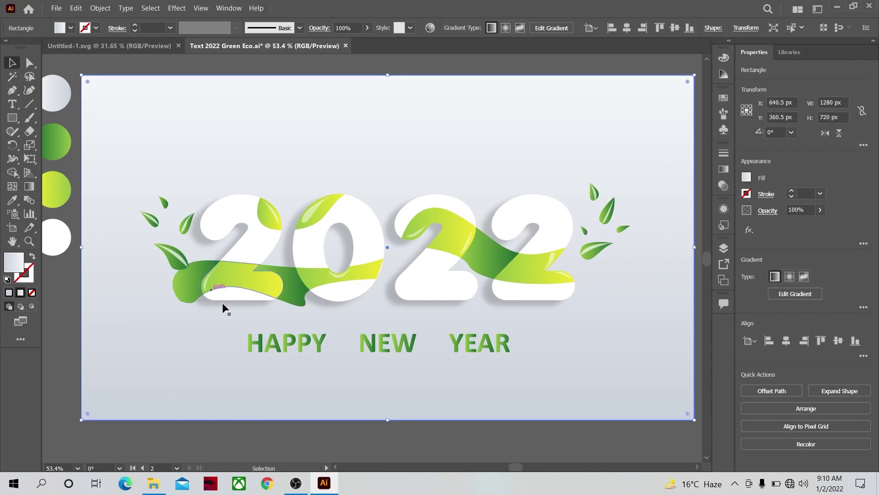
pyautogui.click(258, 337)
pyautogui.rightClick(257, 338)
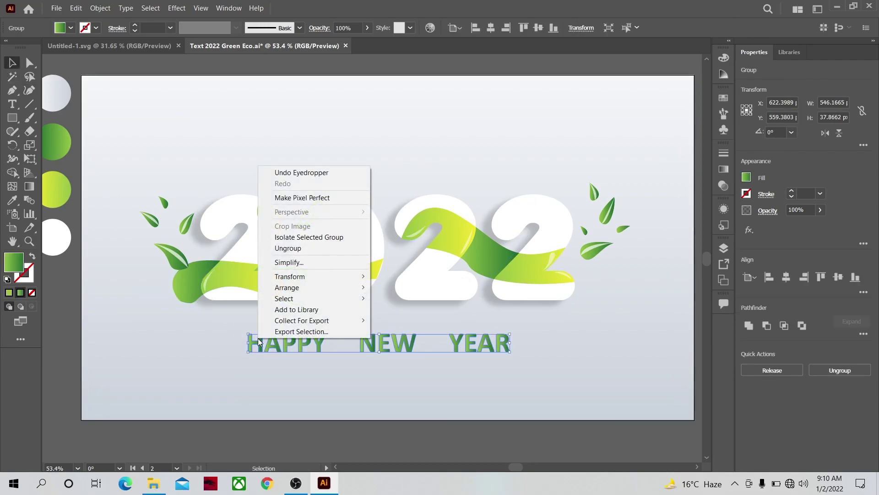
pyautogui.click(294, 248)
pyautogui.hotkey('ctrl', 'z')
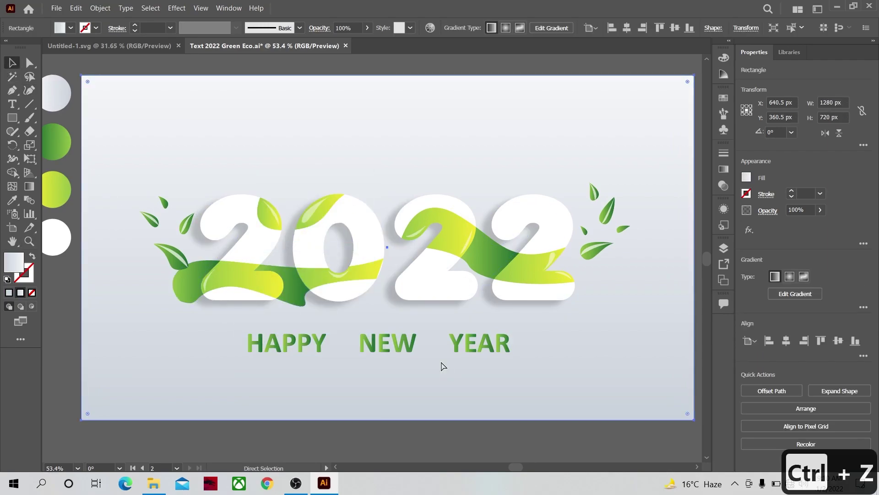
pyautogui.hotkey('ctrl', '2')
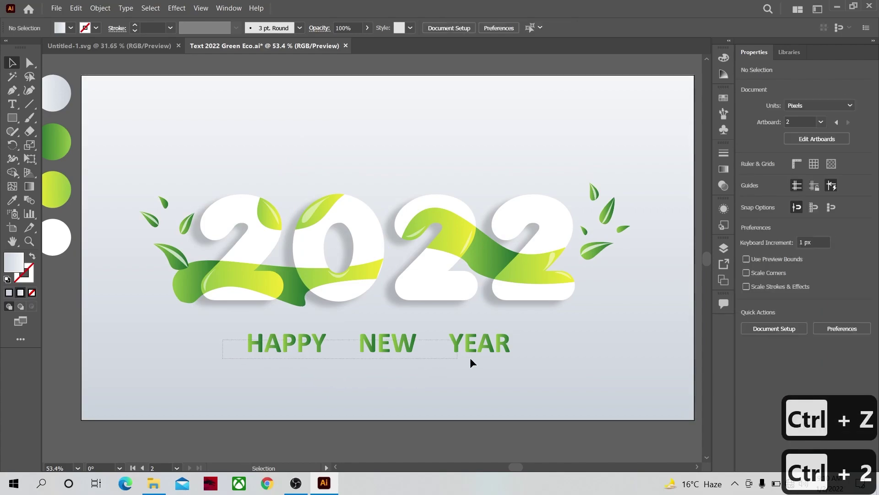
# - Release the compound paths of all caption letters and combine the letter shapes into one single compound path
pyautogui.moveTo(472, 362); pyautogui.dragTo(519, 361)
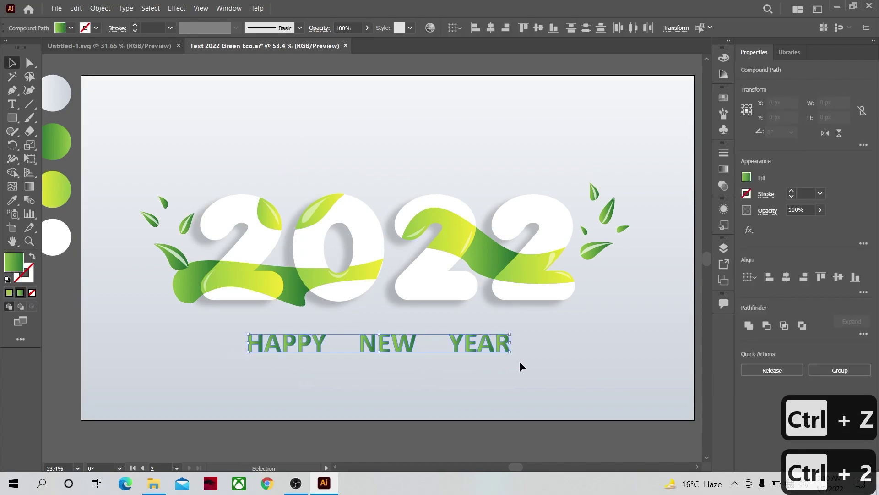
pyautogui.rightClick(405, 344)
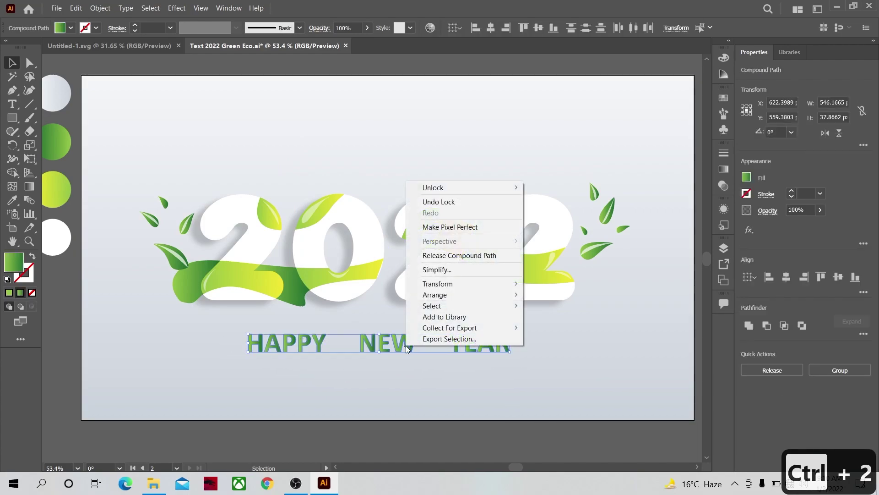
pyautogui.click(439, 256)
pyautogui.click(344, 358)
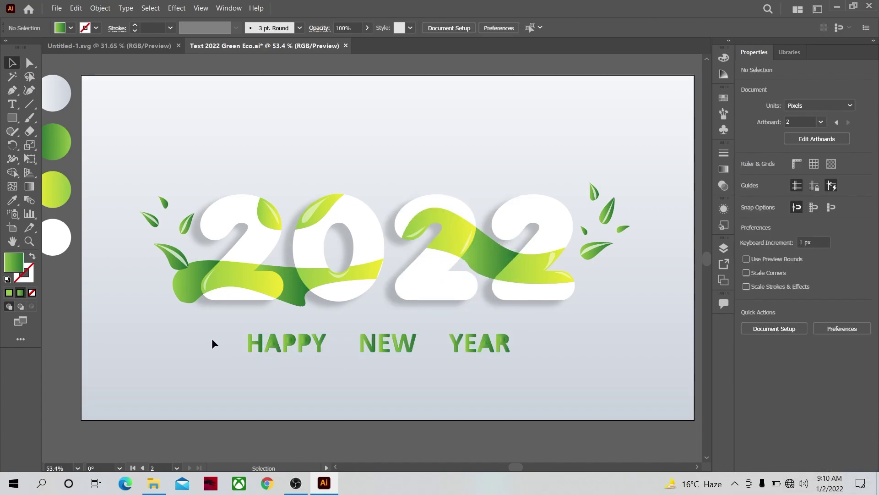
pyautogui.click(482, 342)
pyautogui.rightClick(483, 344)
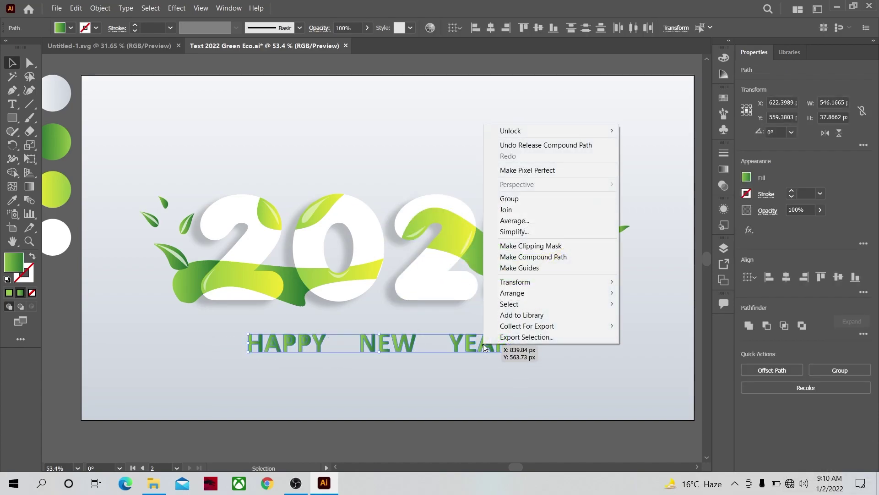
pyautogui.click(535, 257)
pyautogui.click(352, 371)
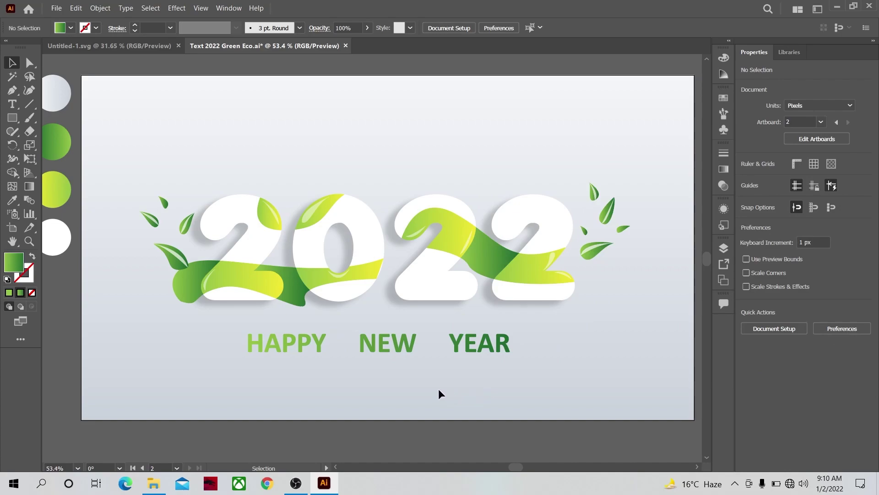
# - Redraw the caption's linear gradient horizontally, from just before HAPPY to just before YEAR
pyautogui.click(31, 186)
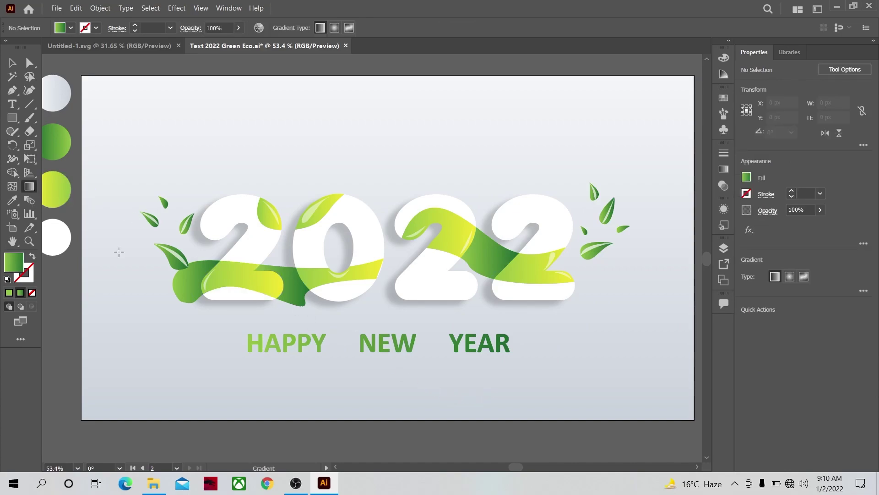
pyautogui.click(248, 343)
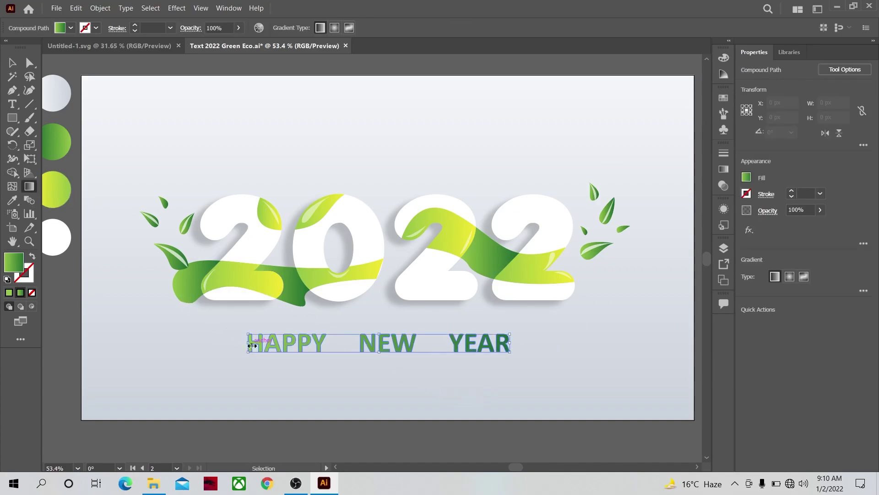
pyautogui.moveTo(225, 342)
pyautogui.mouseDown()
pyautogui.moveTo(447, 344)
pyautogui.moveTo(439, 344)
pyautogui.mouseUp()
pyautogui.click(12, 63)
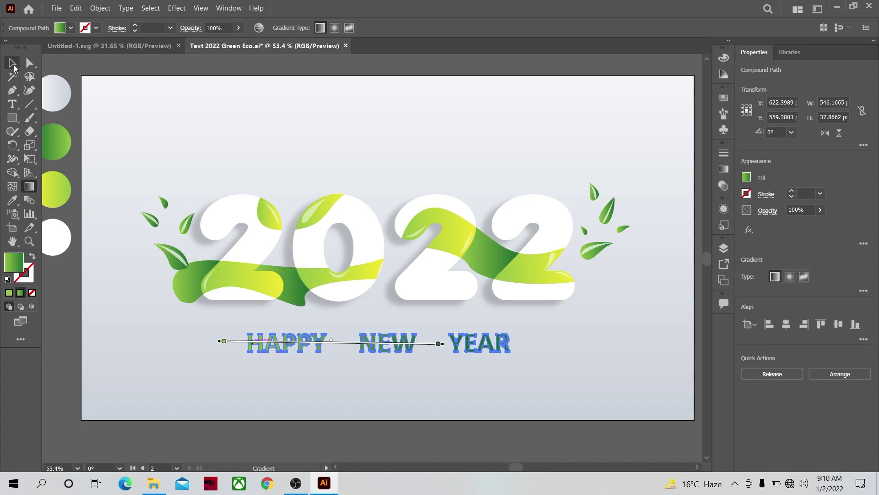
pyautogui.click(195, 346)
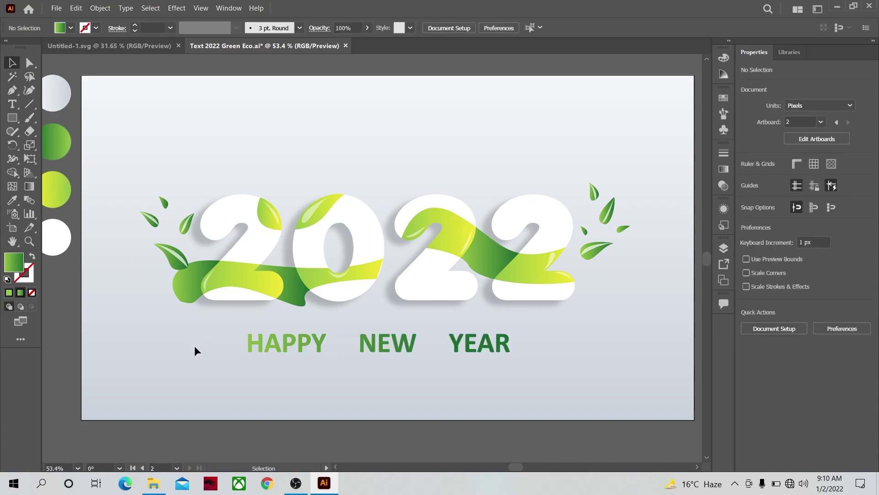
# - Move the caption slightly lower and centre it horizontally on the artboard
pyautogui.moveTo(380, 343); pyautogui.dragTo(380, 351)
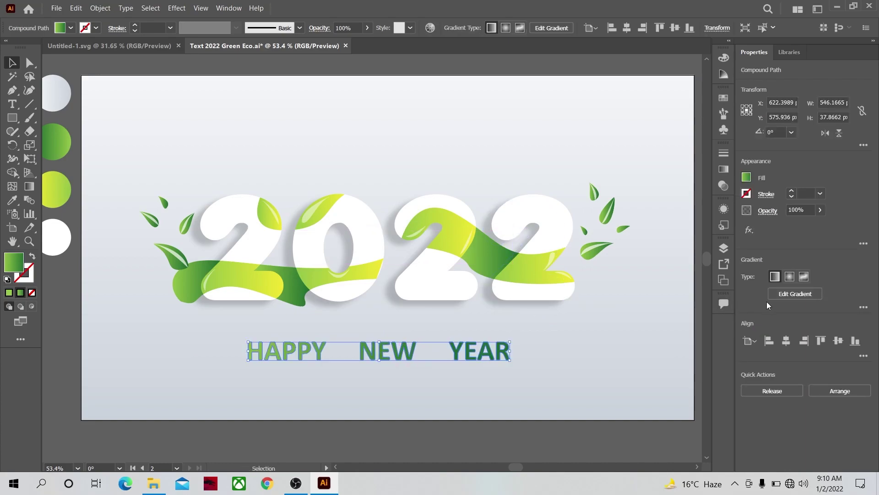
pyautogui.click(789, 343)
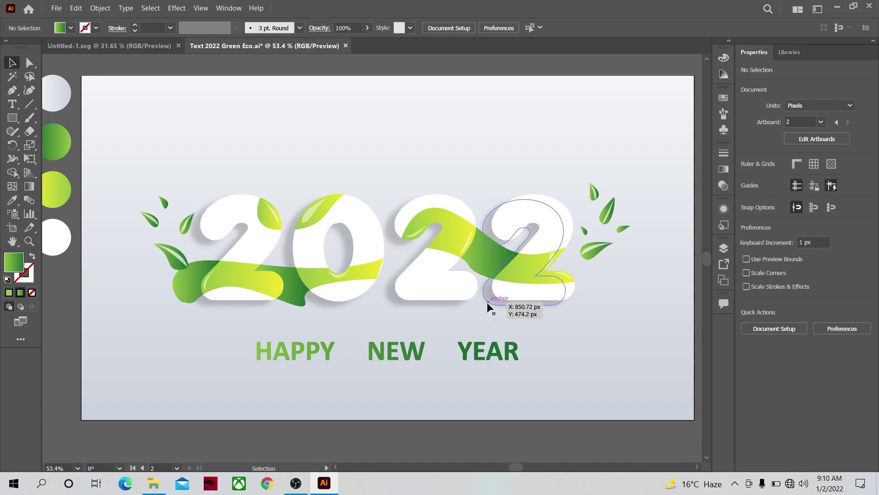
# - Place an enlarged, rotated copy of the lowest leaf beside the last numeral over the word NEW
pyautogui.click(585, 253)
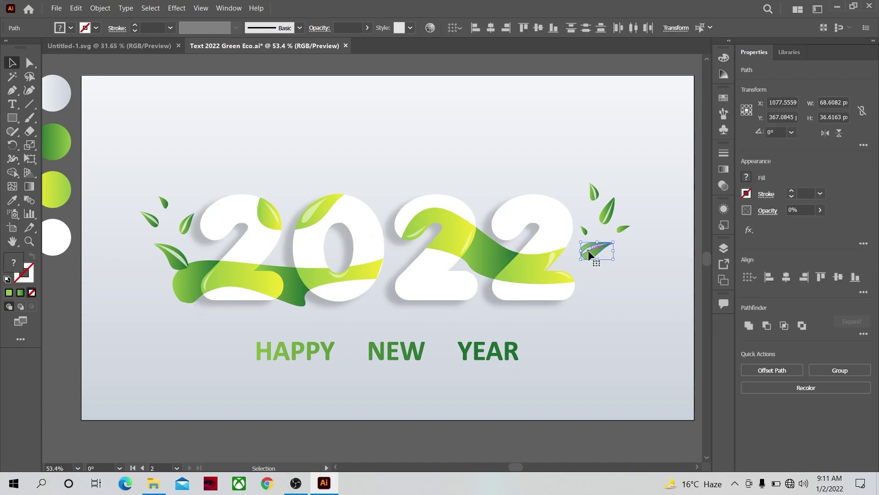
pyautogui.moveTo(589, 255); pyautogui.dragTo(405, 349)
pyautogui.click(435, 336)
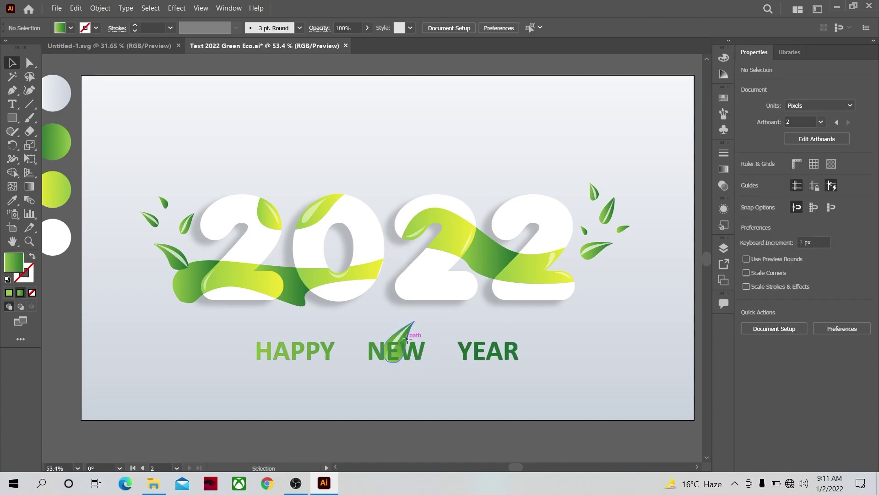
# - Recolour the leaf over NEW with the yellow-green gradient sampled from the ribbon on the first numeral
pyautogui.click(407, 338)
pyautogui.click(12, 200)
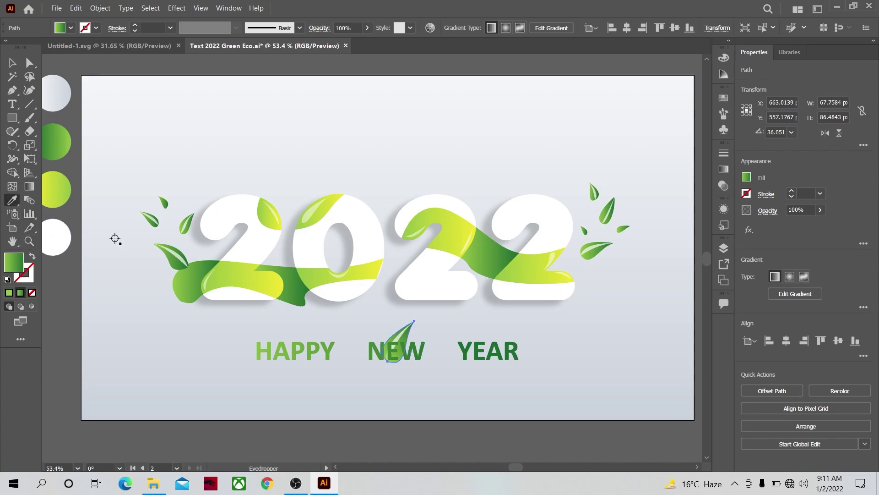
pyautogui.click(236, 270)
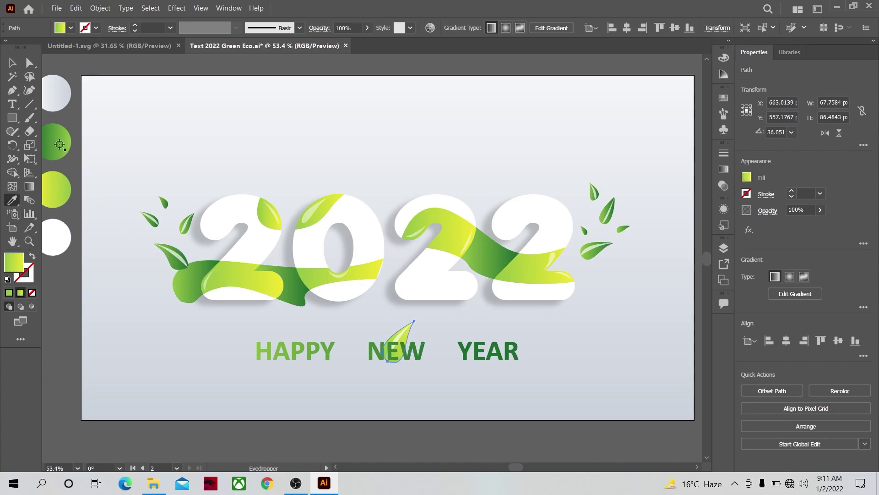
pyautogui.click(11, 65)
pyautogui.click(245, 155)
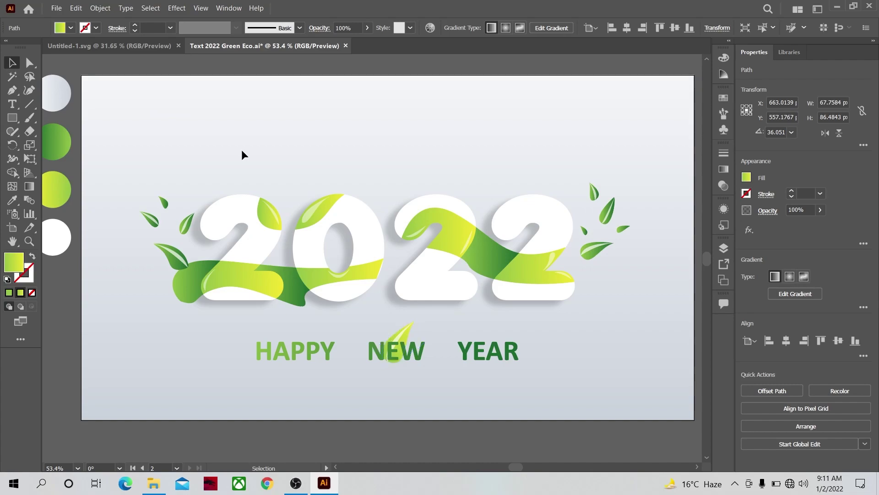
pyautogui.click(29, 242)
pyautogui.moveTo(272, 244); pyautogui.dragTo(268, 224)
pyautogui.press('space')
pyautogui.scroll(1, 268, 225)
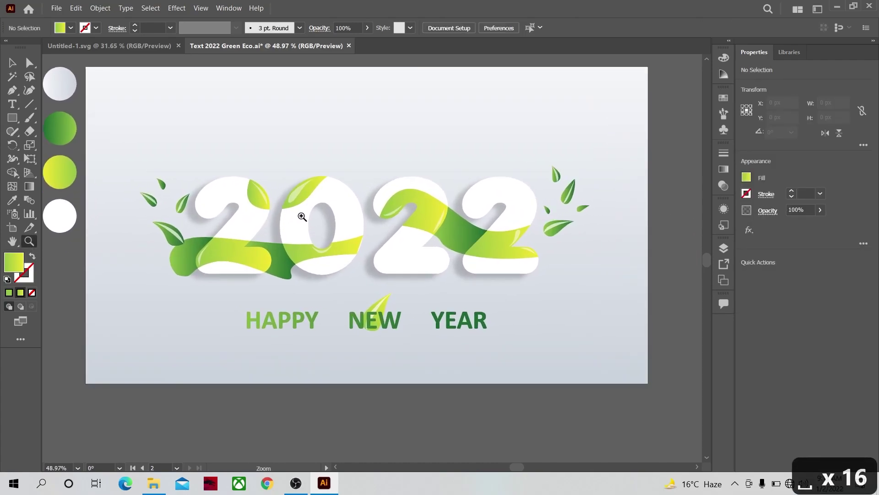